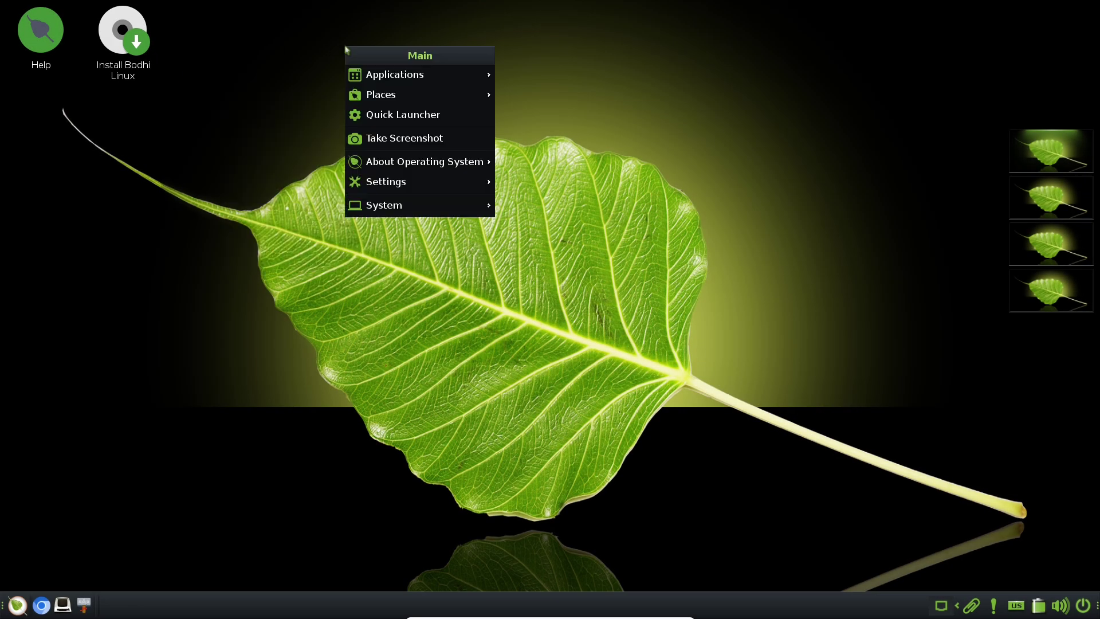
Open the About Bodhi Linux window from the desktop menu's About Operating System submenu
click(289, 157)
click(395, 199)
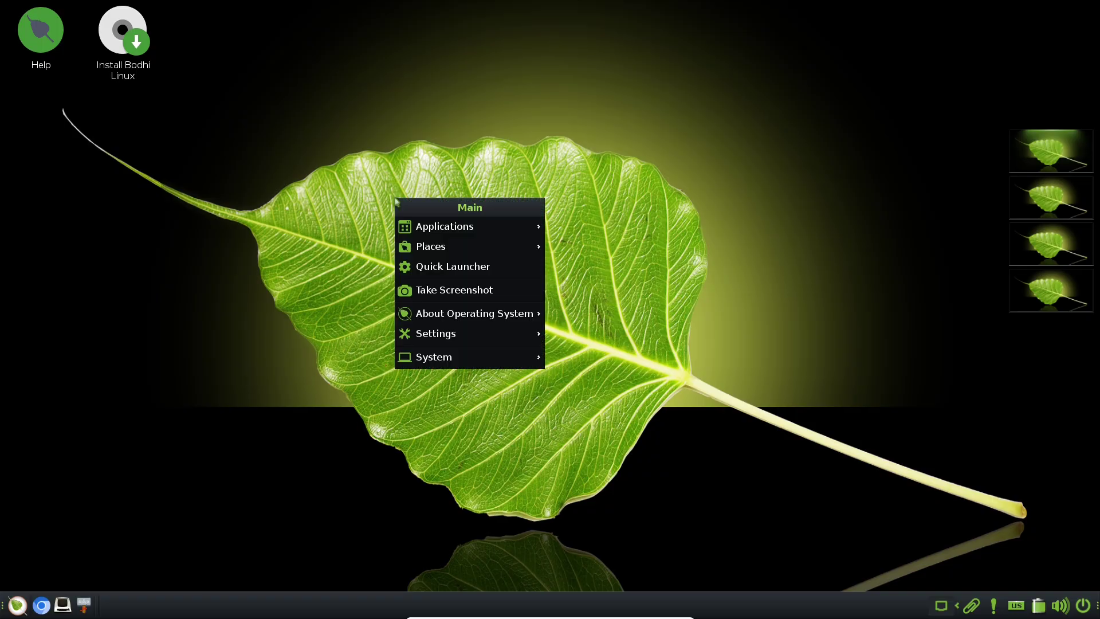
mouse_move(435, 358)
mouse_move(447, 318)
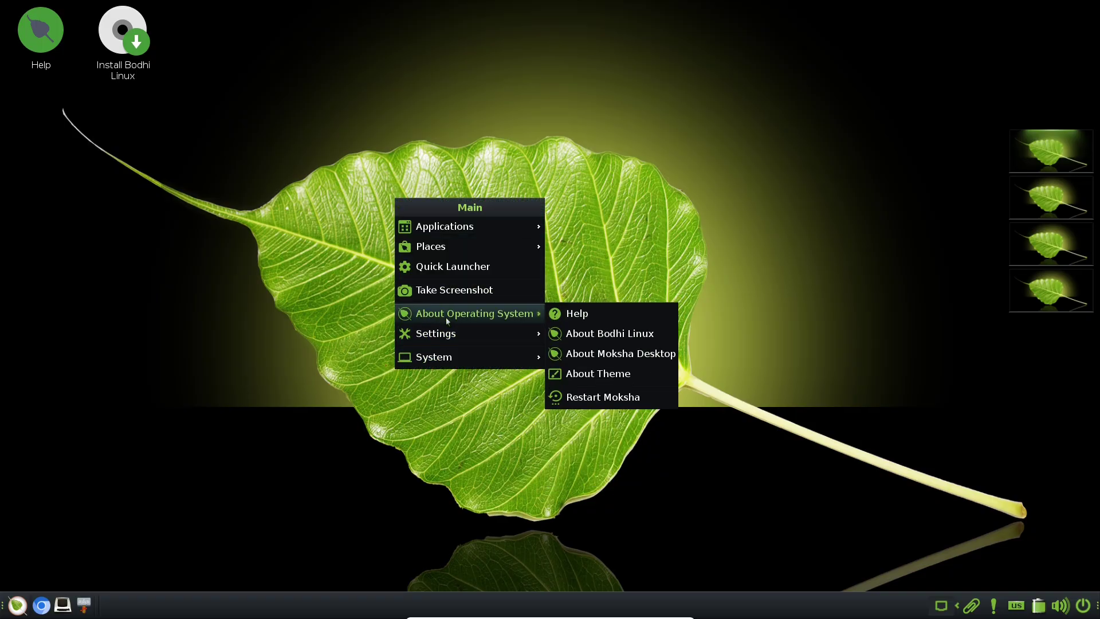
click(630, 334)
Open About Moksha Desktop and About Theme, then spread the three windows side by side
click(218, 268)
mouse_move(263, 381)
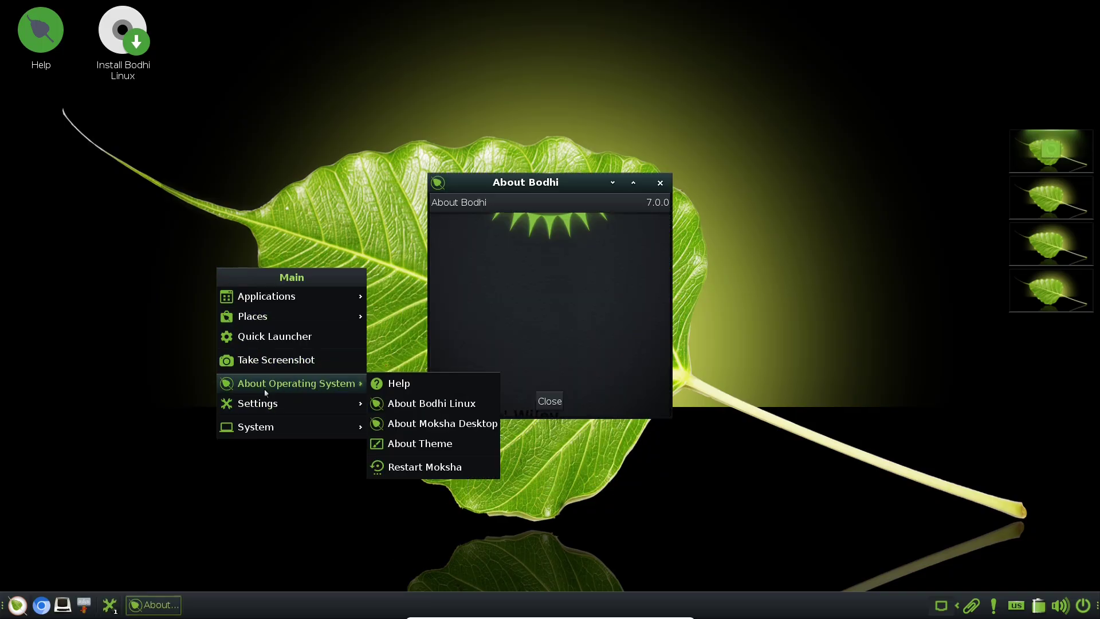
click(412, 424)
click(216, 348)
mouse_move(298, 449)
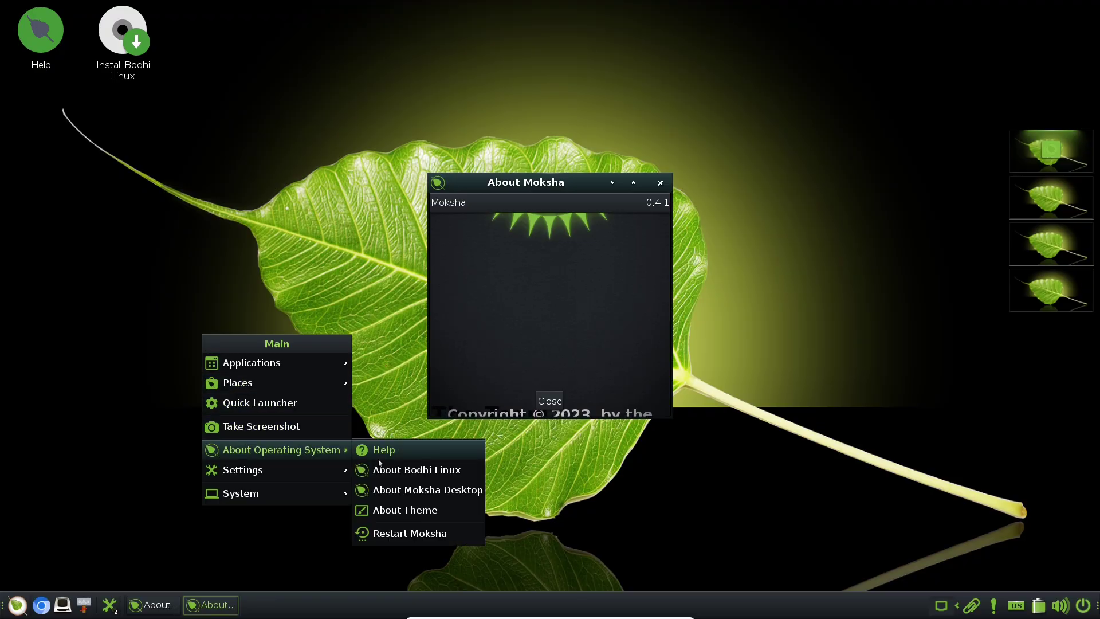
click(407, 508)
drag(533, 209, 790, 273)
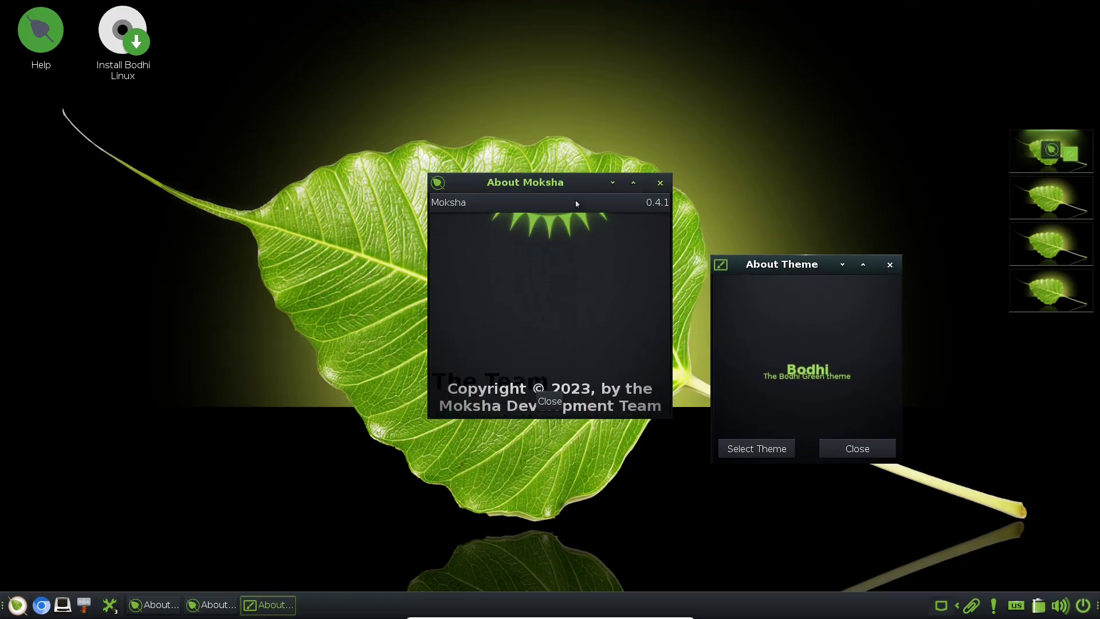
drag(511, 191, 213, 245)
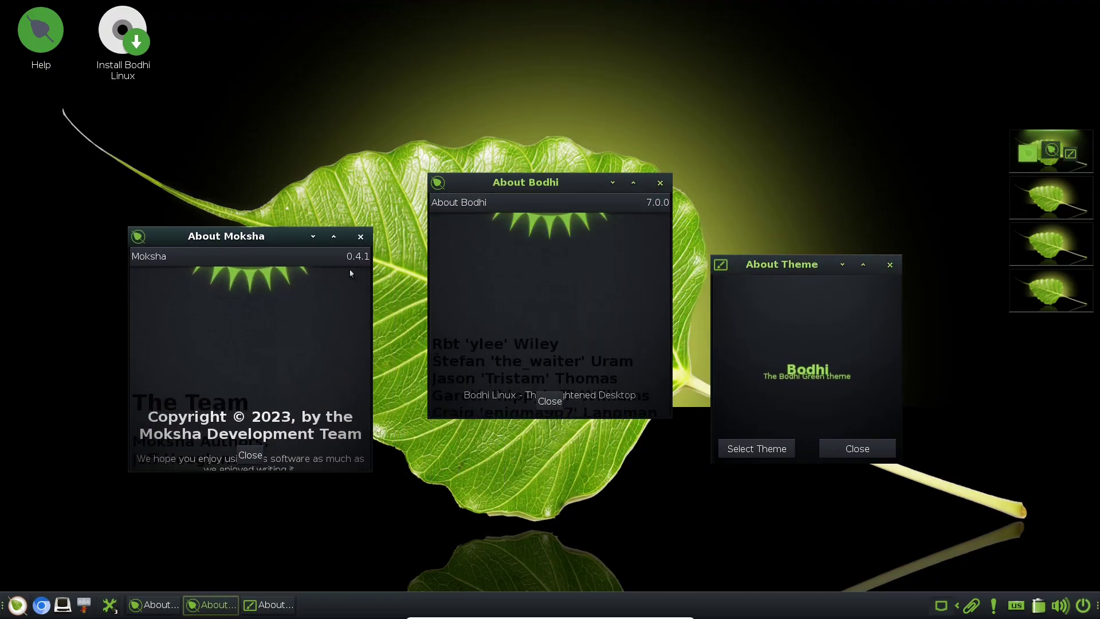
Apply the dark default theme, reapply MokshaGreen, and toggle the selector's Advanced and Basic views
click(756, 448)
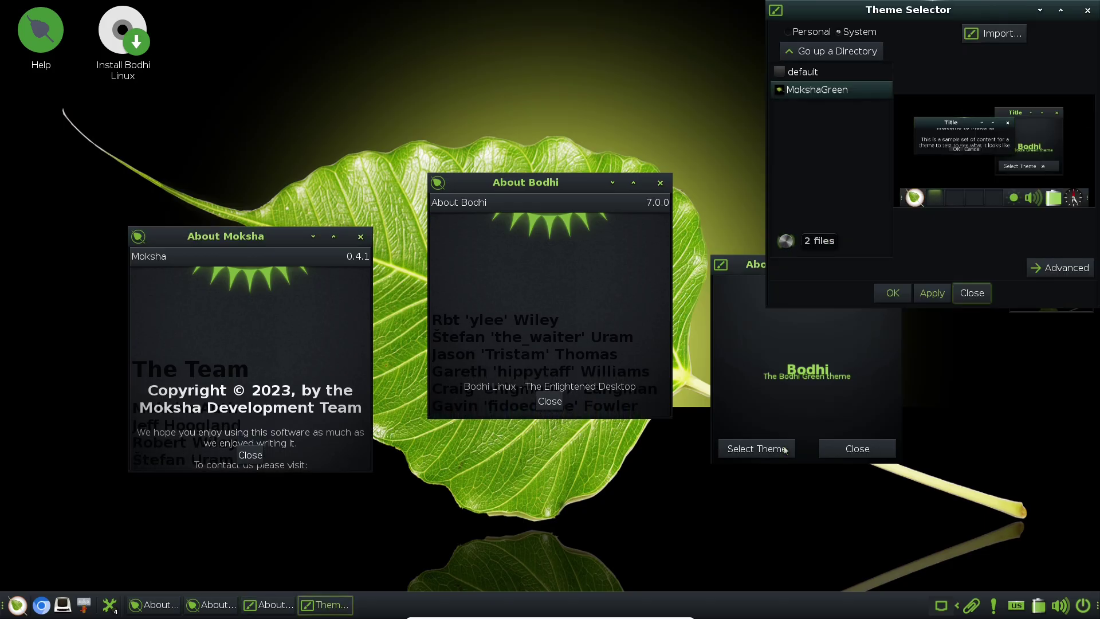
click(930, 292)
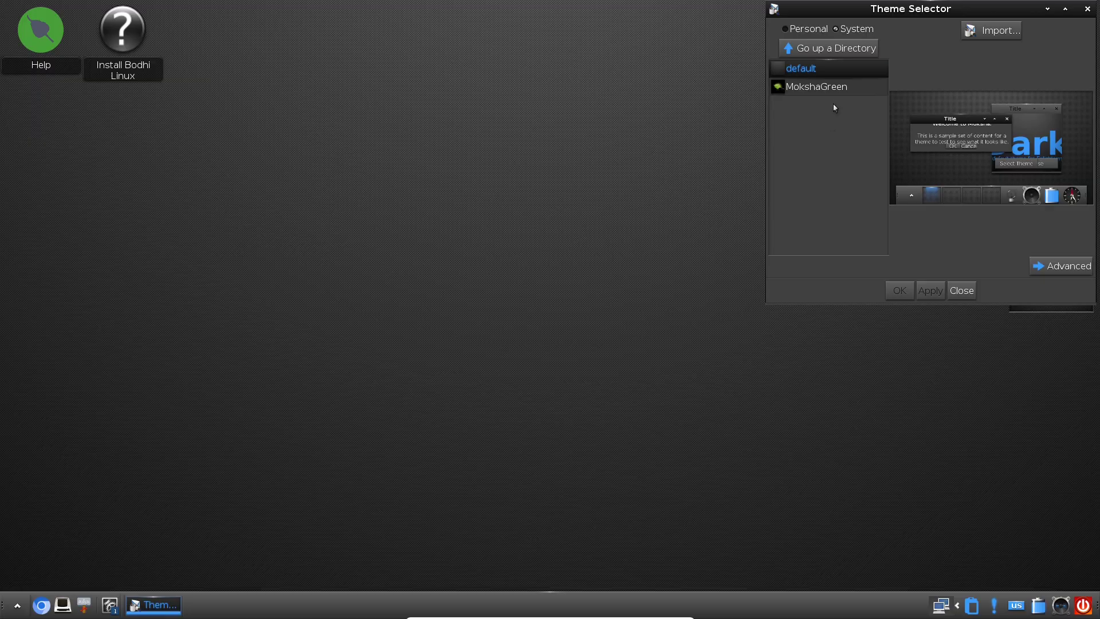
click(834, 88)
click(921, 291)
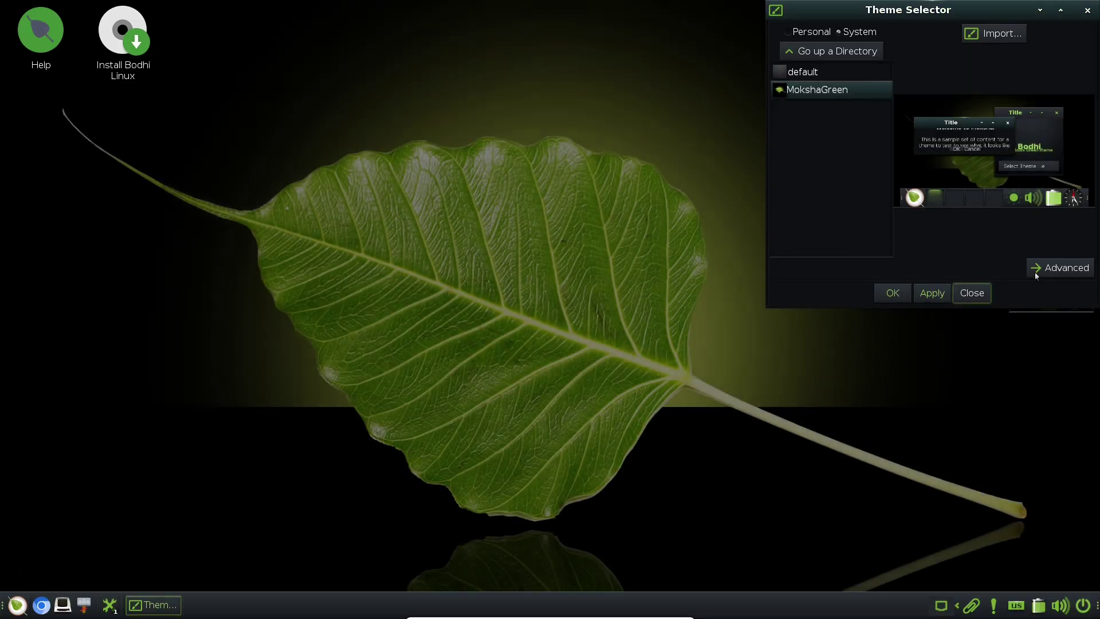
click(1060, 267)
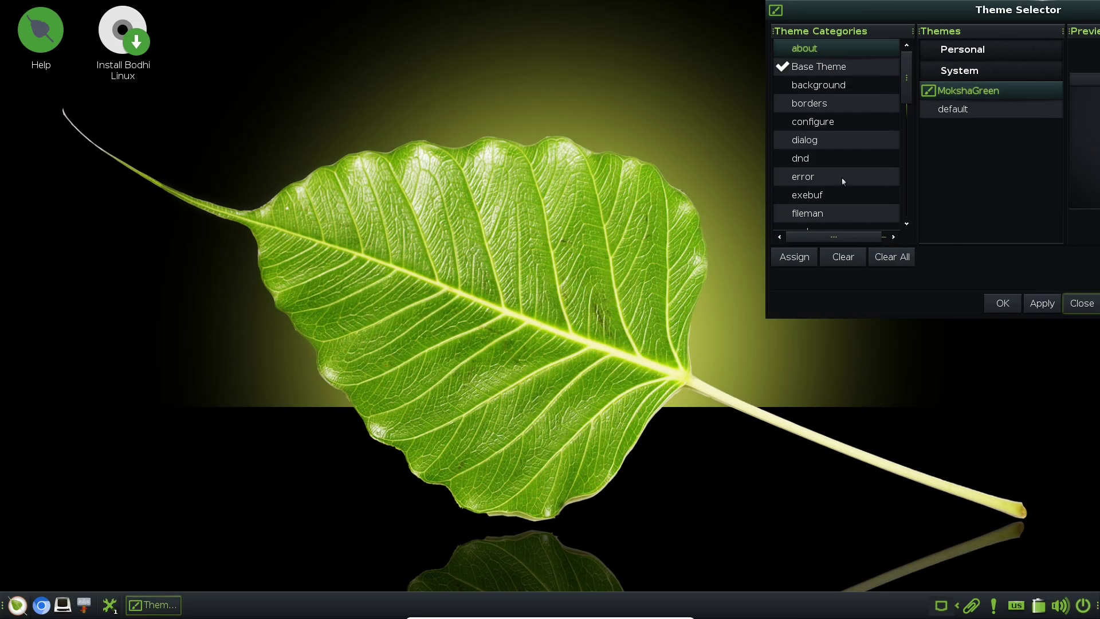
drag(912, 76, 555, 94)
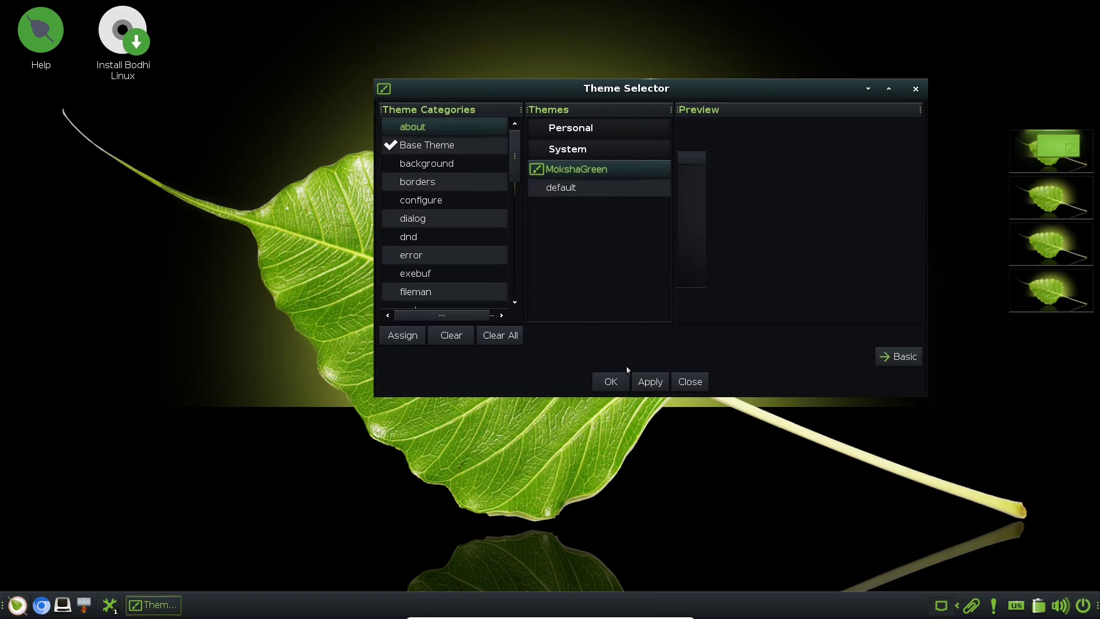
click(904, 356)
Close the theme selector and browse the main menu's Applications submenus
click(579, 370)
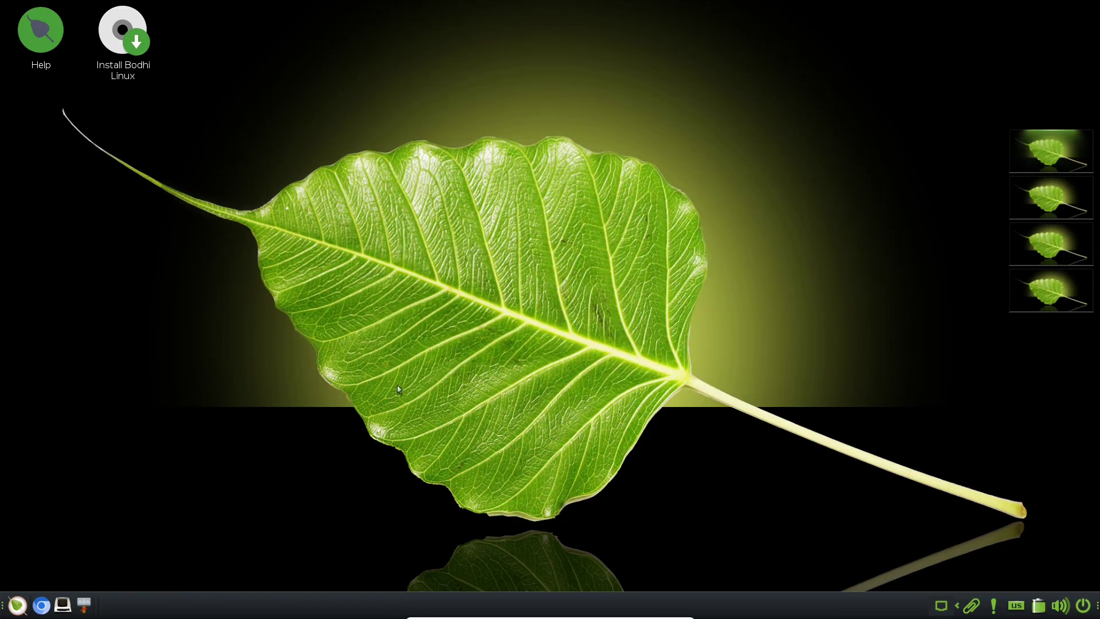
click(18, 604)
mouse_move(75, 461)
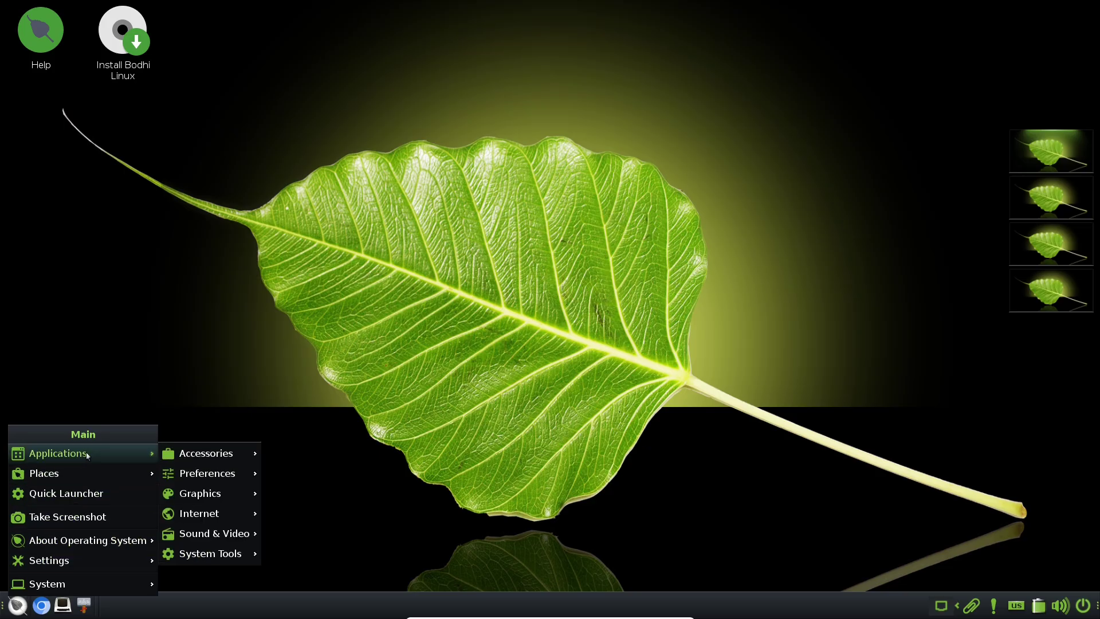
mouse_move(233, 494)
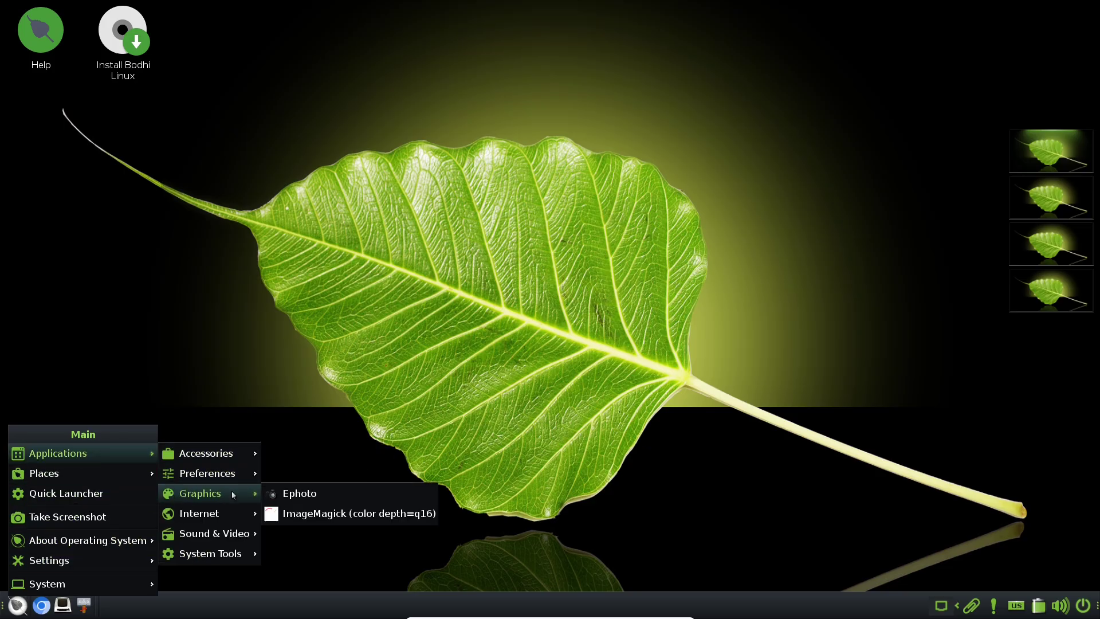
mouse_move(233, 536)
mouse_move(240, 554)
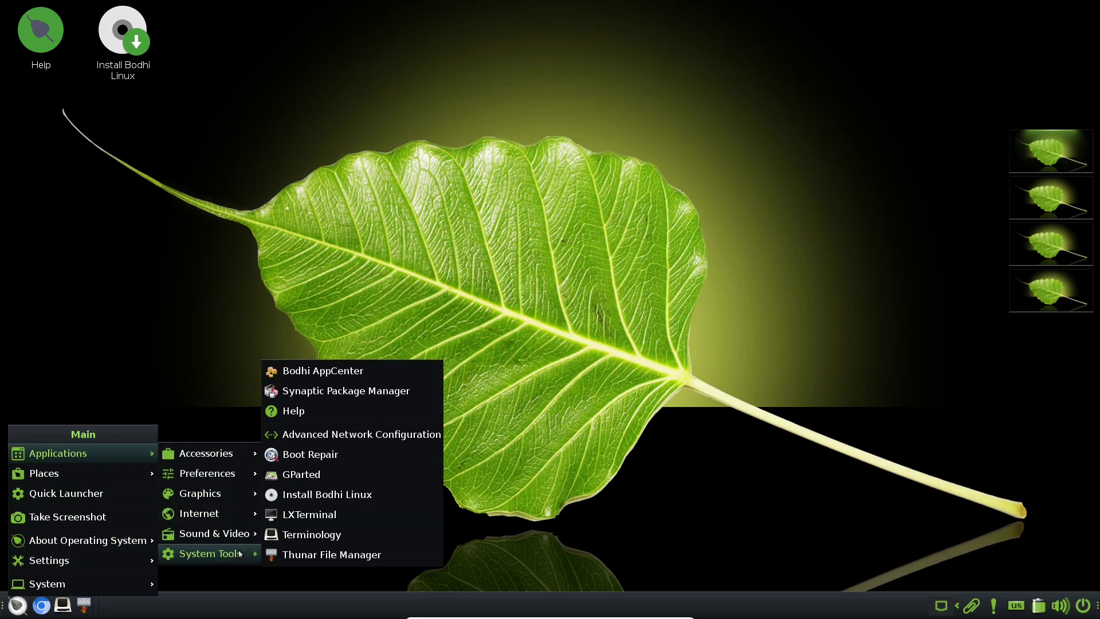
Browse the Quick Launcher's Accessories, Settings and Plugins groups, then close it
click(95, 496)
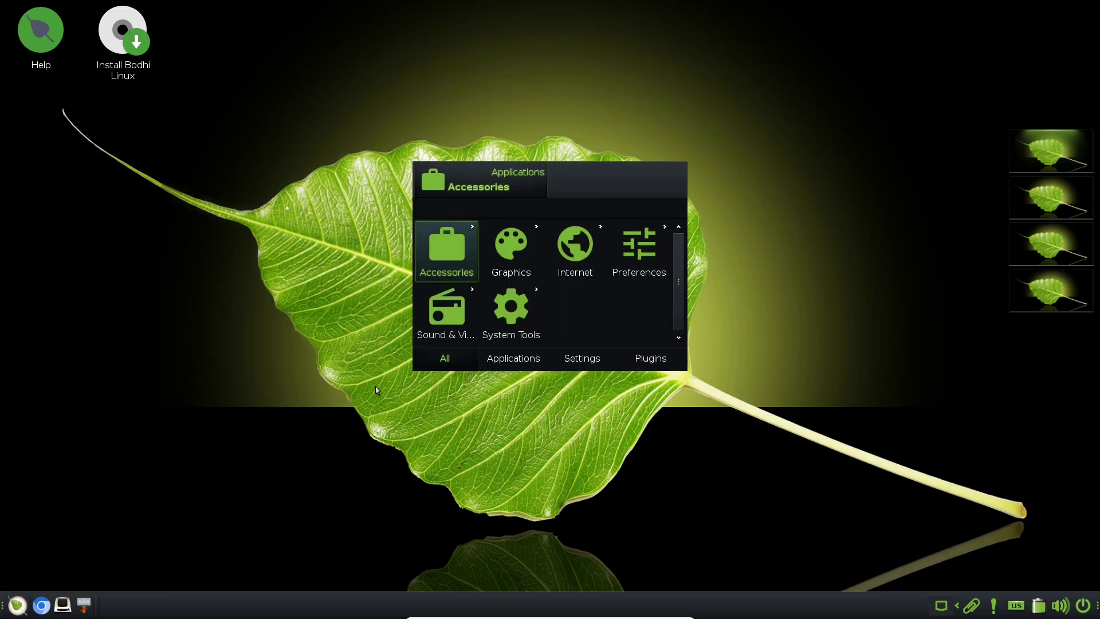
click(459, 261)
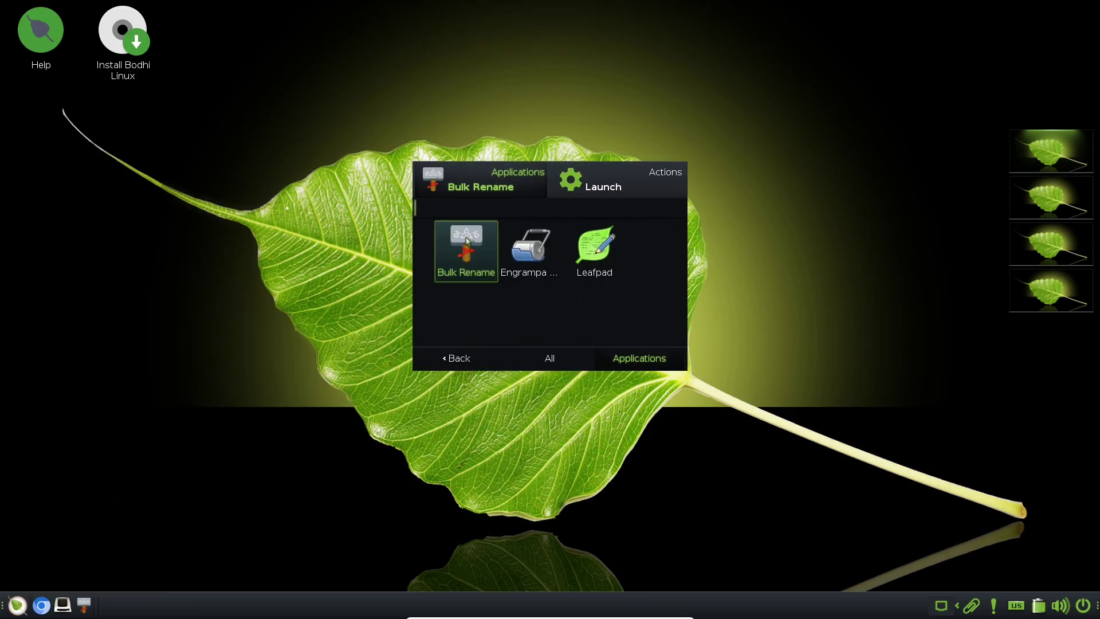
click(453, 368)
click(523, 361)
click(572, 364)
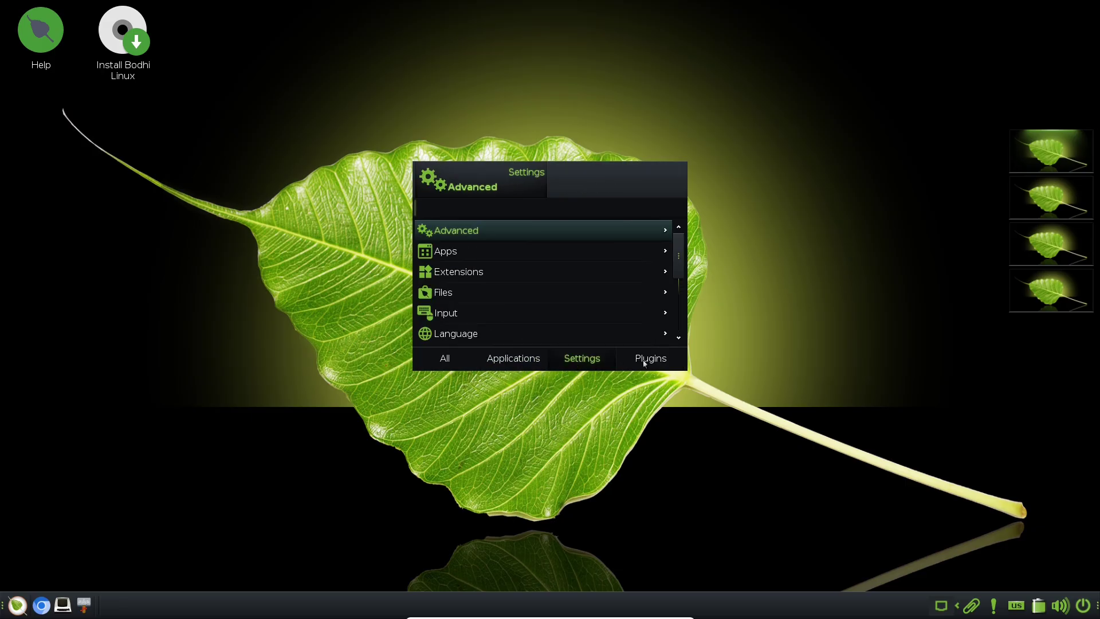
click(644, 362)
click(729, 192)
click(391, 181)
Open the Settings Panel full-screen and preview the wallpaper placement options
mouse_move(439, 322)
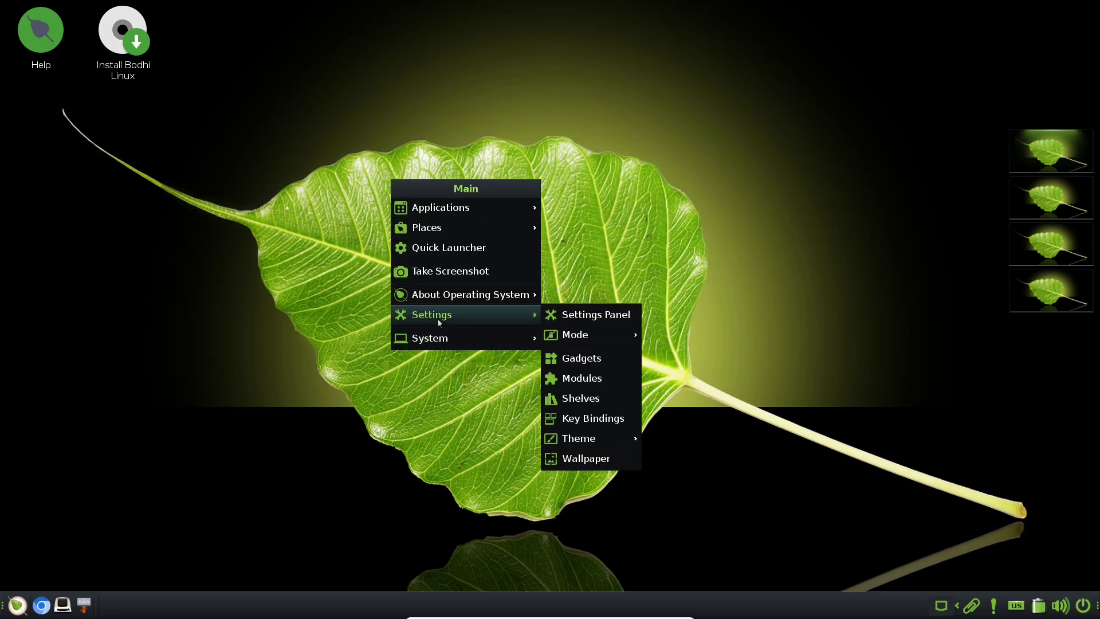
click(574, 316)
click(770, 150)
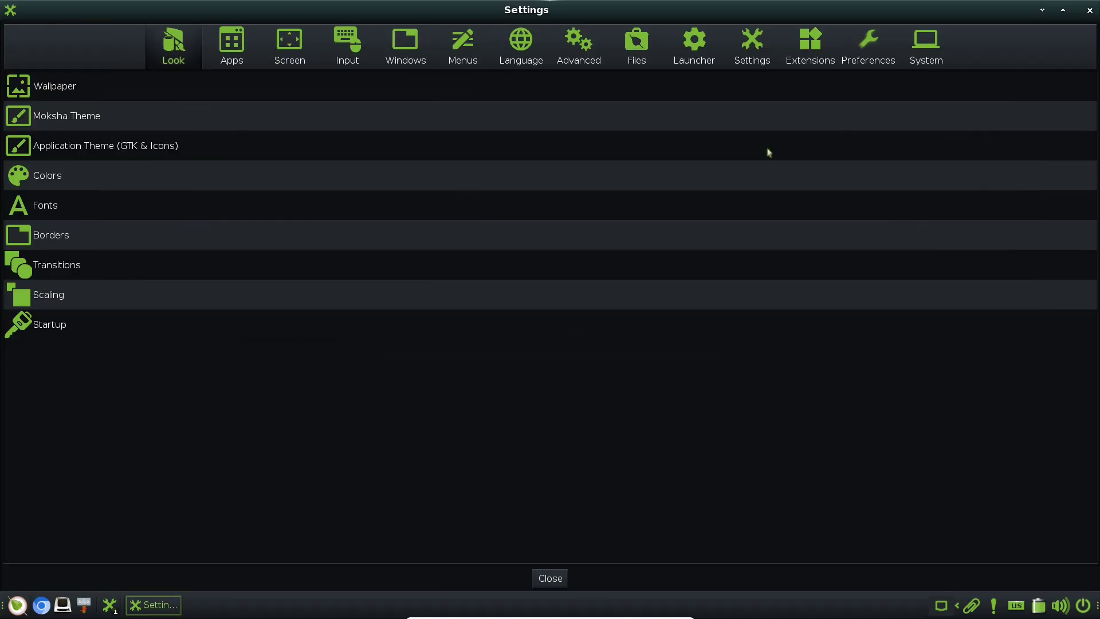
click(156, 84)
click(291, 278)
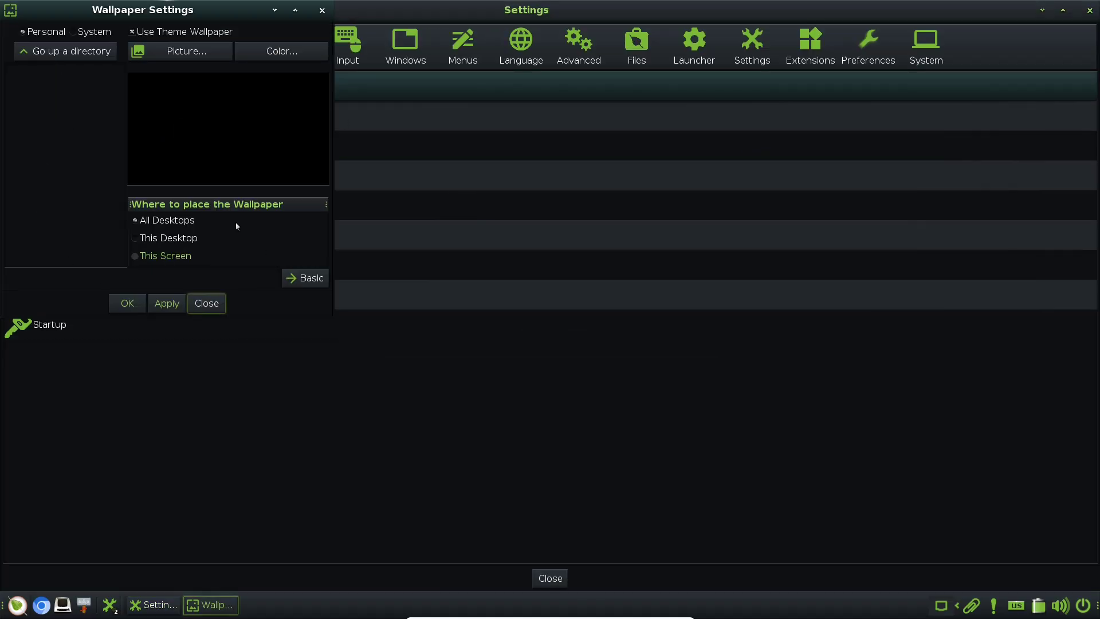
click(210, 304)
Browse the Apps, Screen, Input, Windows, Menus, Language, Advanced, Files and Launcher tabs
click(239, 59)
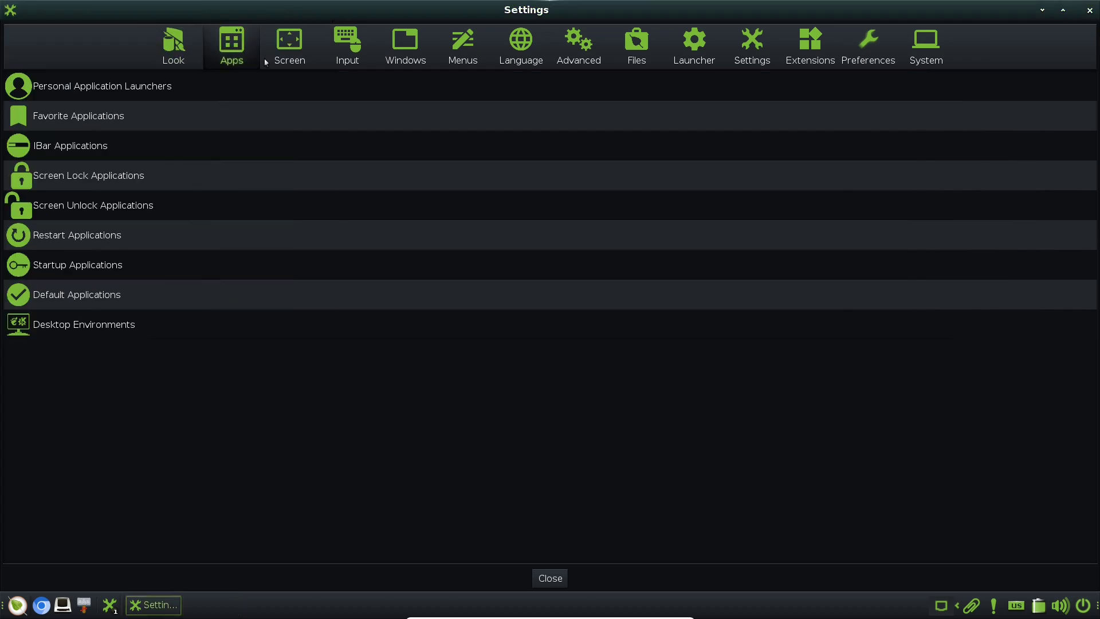
click(290, 58)
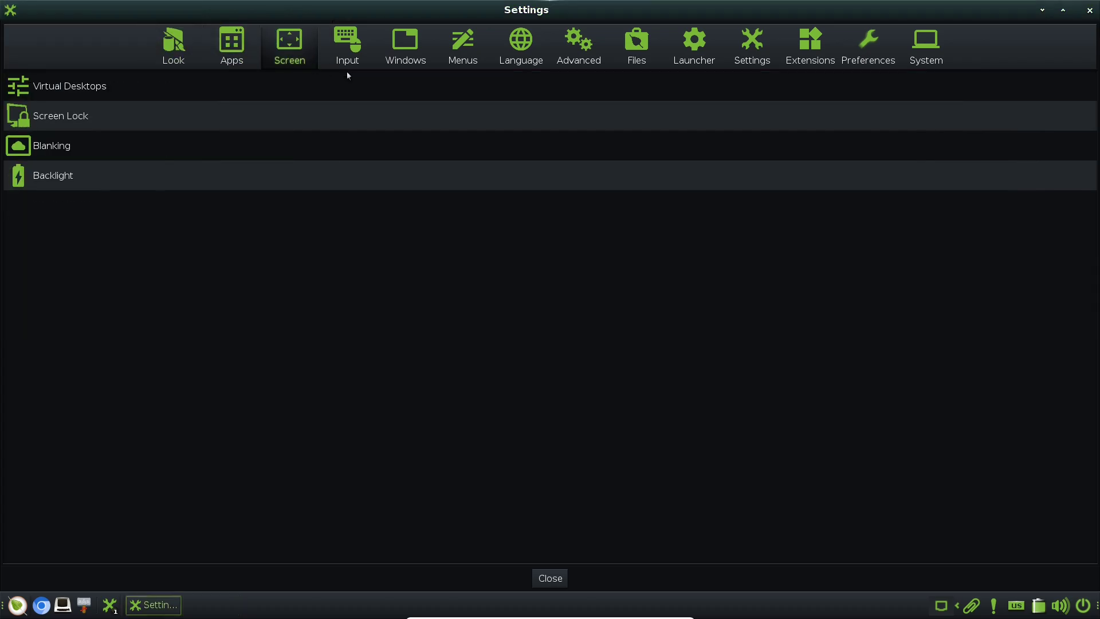
click(353, 50)
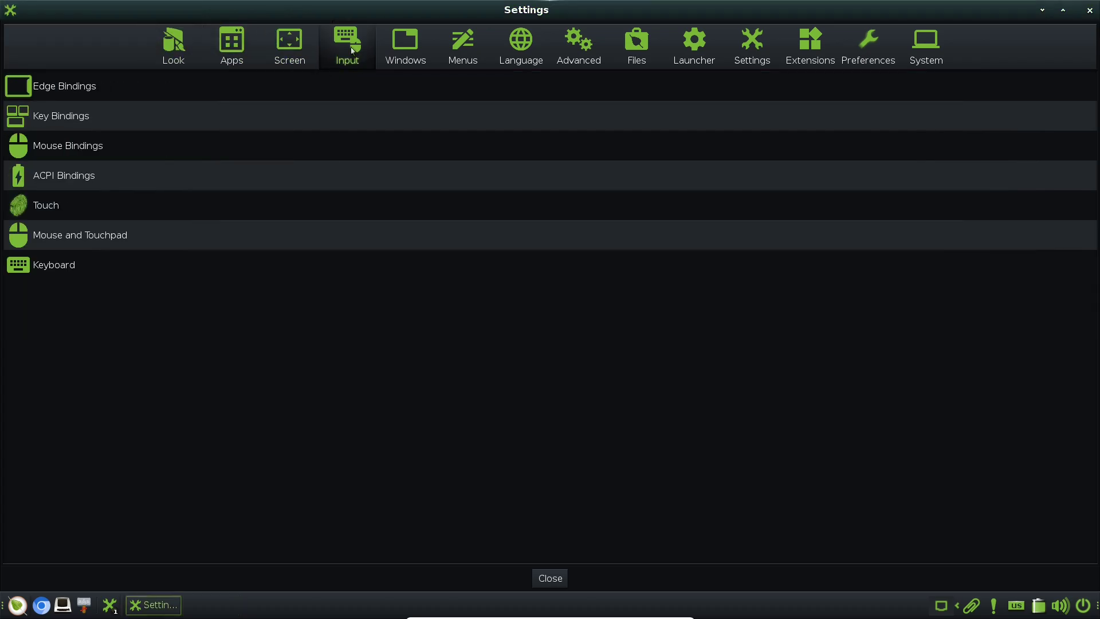
click(407, 61)
click(466, 68)
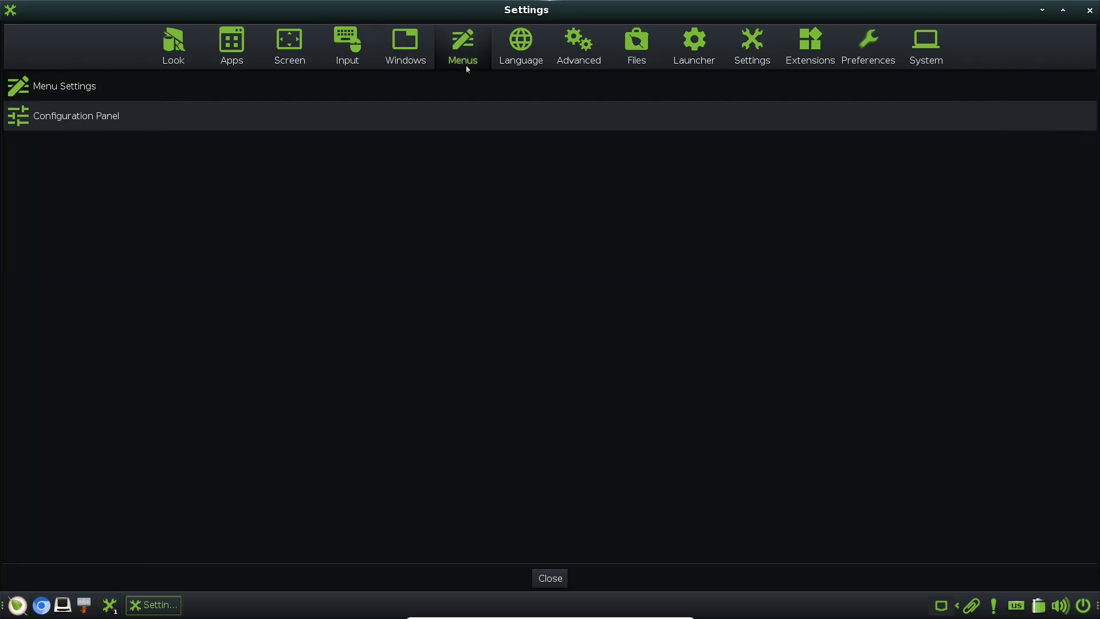
click(521, 59)
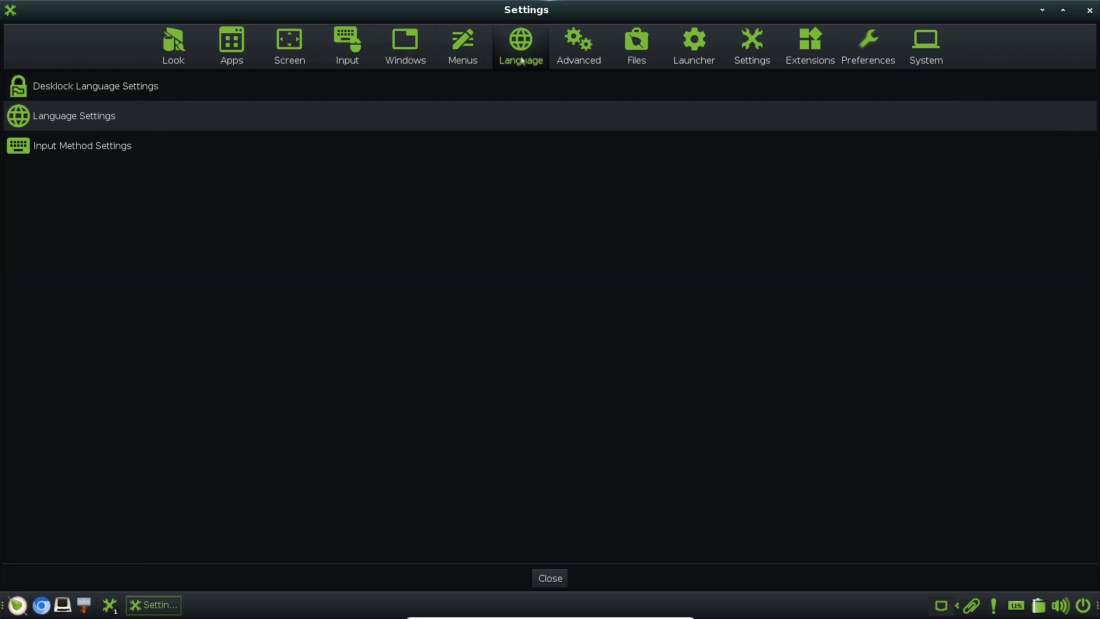
click(588, 52)
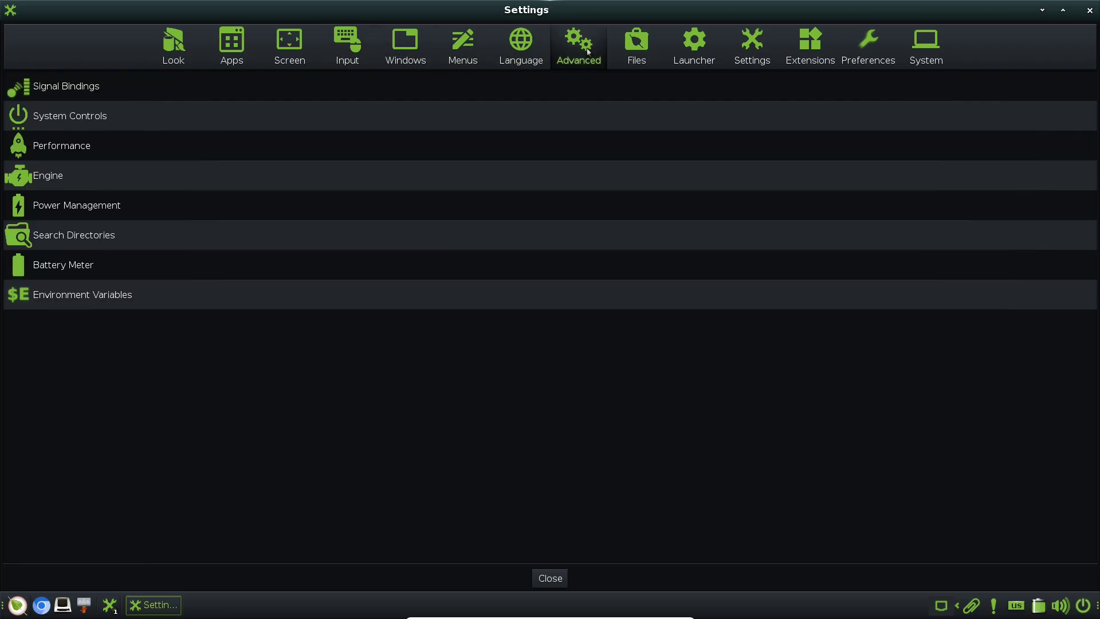
click(633, 49)
click(700, 49)
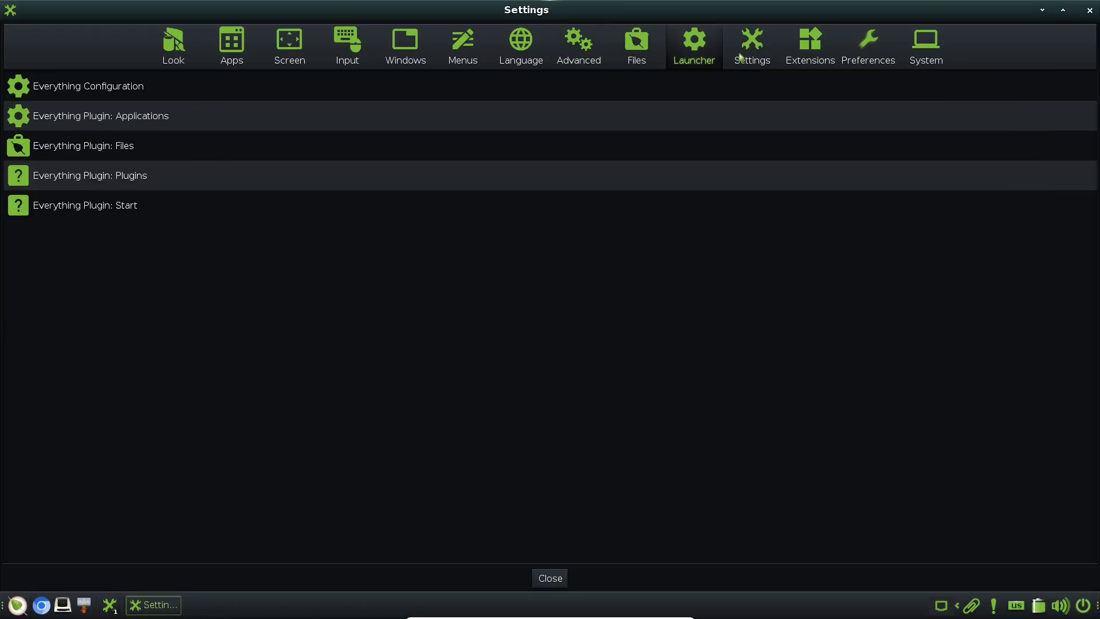
View the Settings, Extensions, Preferences and System category entries
click(740, 57)
click(823, 57)
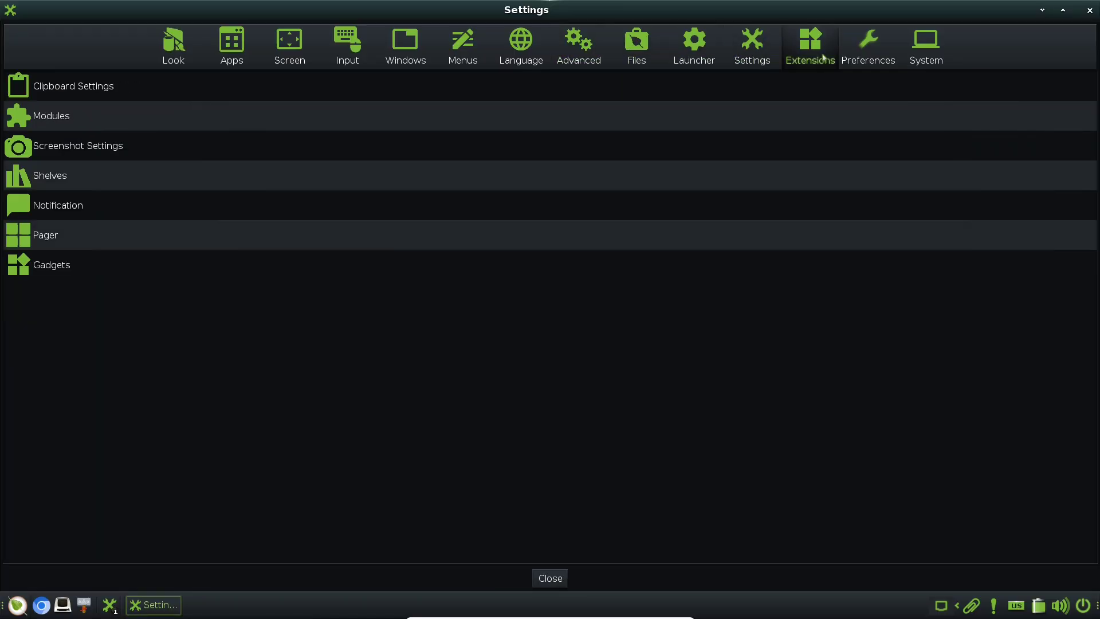
click(883, 61)
click(916, 66)
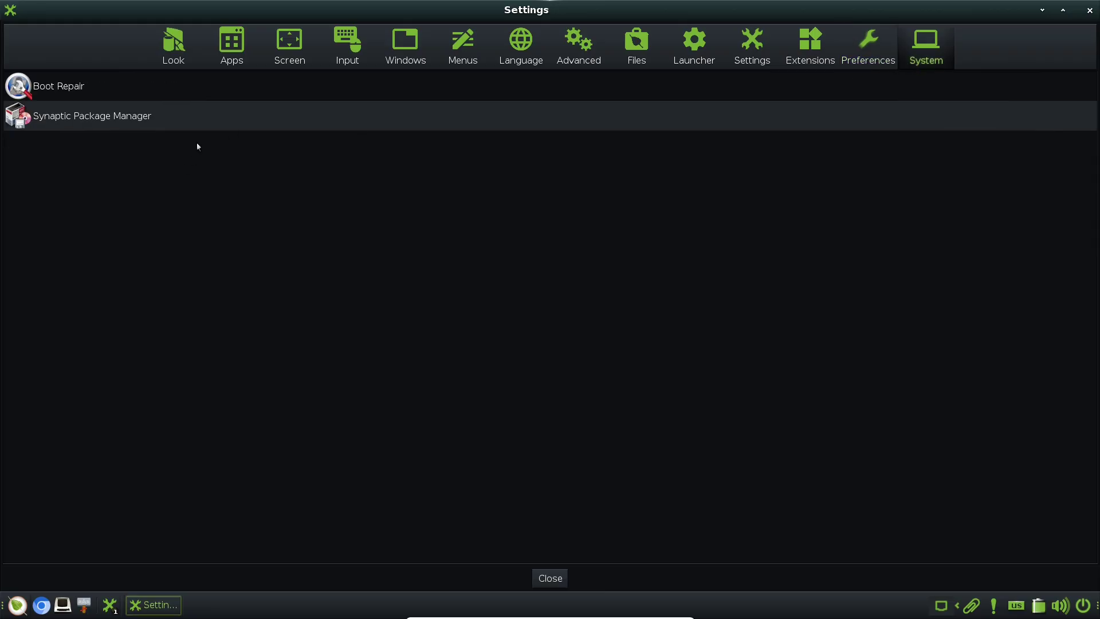
Close the Settings panel and bring up the controls panel in a maximized Terminology window
click(1090, 11)
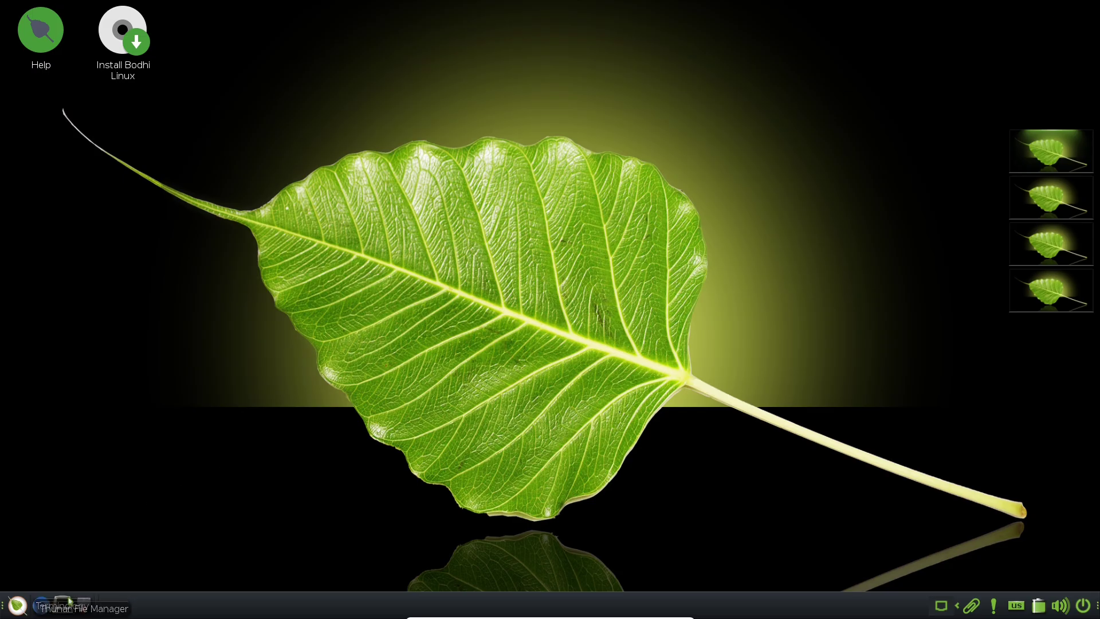
click(62, 604)
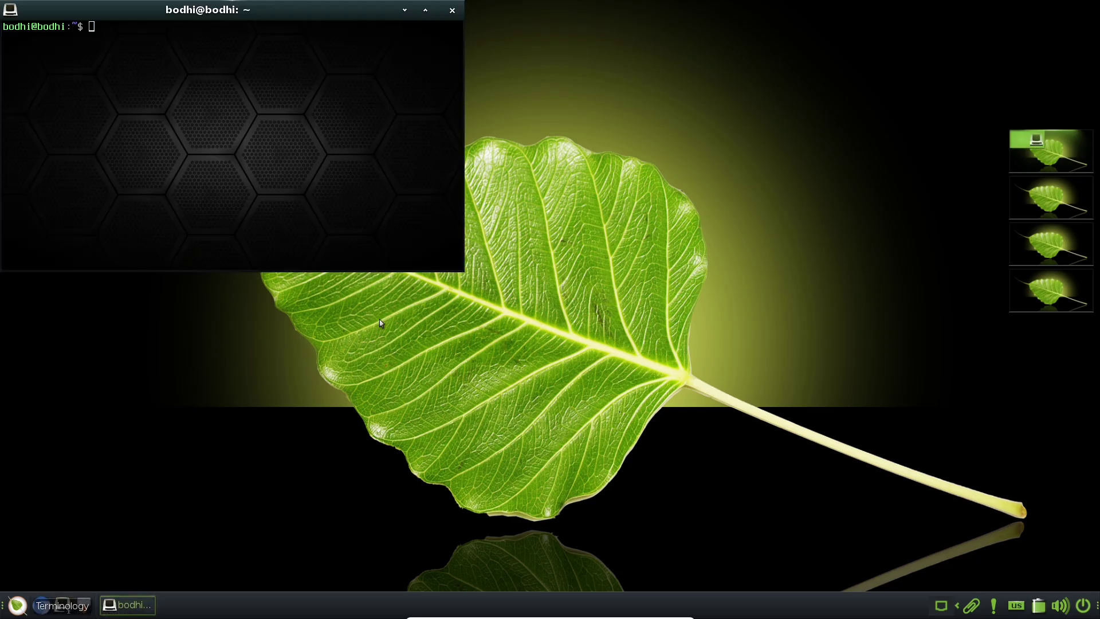
click(425, 14)
right_click(245, 172)
click(245, 171)
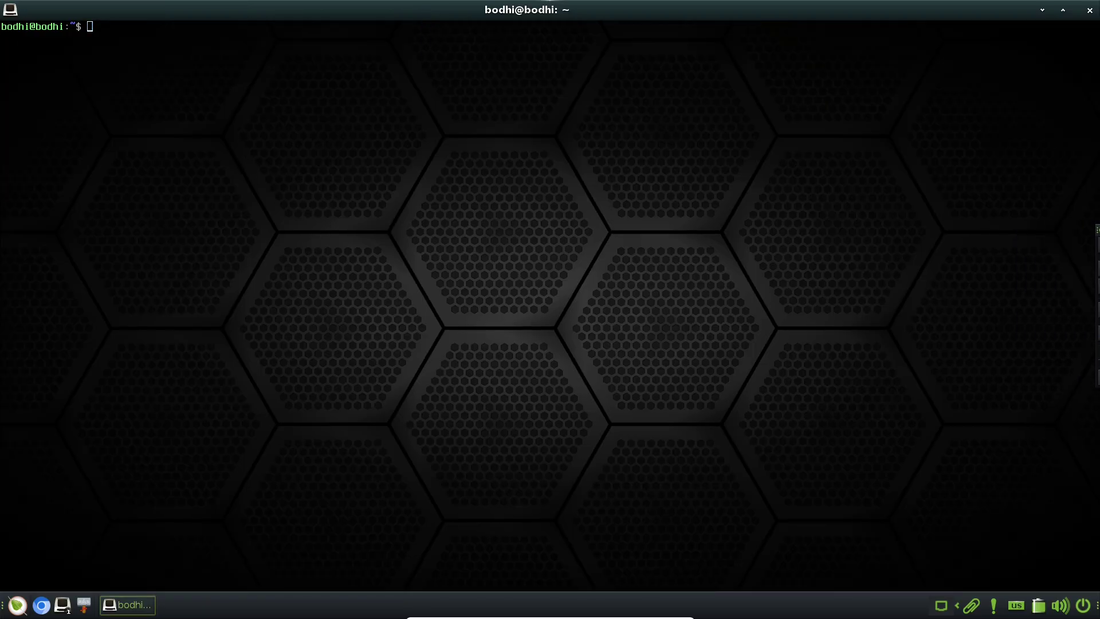
right_click(245, 173)
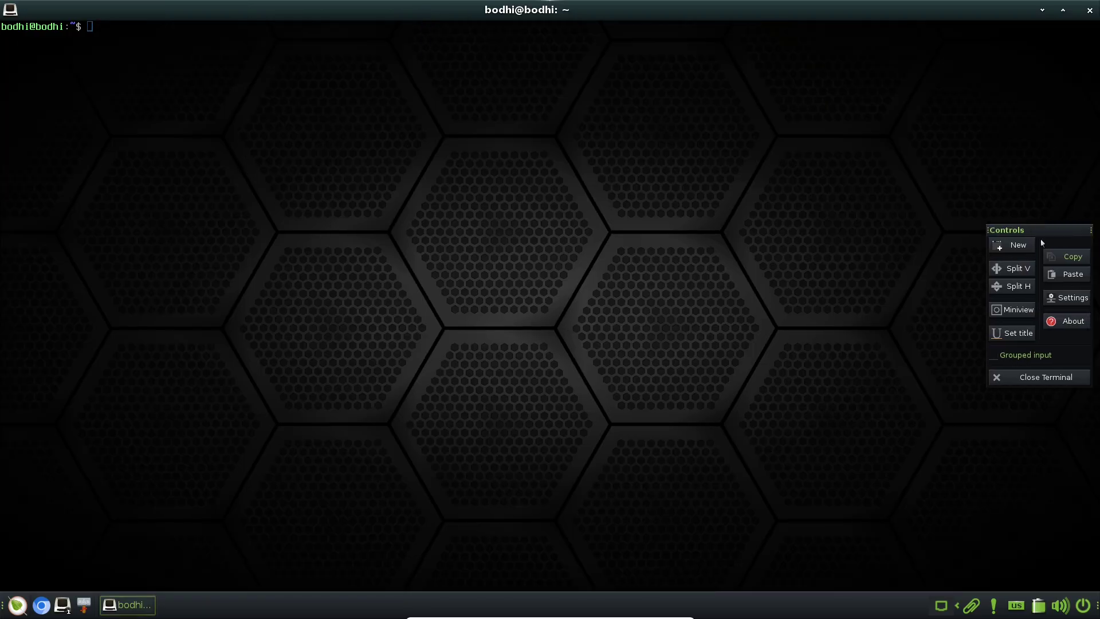
Set the terminal font to Bitstream Charter (Bold) at size 16
click(1063, 297)
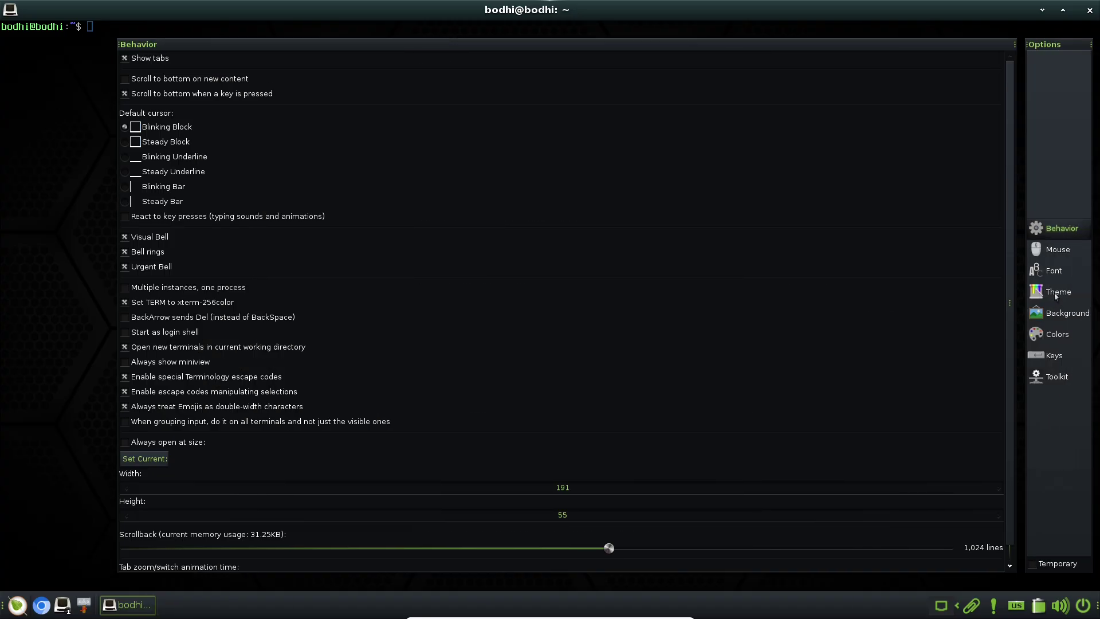
click(1034, 271)
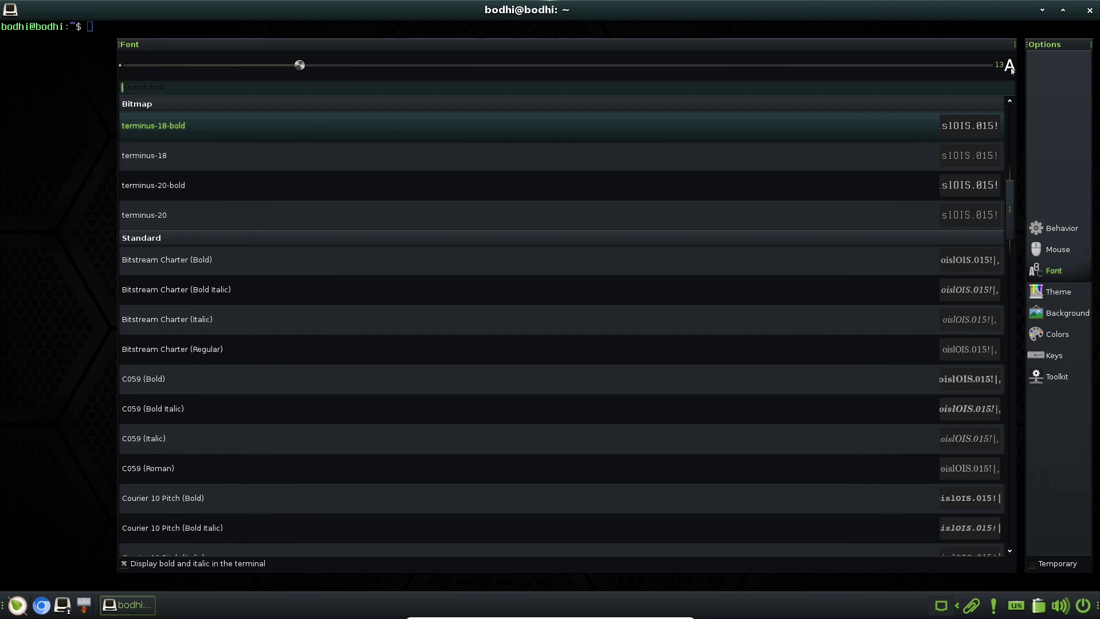
scroll(307, 365, down, 3)
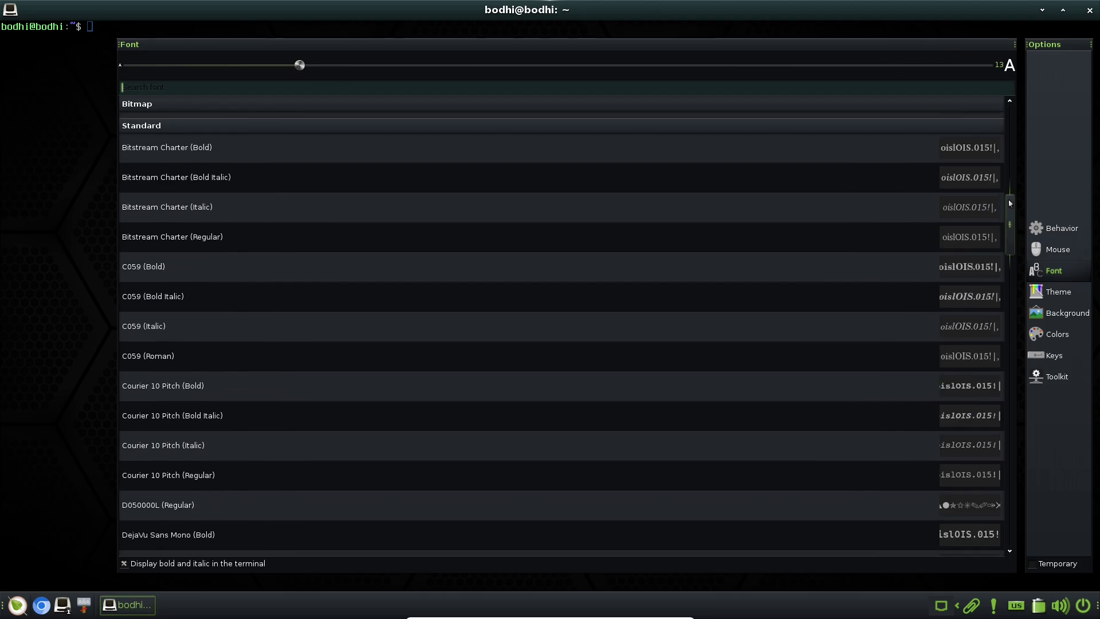
scroll(307, 364, up, 5)
click(307, 366)
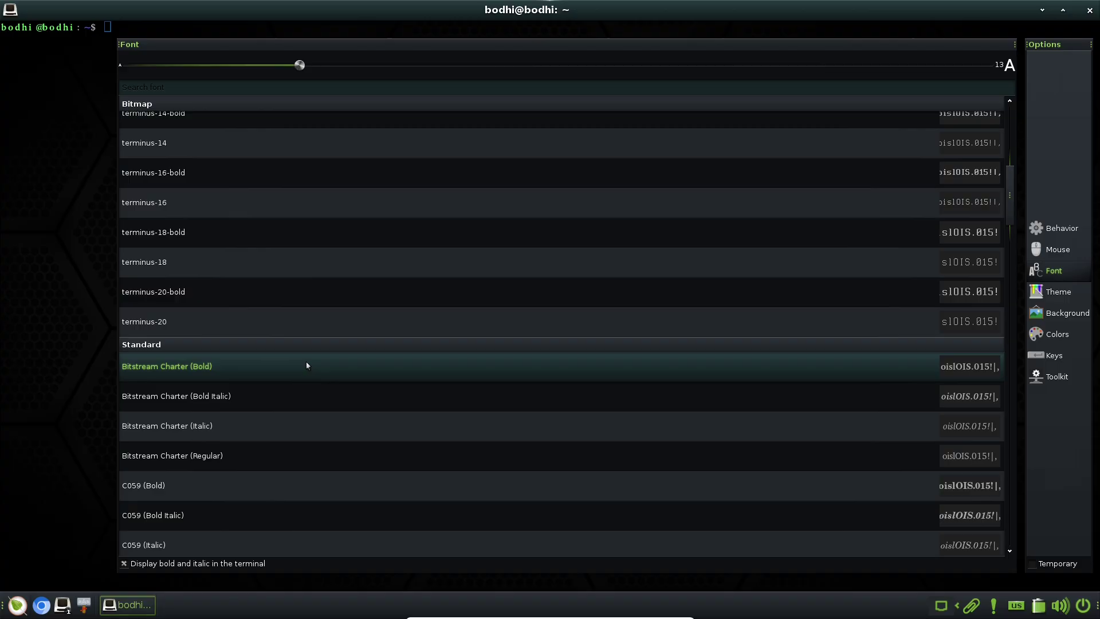
drag(298, 66, 372, 67)
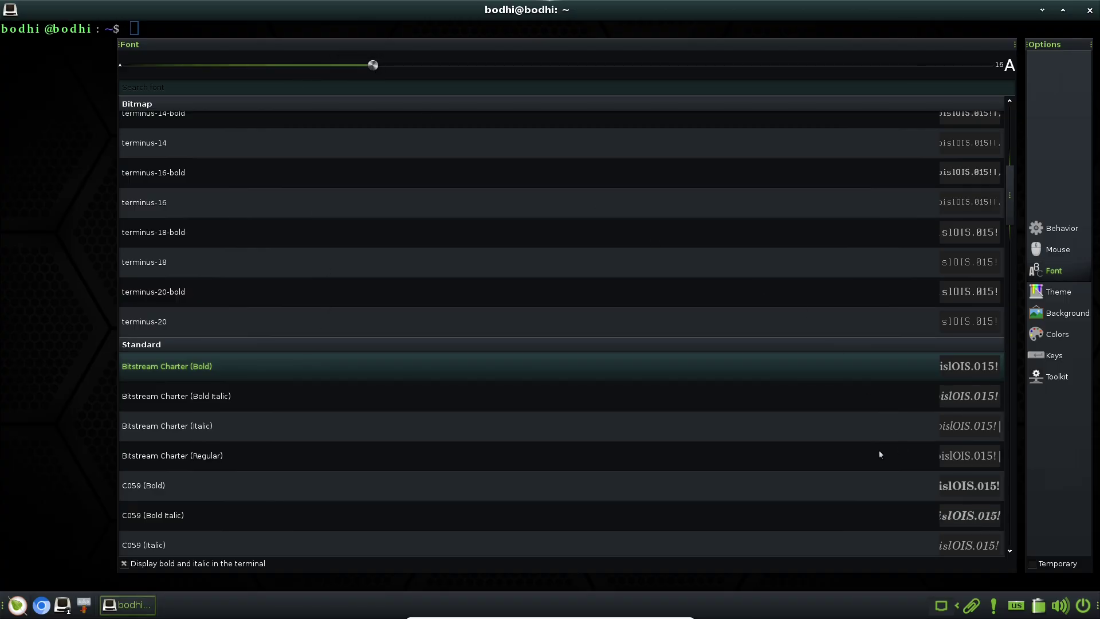
Try the nyanology theme, return to default, view the color schemes, and close settings
click(1075, 295)
click(619, 319)
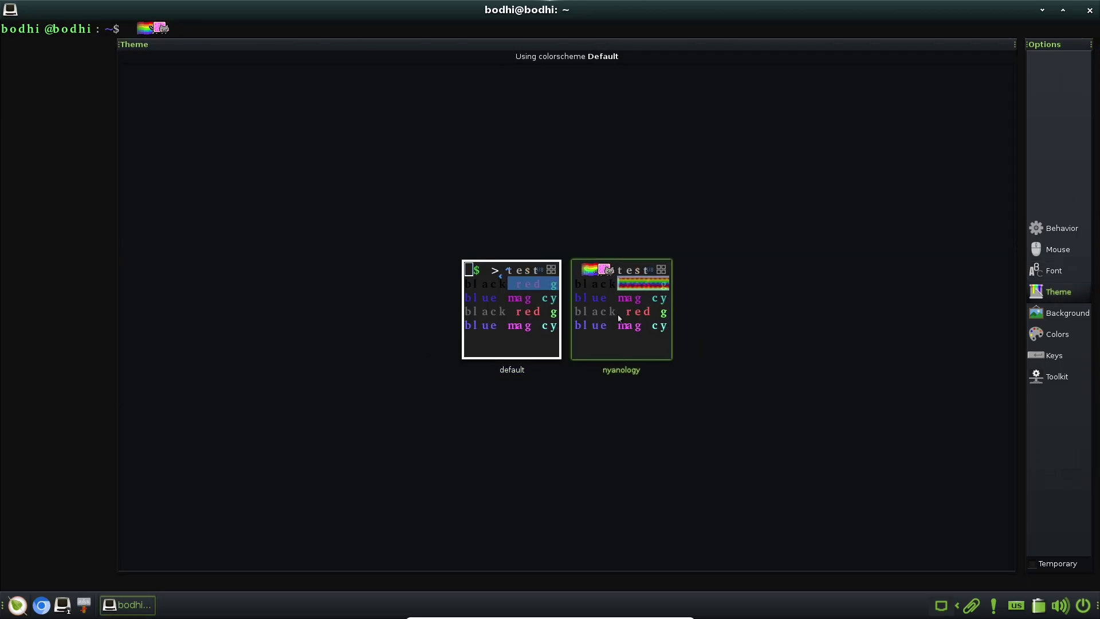
click(534, 315)
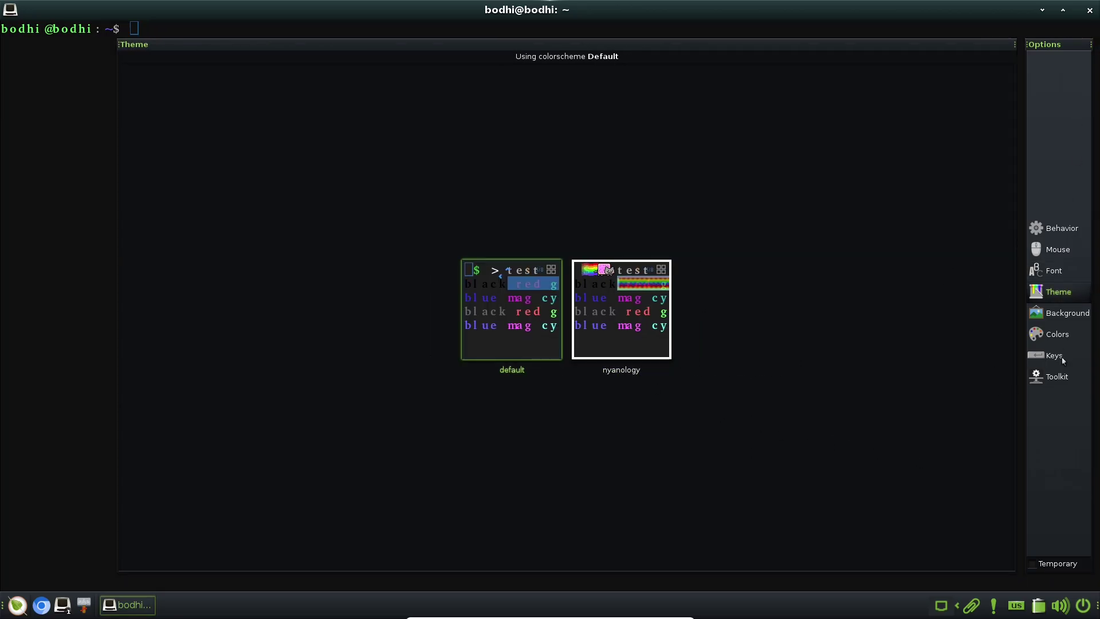
click(1059, 339)
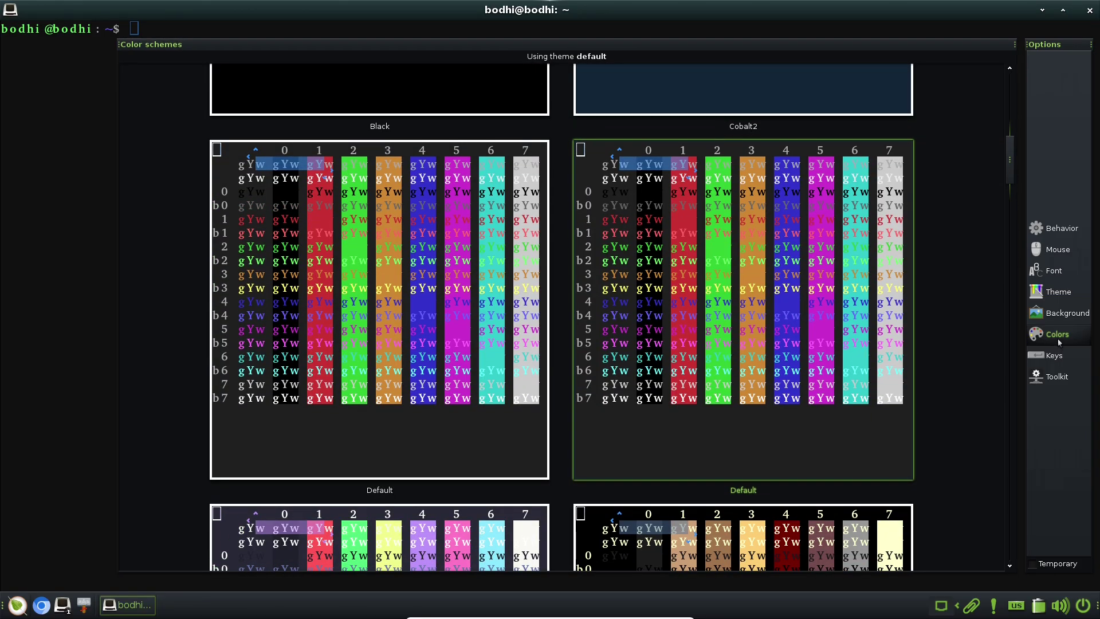
scroll(1013, 161, up, 5)
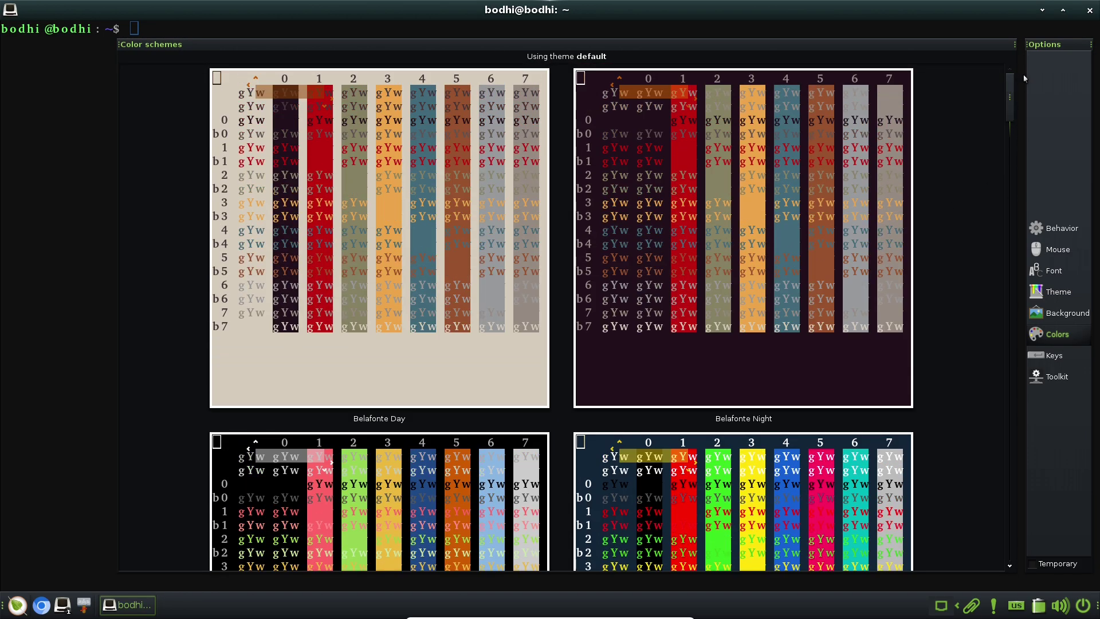
key(Escape)
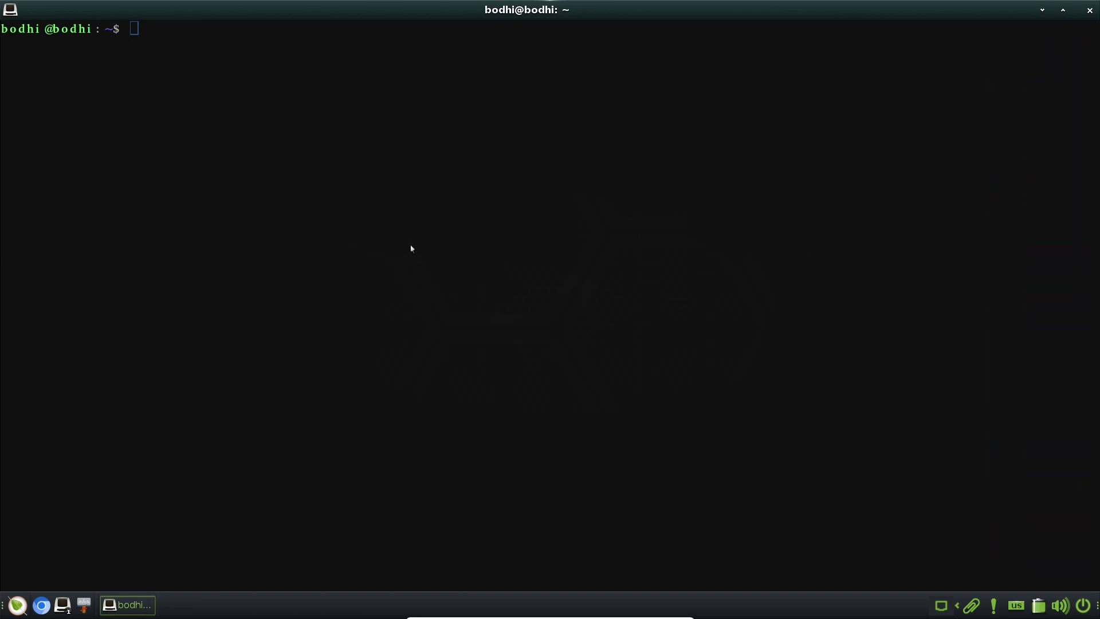
Run neofetch and try installing it with sudo apt install neofetch
text(neofetch)
key(Return)
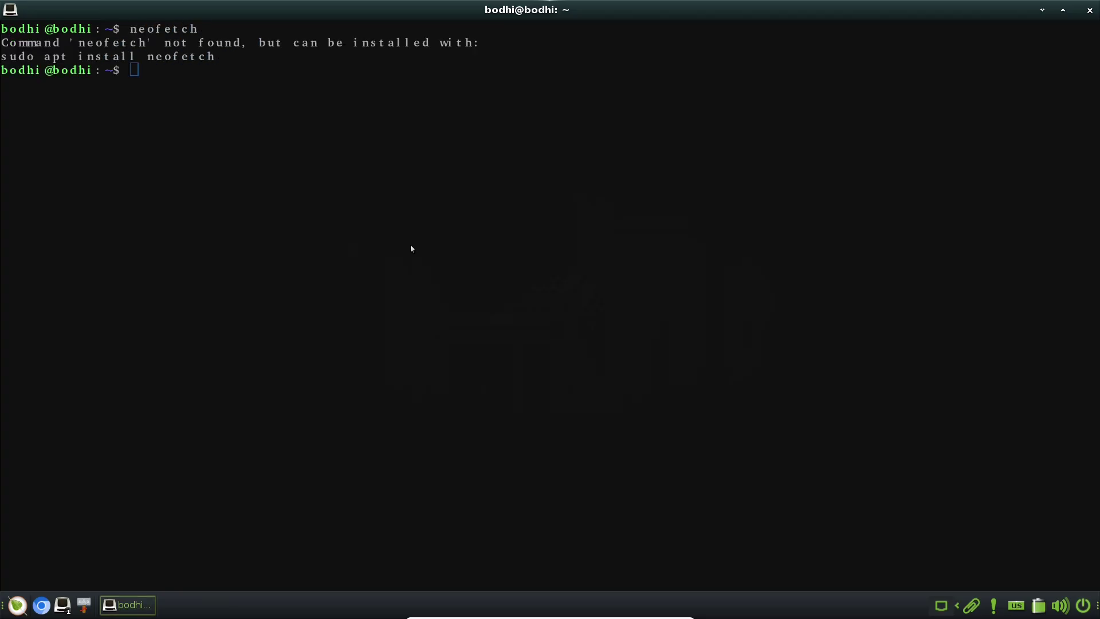
text(sudo apt install neofetch)
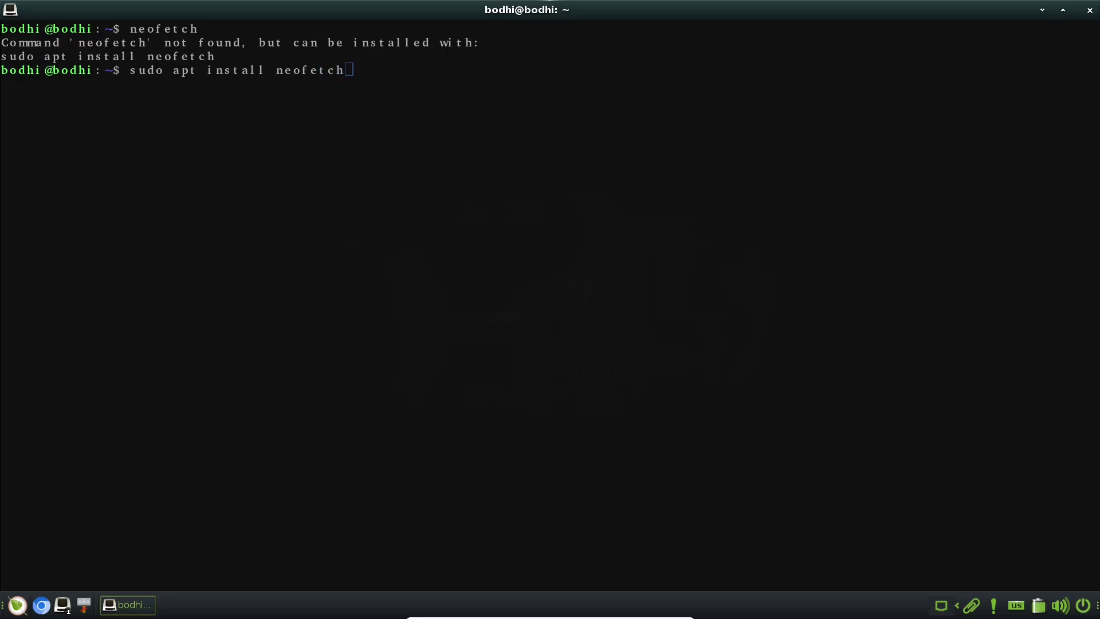
key(Return)
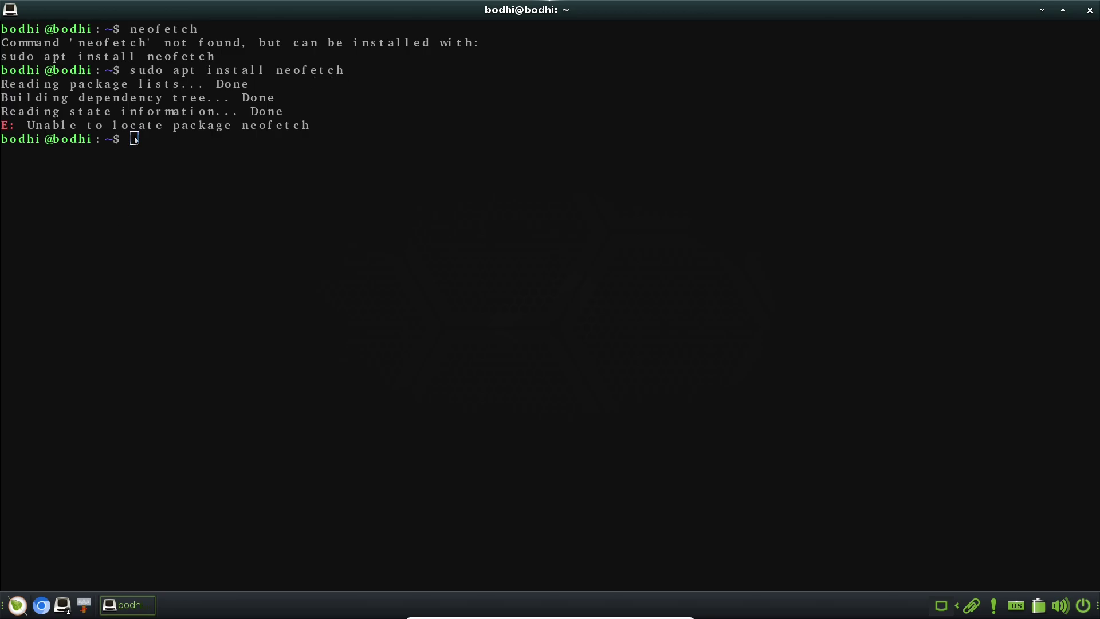
Run inxi for a system summary, then clear the screen
text(inxi)
key(Return)
text(inxi)
key(BackSpace)
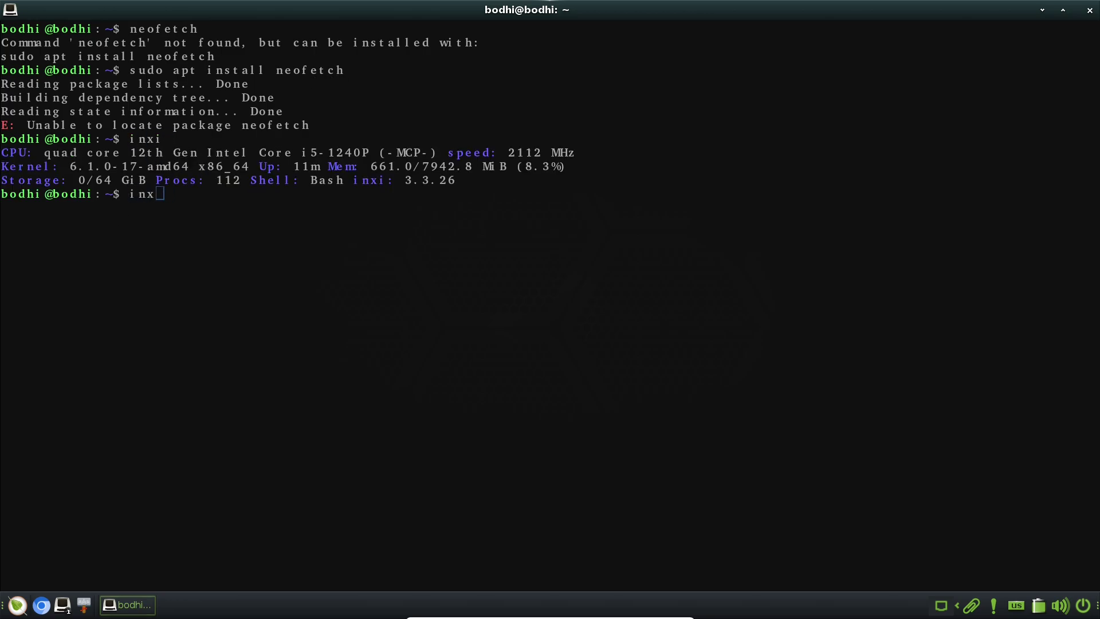
key(BackSpace)
key(BackSpace)
key(BackSpace)
text(clear)
key(Return)
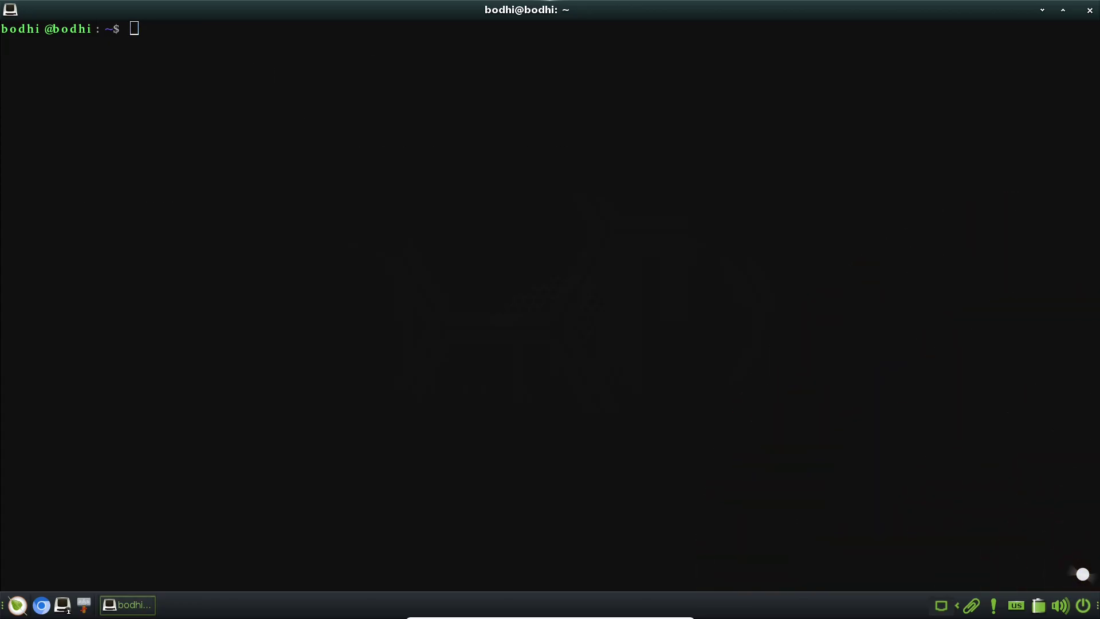
Run inxi -sv8, then select its Info block and paste it at the prompt
text(inxi -sv8)
key(Return)
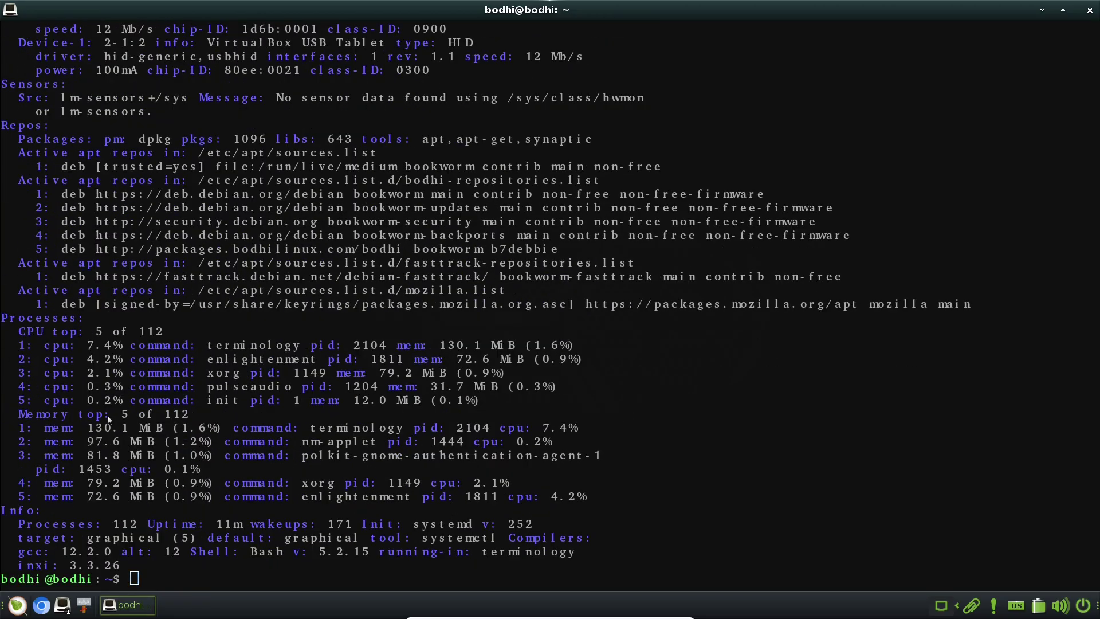
drag(126, 571, 2, 514)
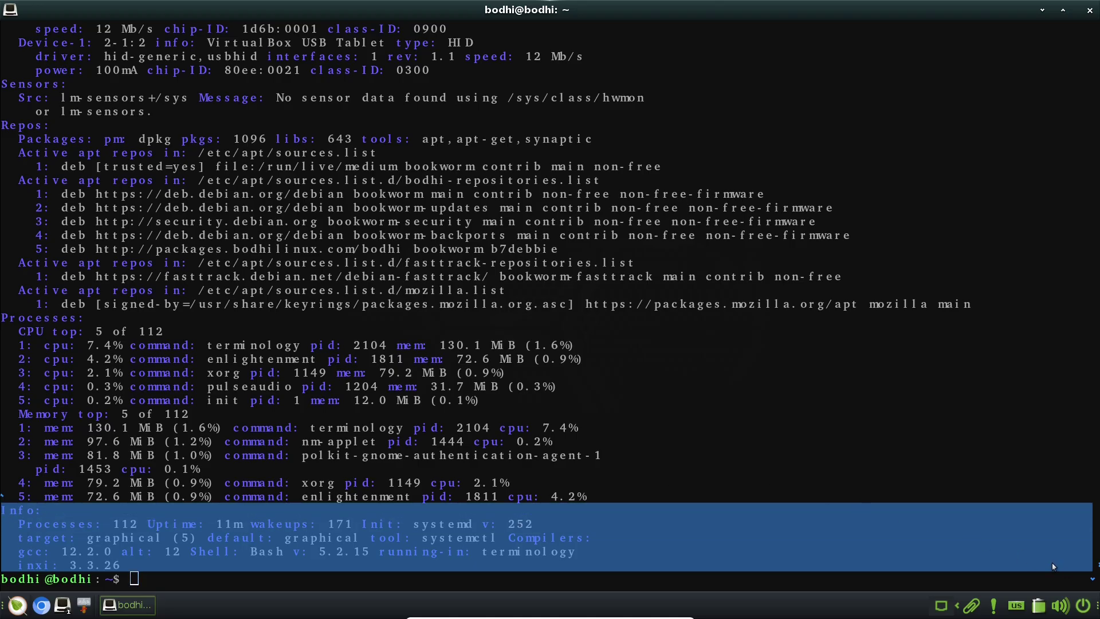
middle_click(1019, 469)
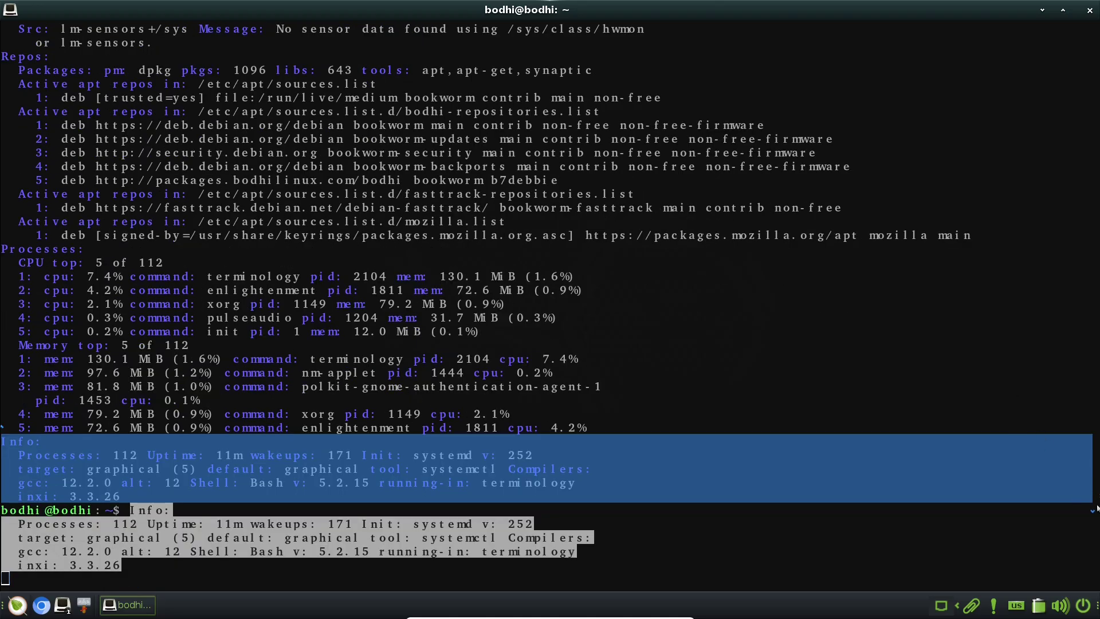
drag(8, 442, 990, 27)
Highlight the System section of the inxi report
click(308, 123)
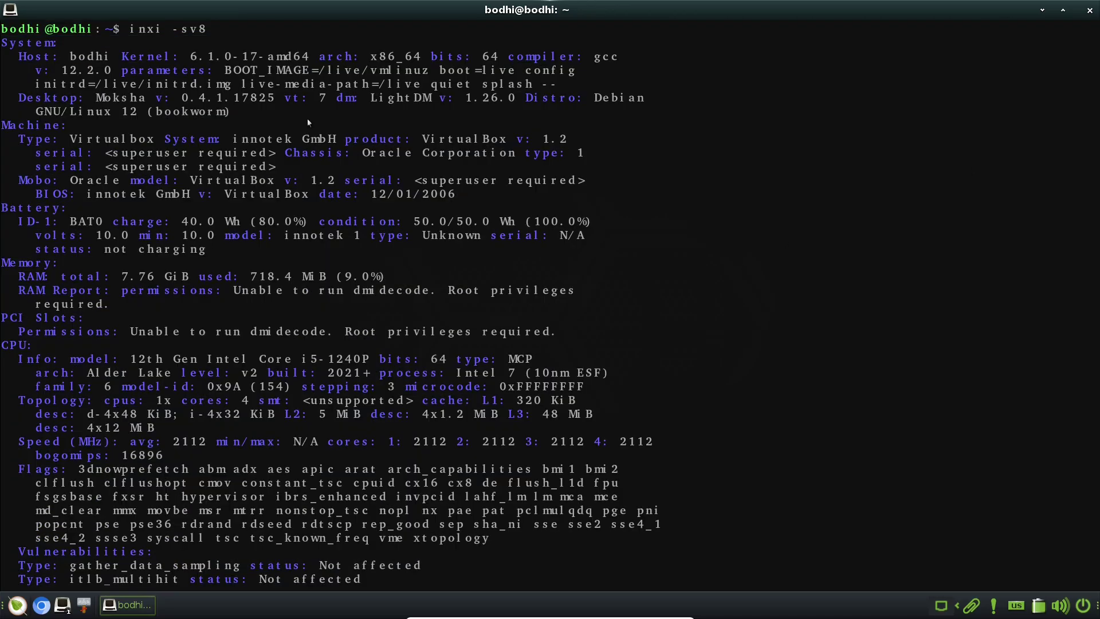
drag(8, 49, 334, 113)
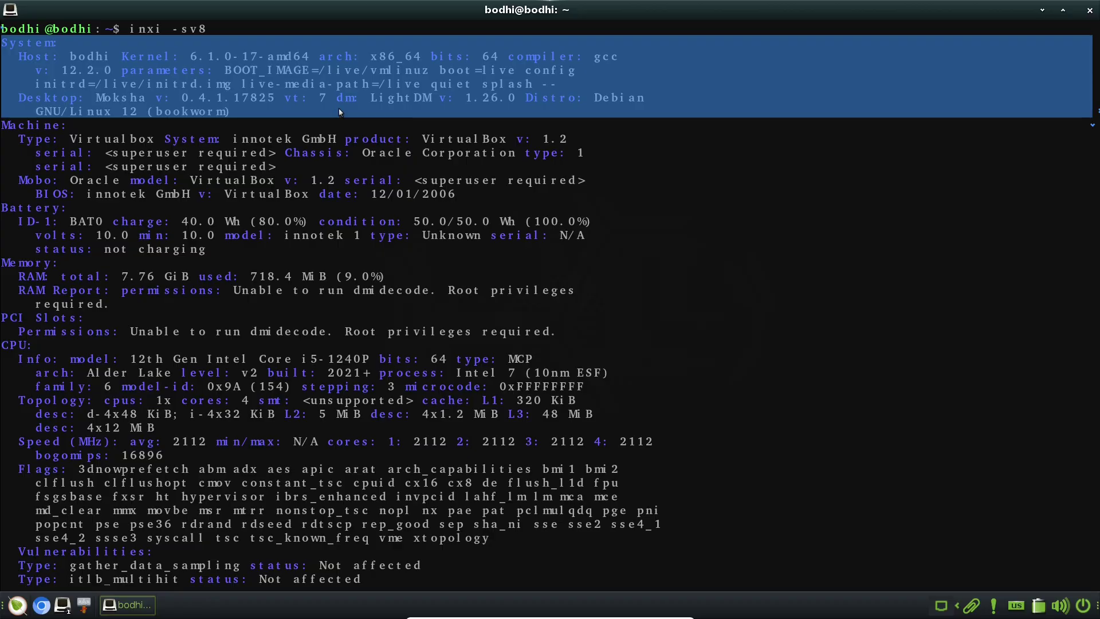
click(1096, 130)
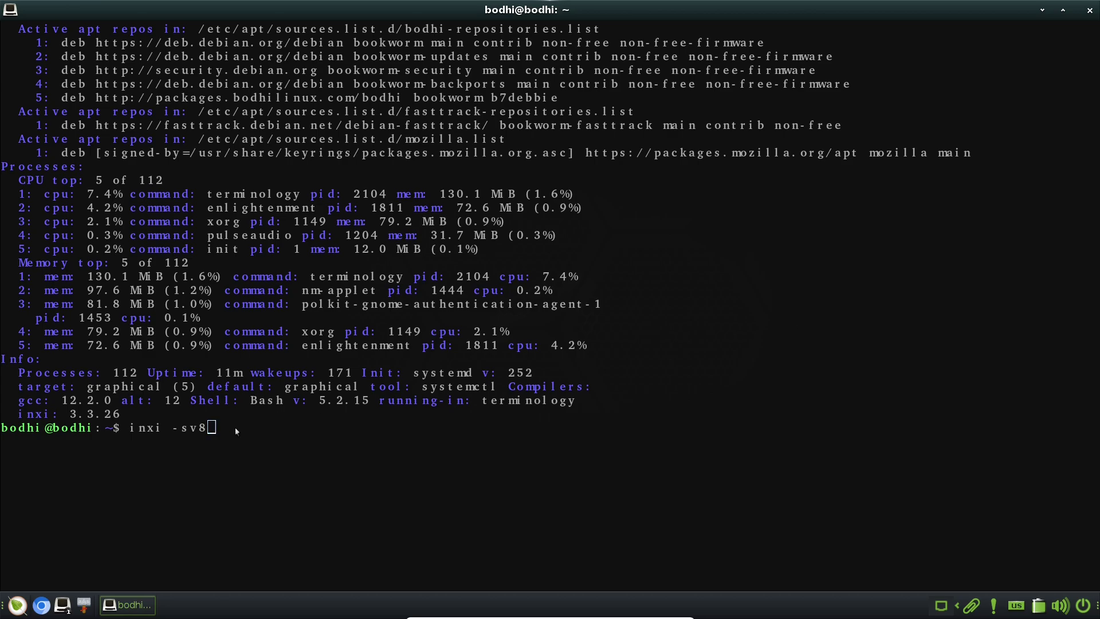
Check the installed Python version with python3 --version
key(BackSpace)
key(BackSpace)
key(BackSpace)
key(BackSpace)
key(BackSpace)
key(BackSpace)
key(BackSpace)
key(BackSpace)
key(BackSpace)
text(python)
key(BackSpace)
text(3 --version)
key(Return)
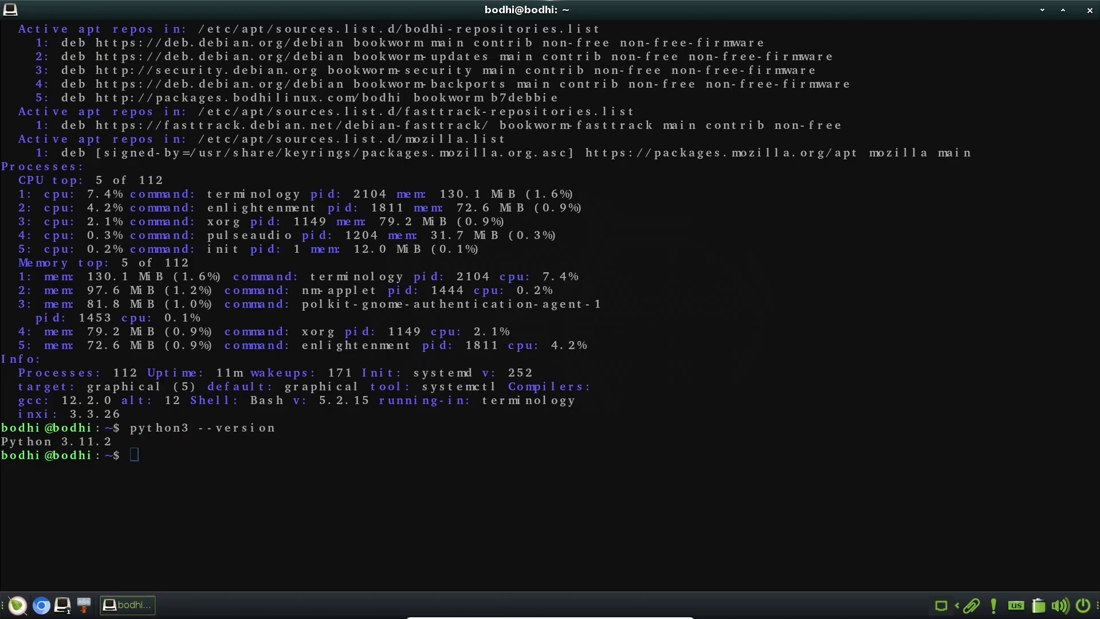
Show the OS release with cat /etc/issue and select the output
text(cat /etc/issue)
key(Return)
drag(860, 232, 523, 48)
click(124, 291)
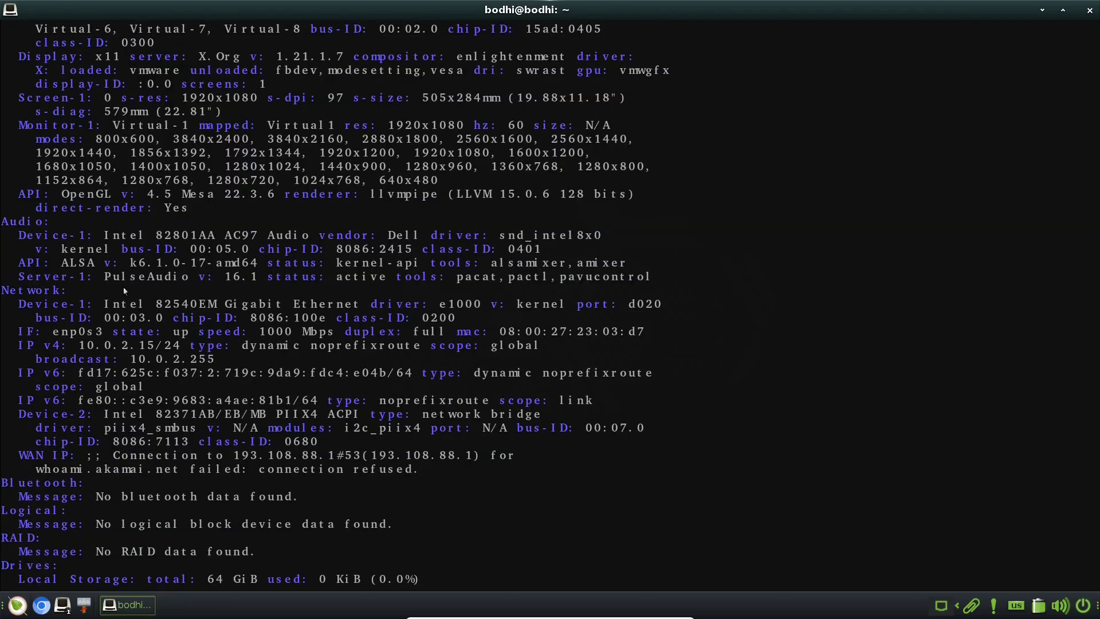
Highlight the Audio, Network, Graphics and Memory sections, then close the terminal
drag(4, 219, 586, 477)
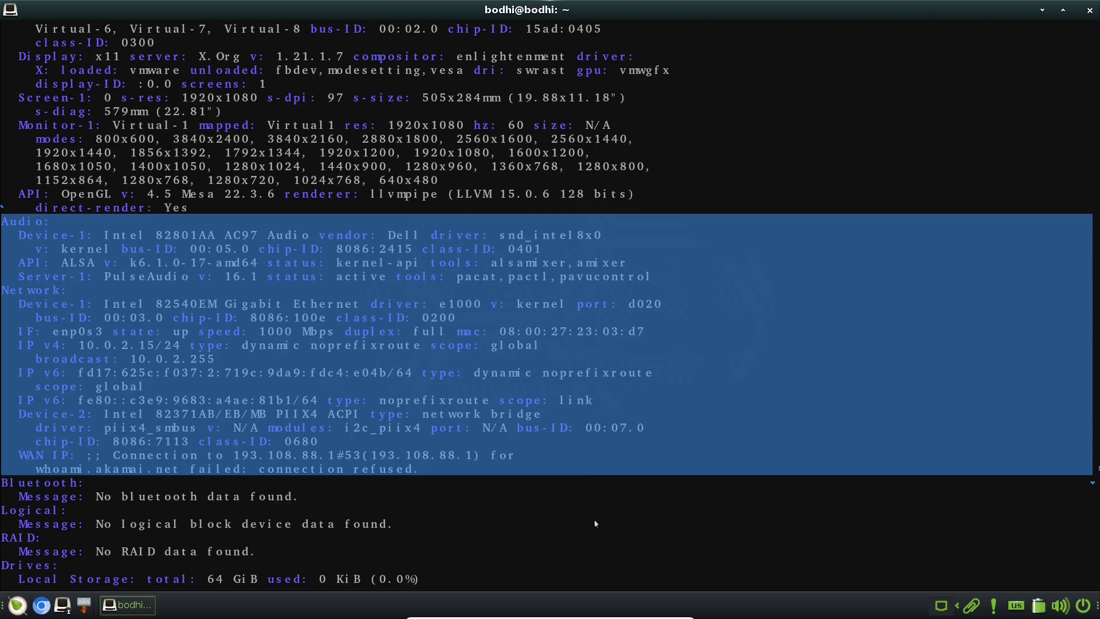
drag(628, 347, 623, 65)
click(48, 470)
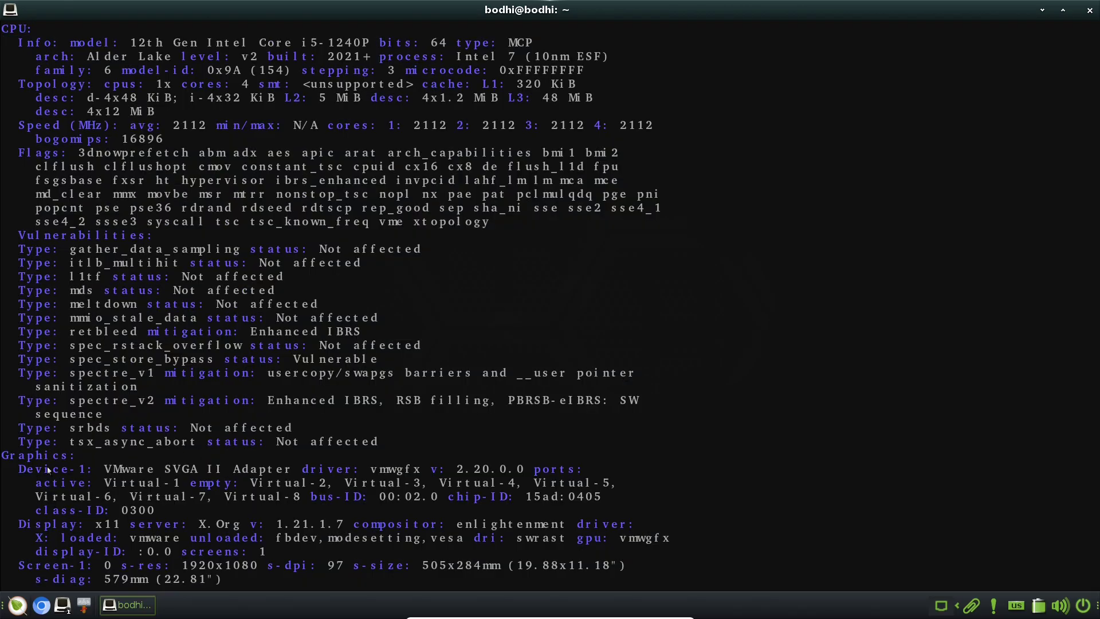
drag(4, 456, 610, 546)
drag(483, 217, 460, 32)
click(412, 231)
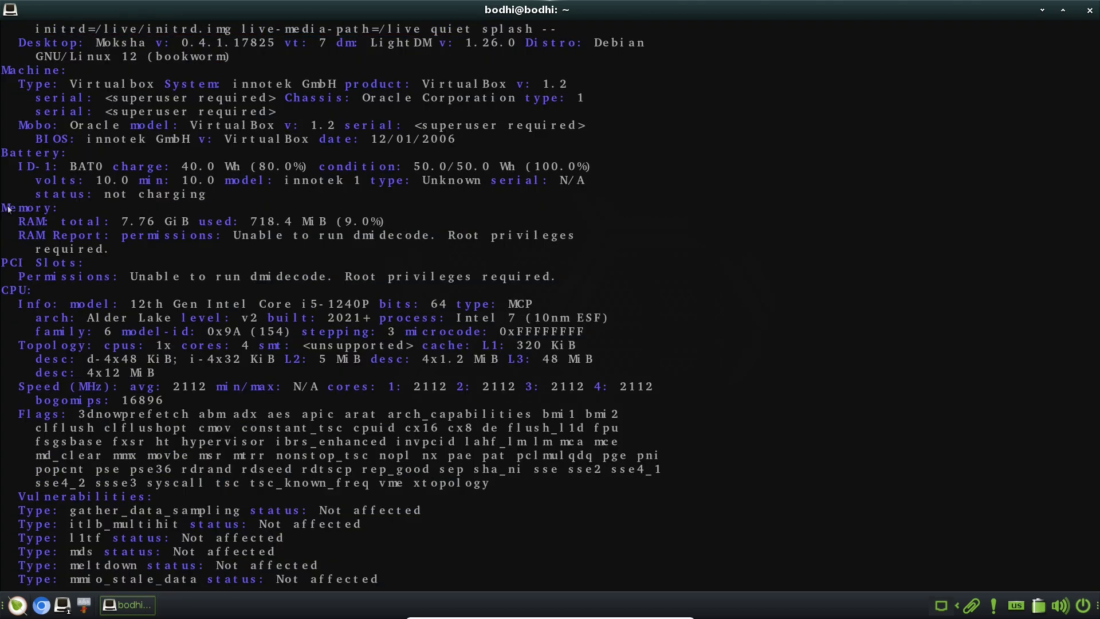
drag(8, 209, 487, 258)
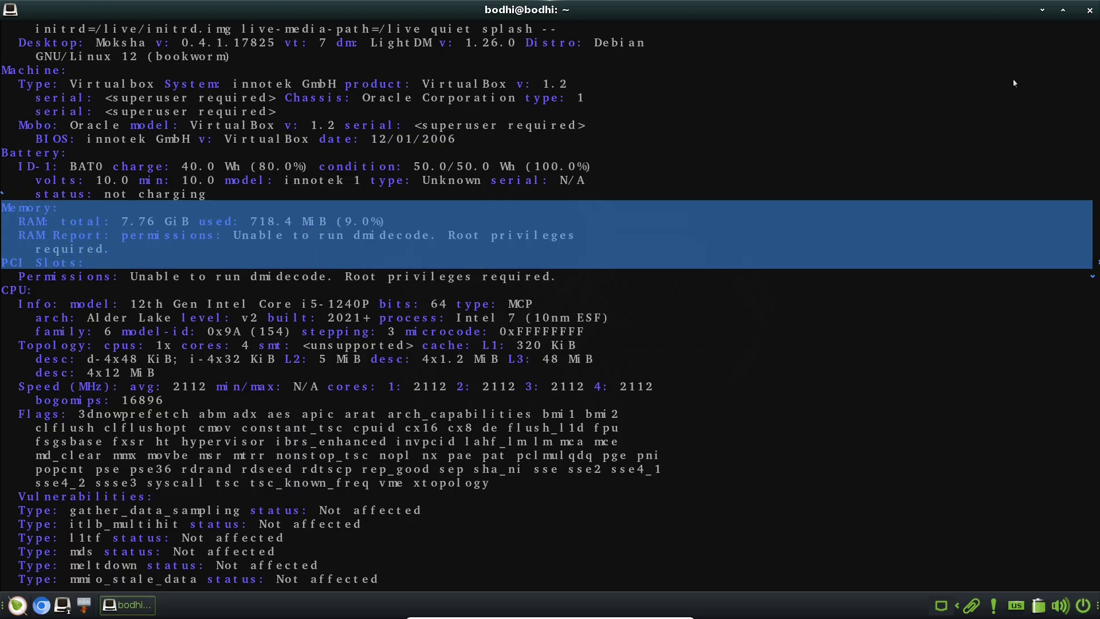
click(1088, 11)
Inspect the action menu of the Install Bodhi Linux desktop icon
click(18, 605)
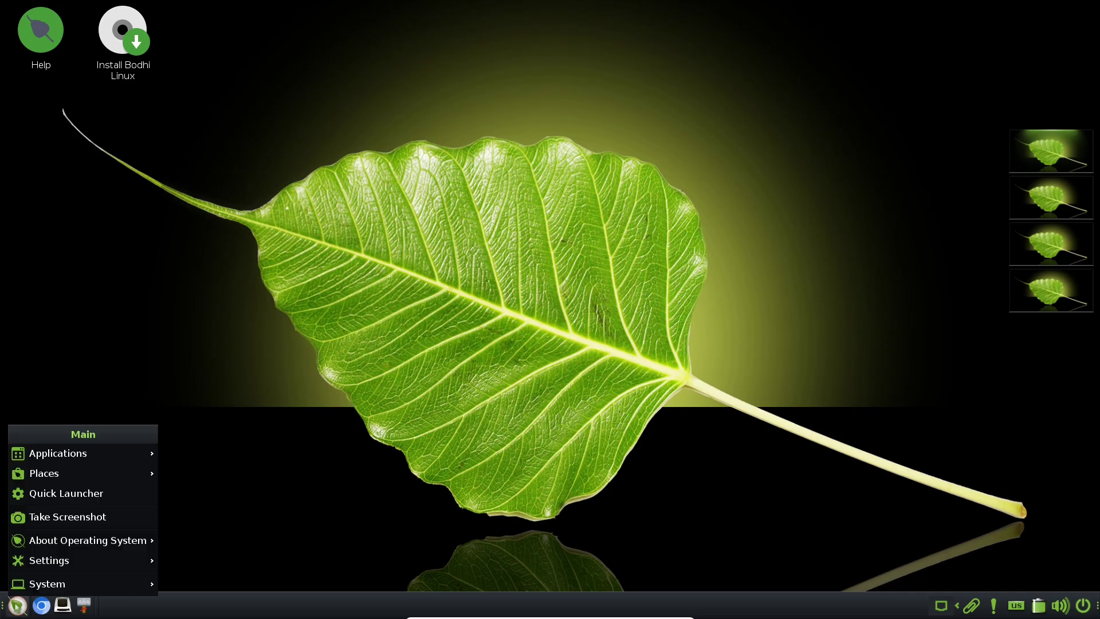
click(271, 366)
right_click(138, 33)
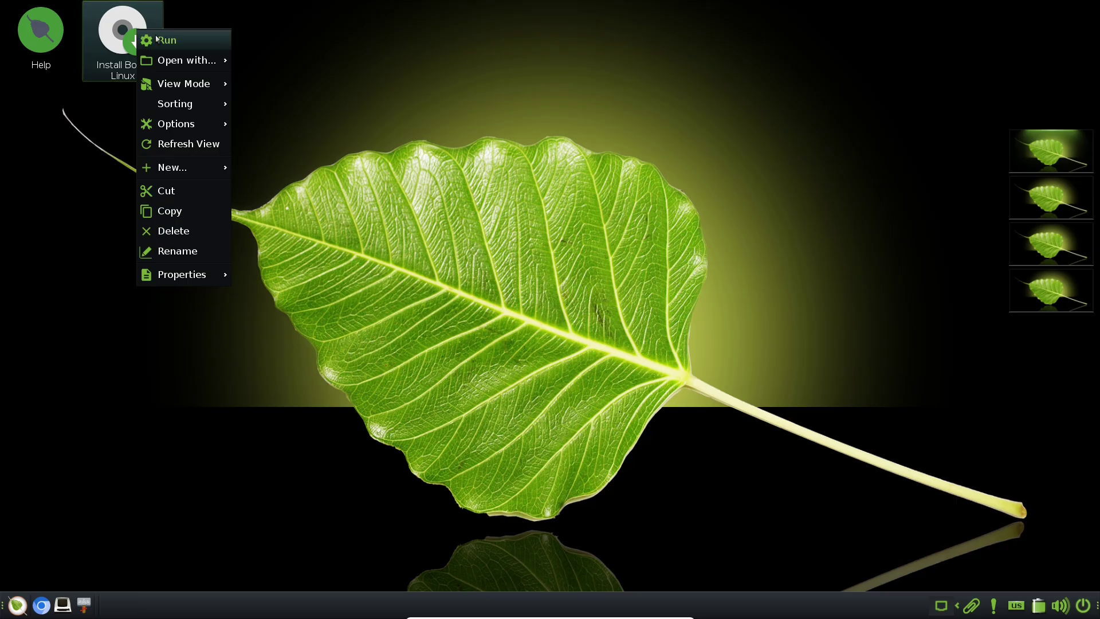
mouse_move(205, 165)
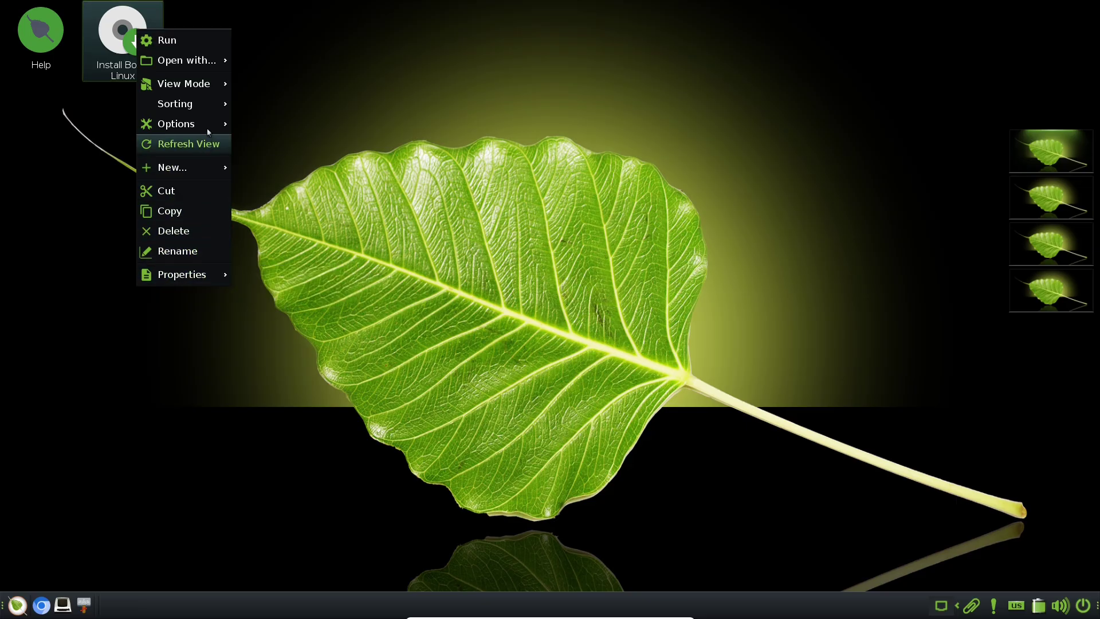
mouse_move(207, 88)
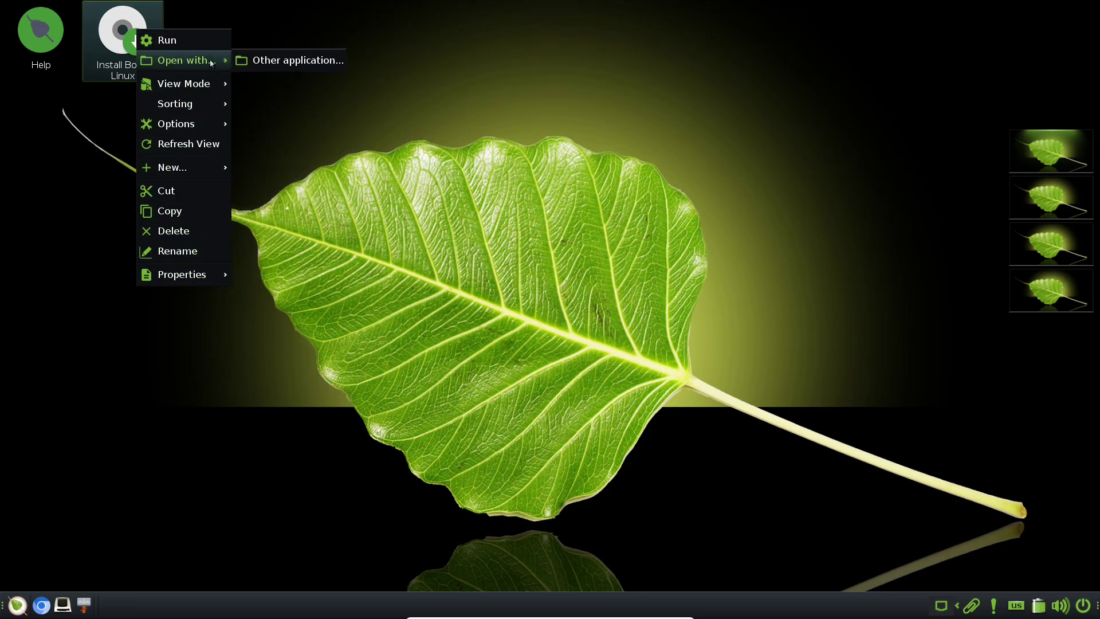
click(369, 129)
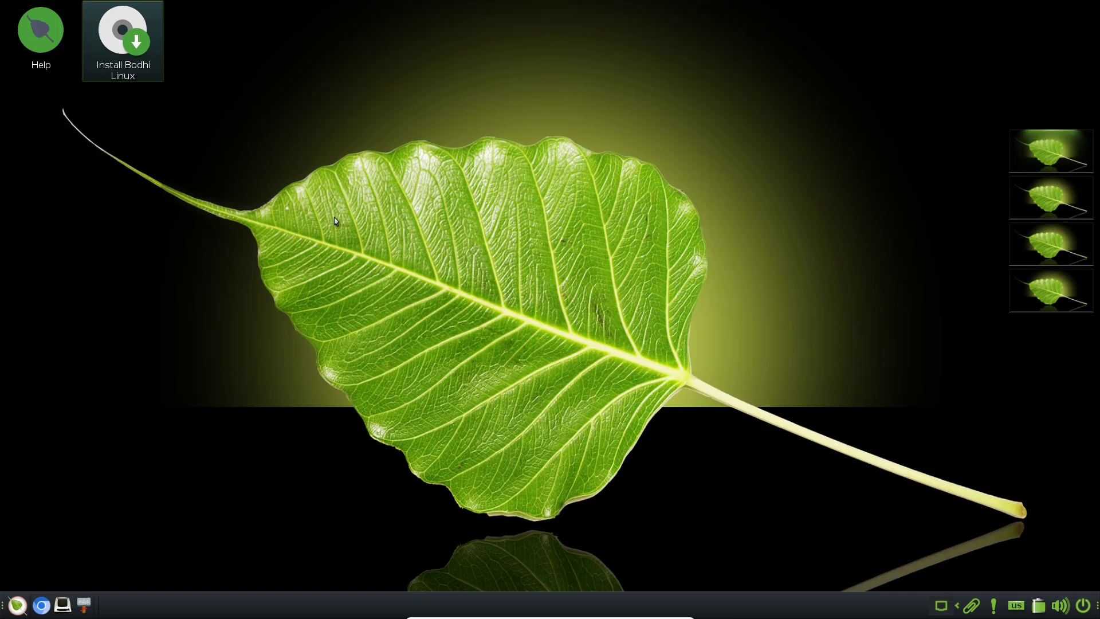
Check the keyboard layout, network and clipboard history tray menus
click(1016, 607)
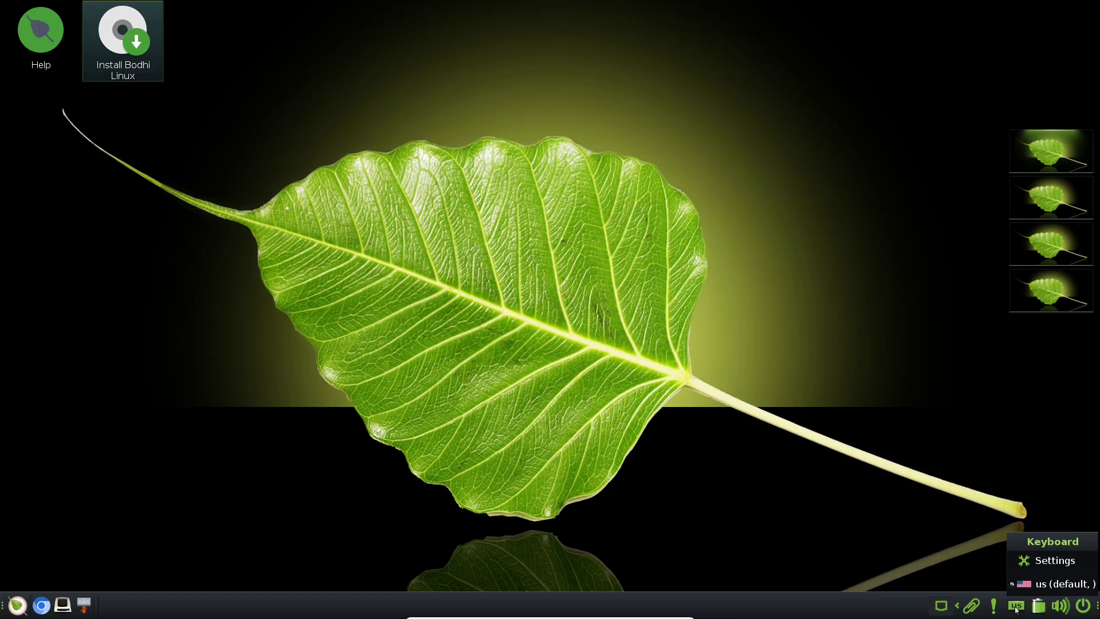
click(949, 606)
click(953, 607)
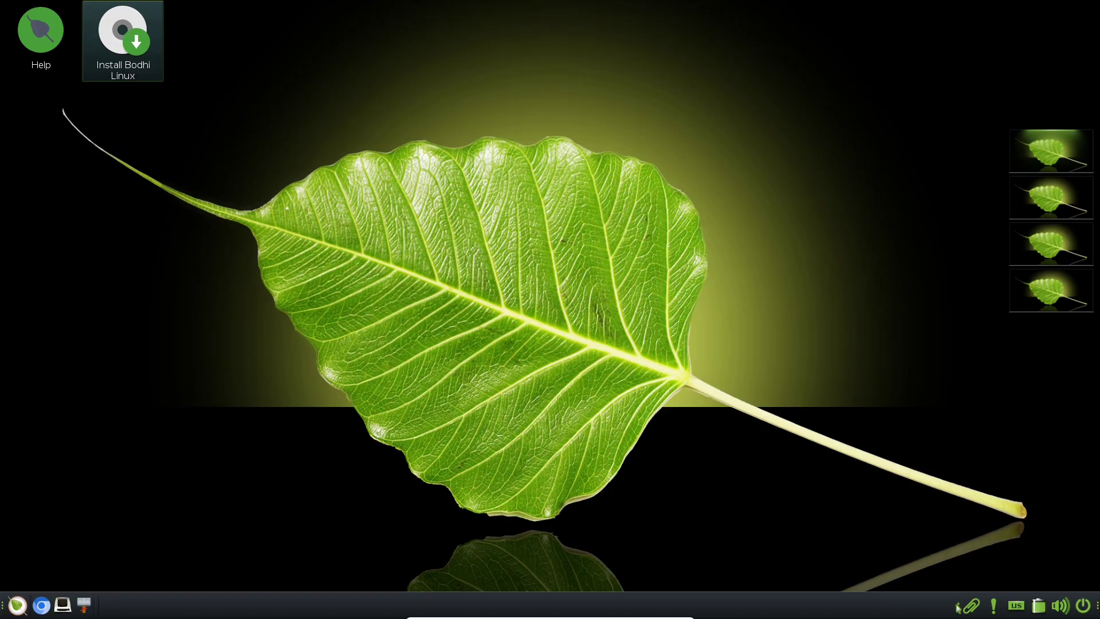
click(971, 606)
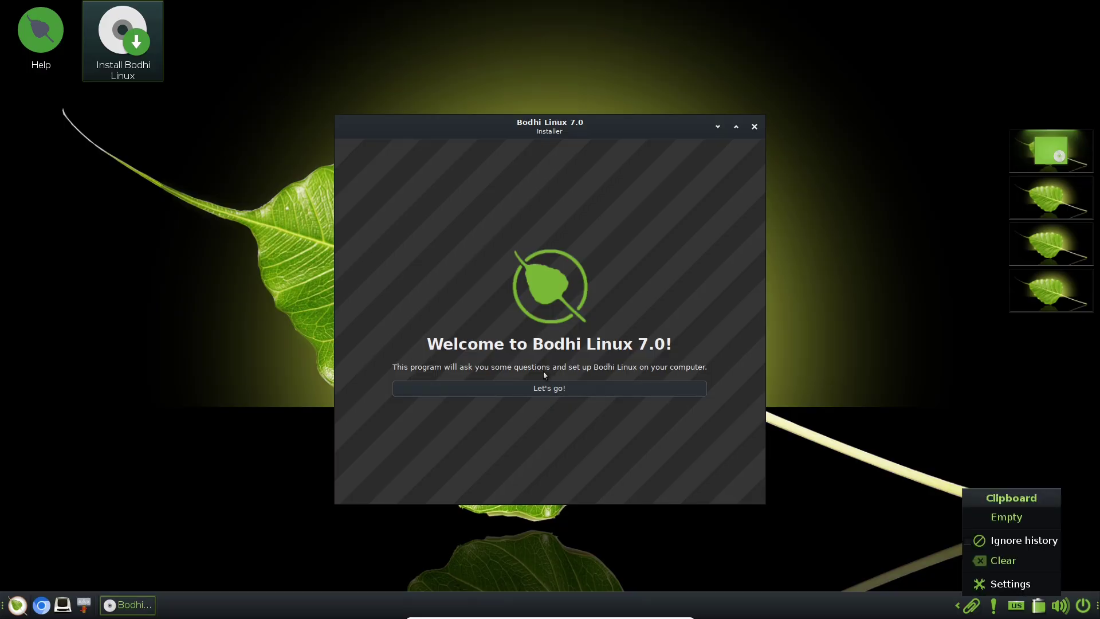
Close the tray popups and advance the installer past its welcome page, maximized
click(739, 541)
click(1060, 607)
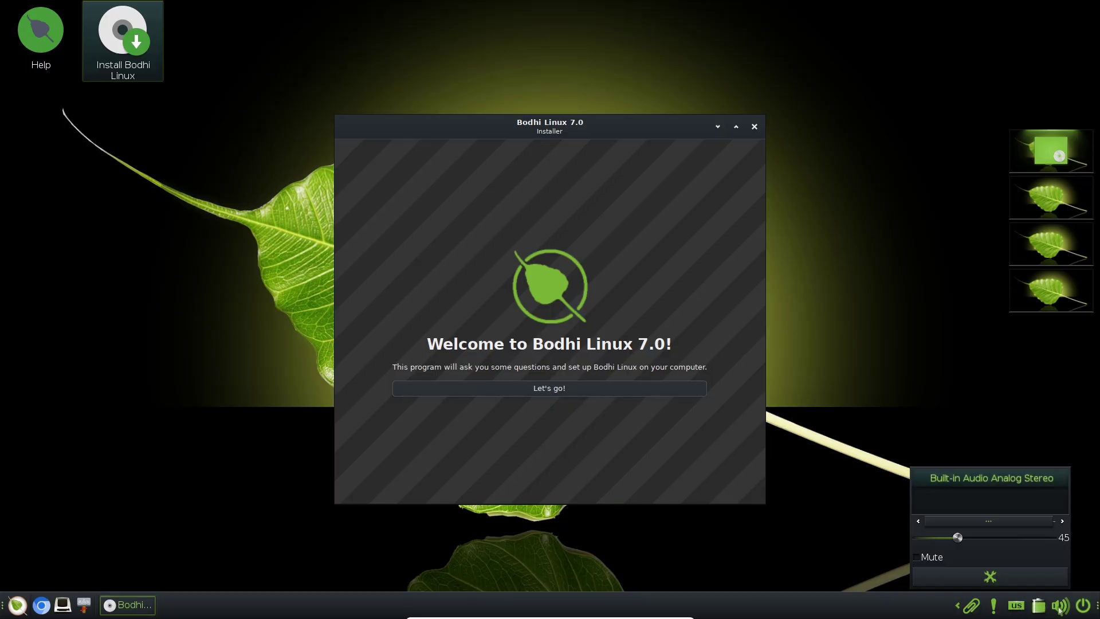
click(1061, 611)
click(539, 387)
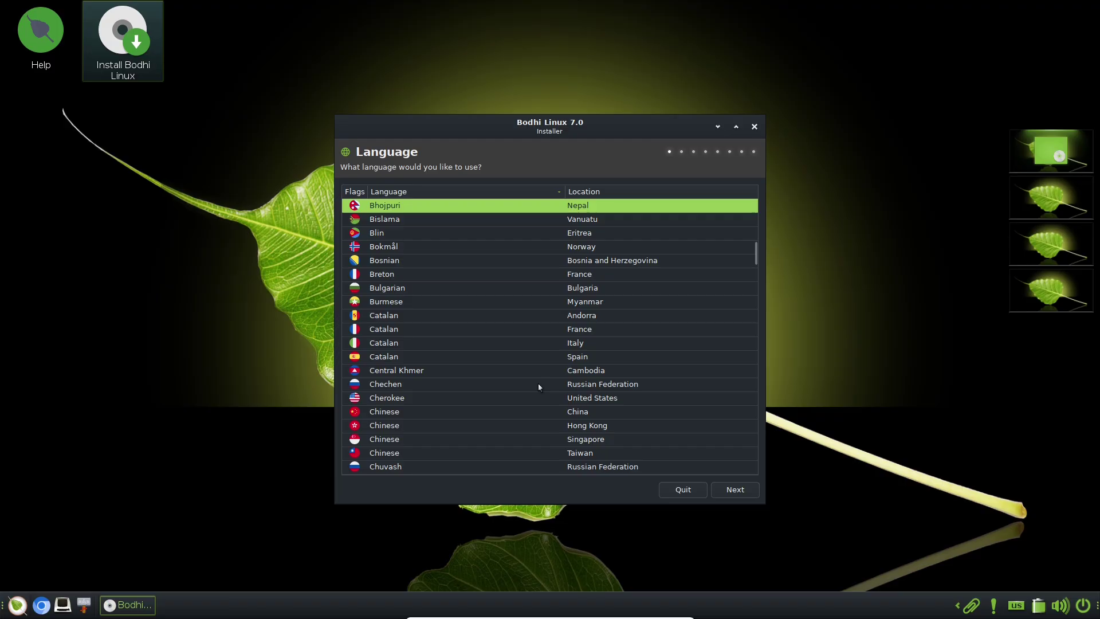
click(736, 126)
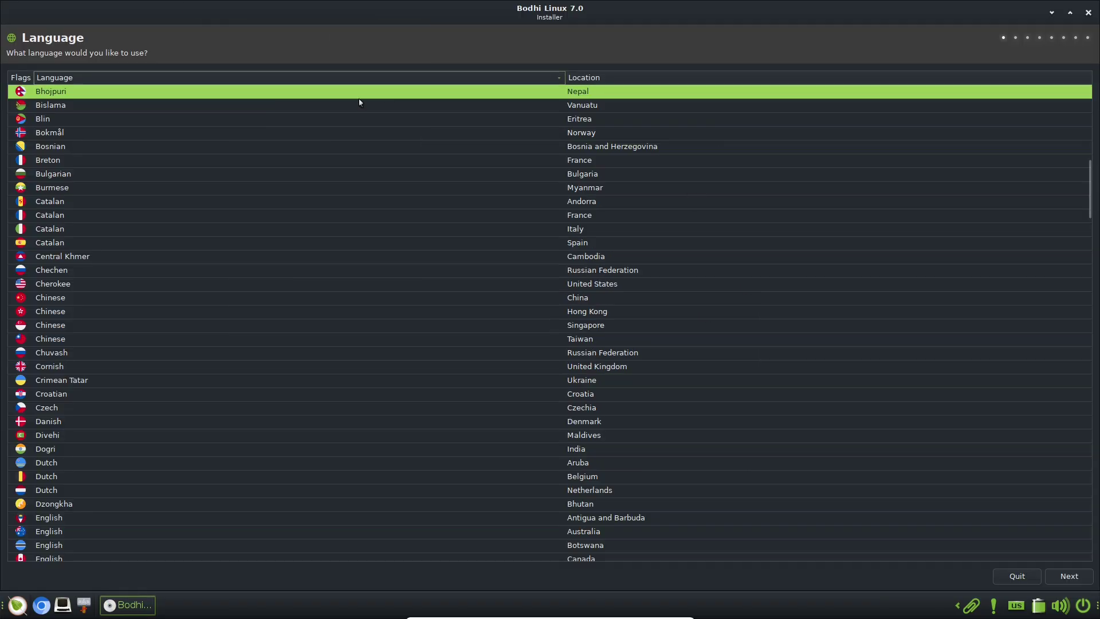
Scroll the Language list and select English (United States)
click(63, 268)
key(Down)
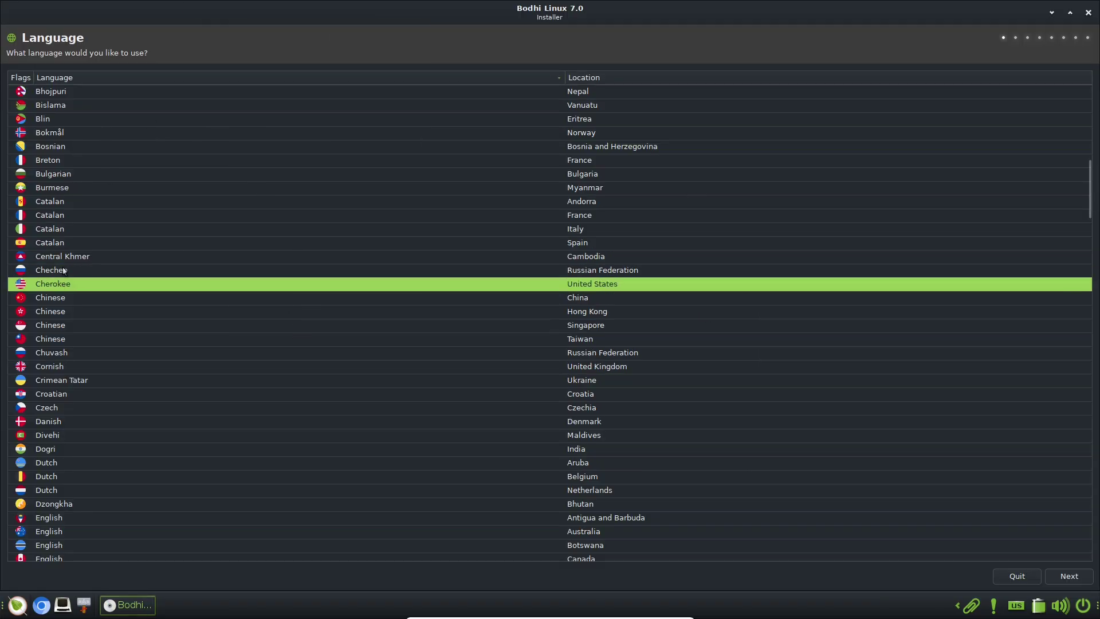
click(67, 532)
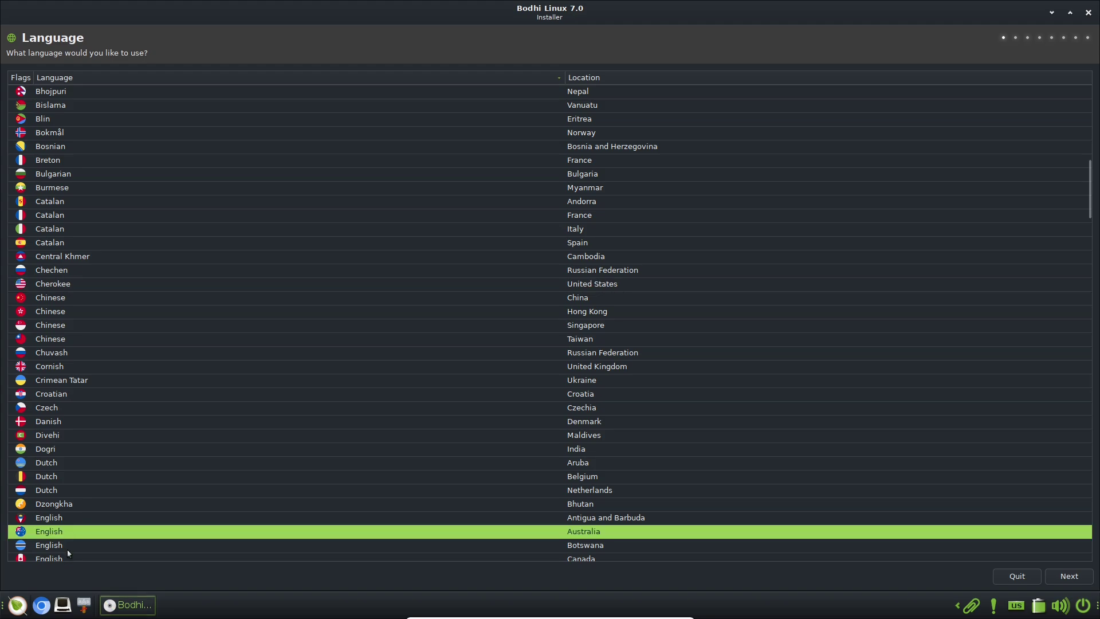
drag(1087, 200, 1093, 226)
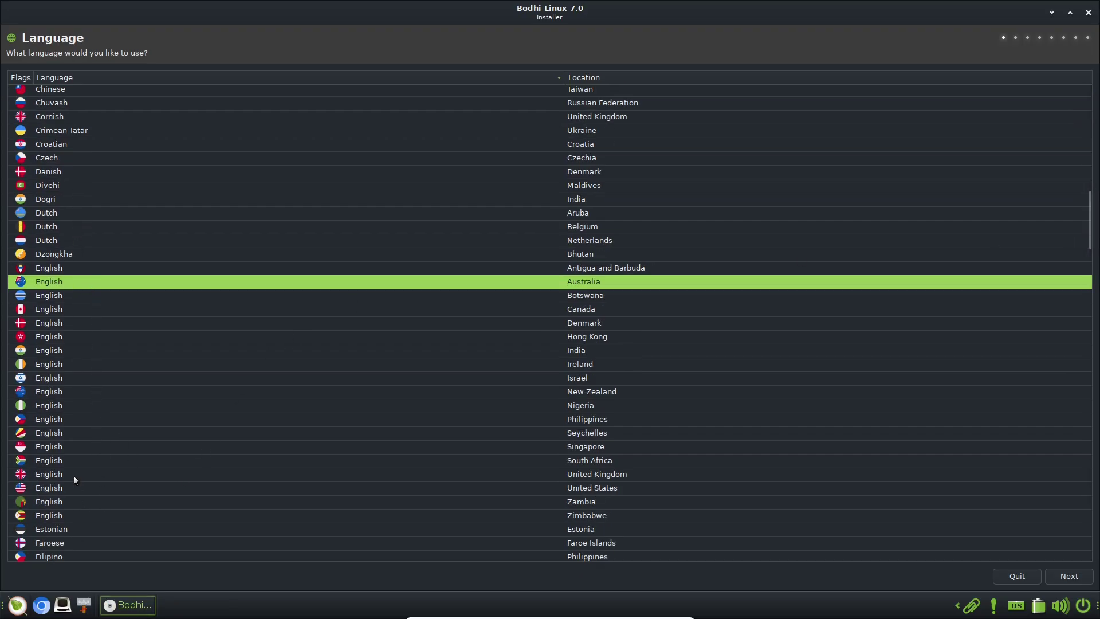
click(56, 394)
click(53, 491)
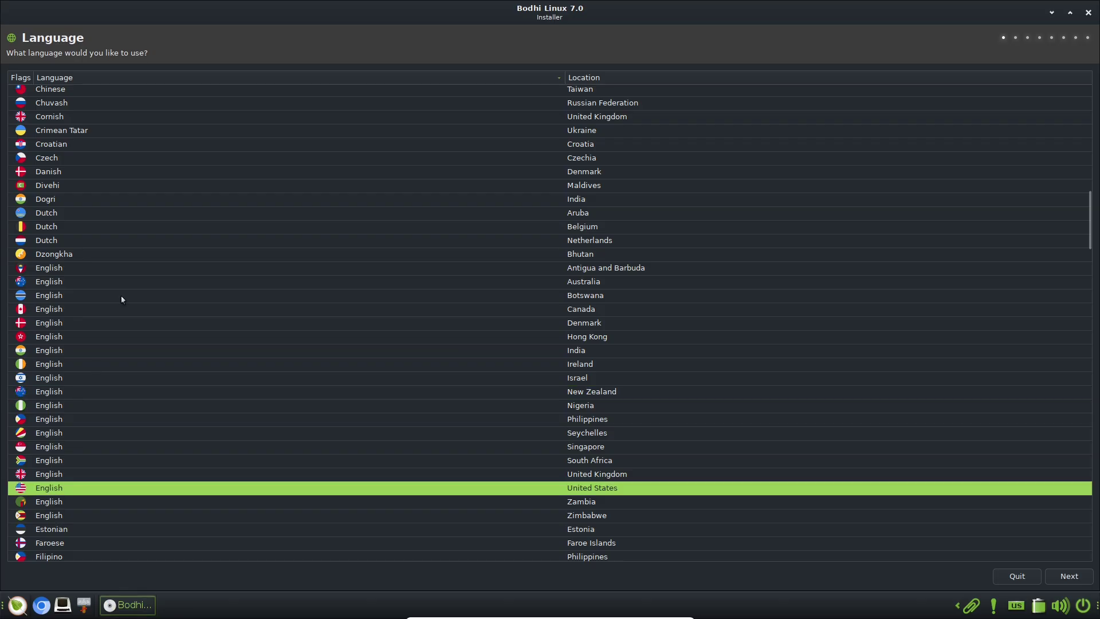
click(154, 93)
click(67, 491)
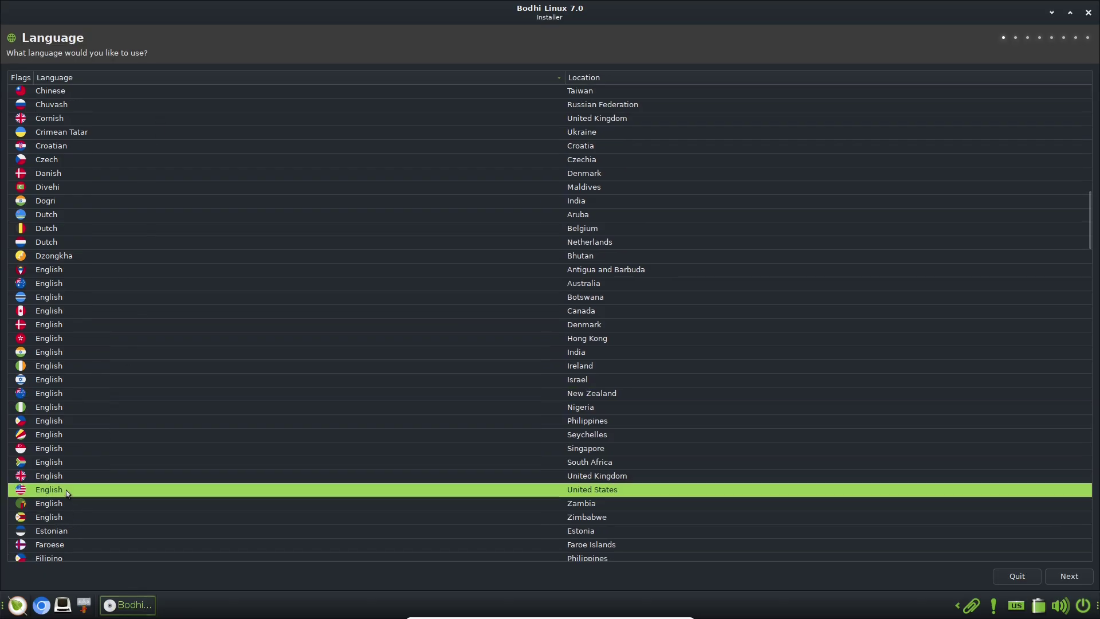
Set the timezone to America/Los Angeles and keep the English (US) keyboard layout
click(1069, 576)
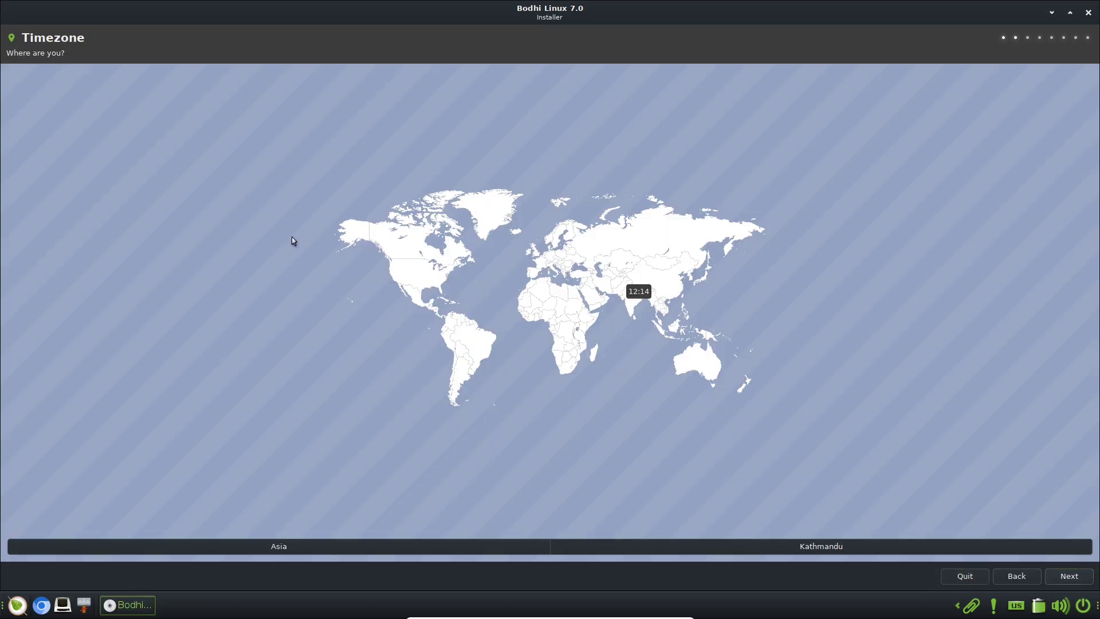
click(413, 283)
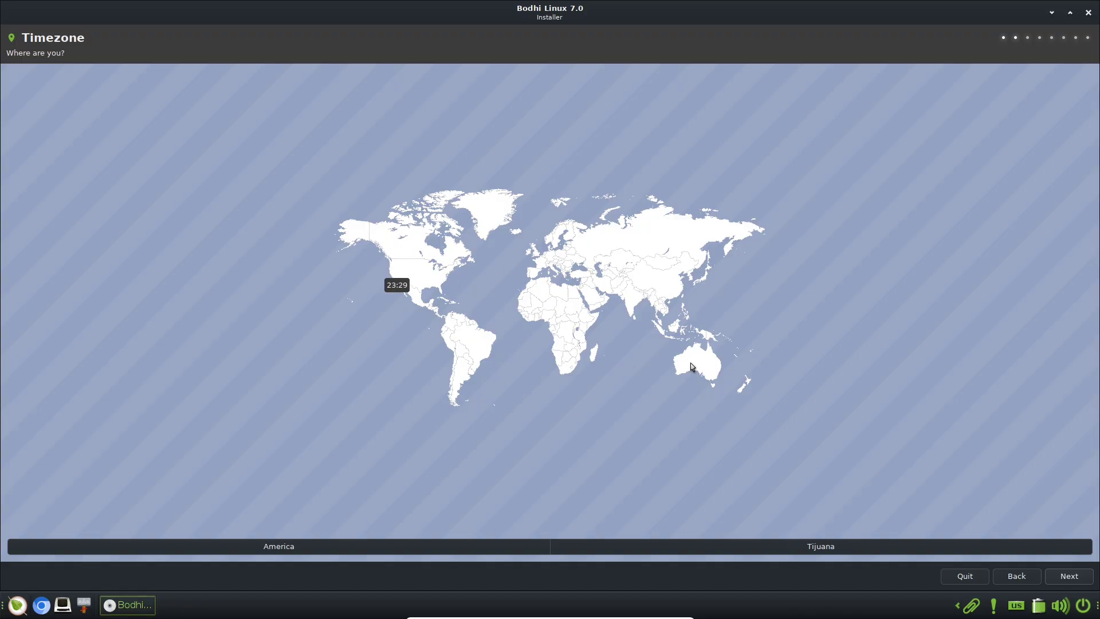
click(396, 286)
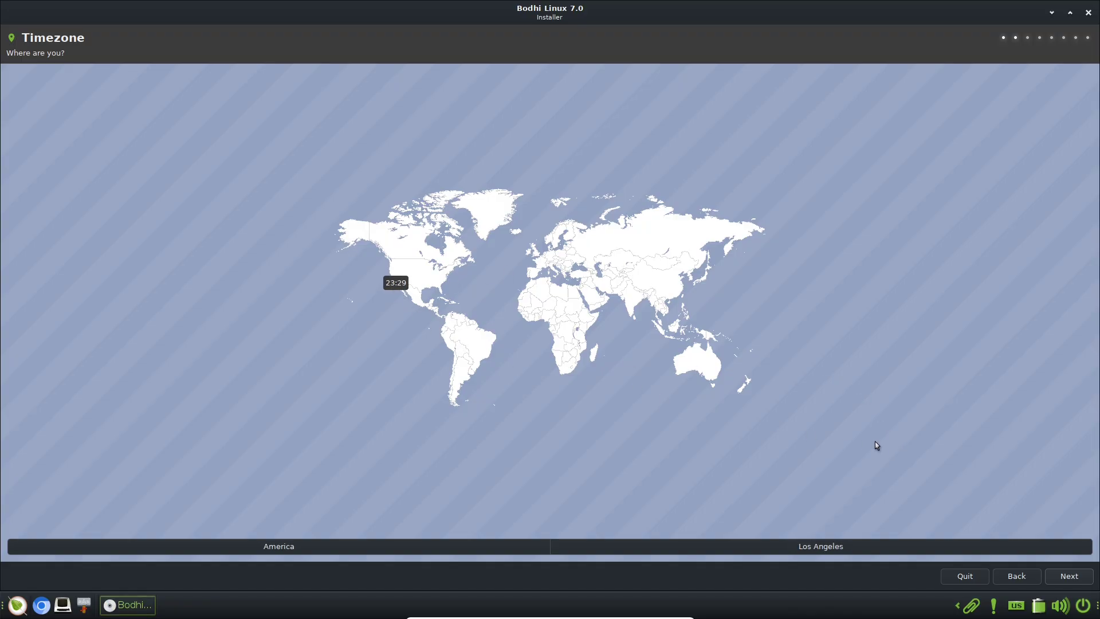
click(1059, 574)
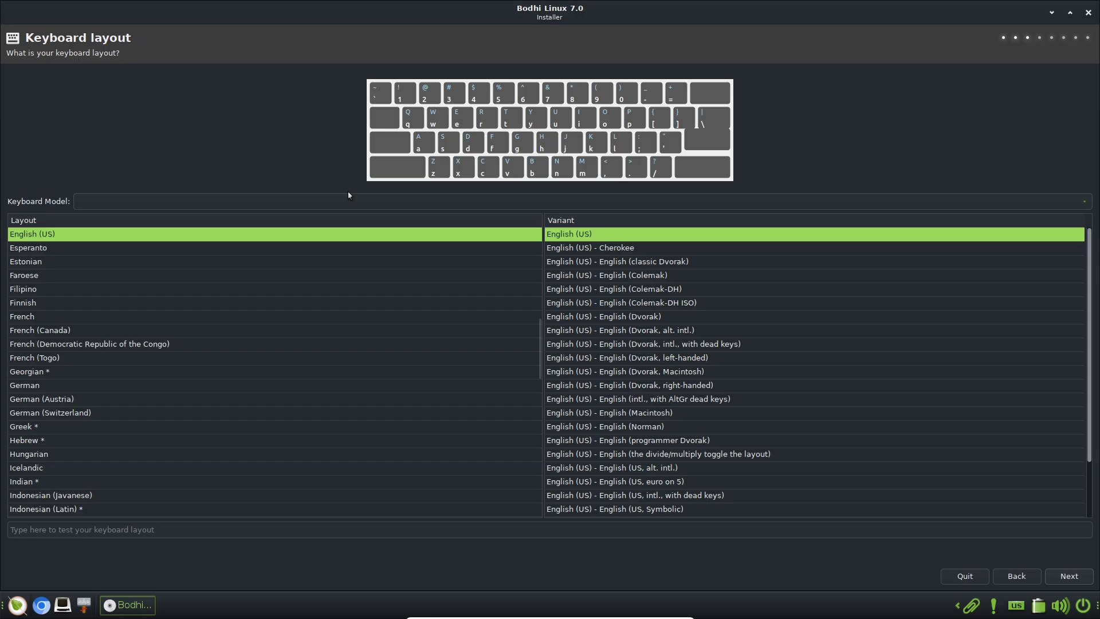
click(348, 199)
click(36, 102)
click(1070, 576)
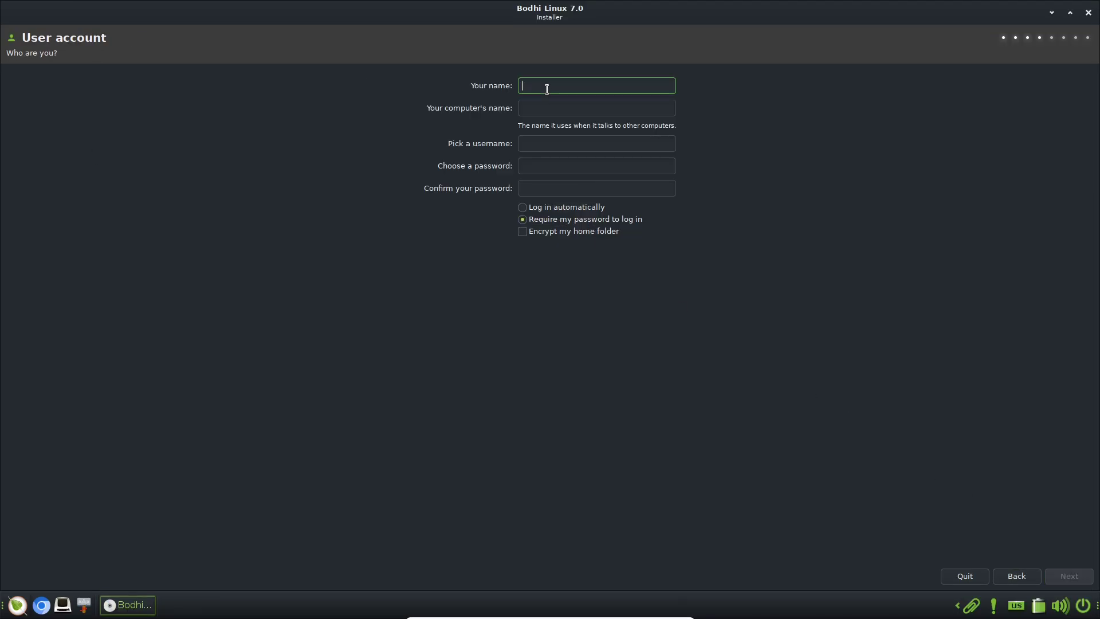
Enter the user and computer names, set and confirm the account password, and enable automatic login
text(runboxing)
click(549, 104)
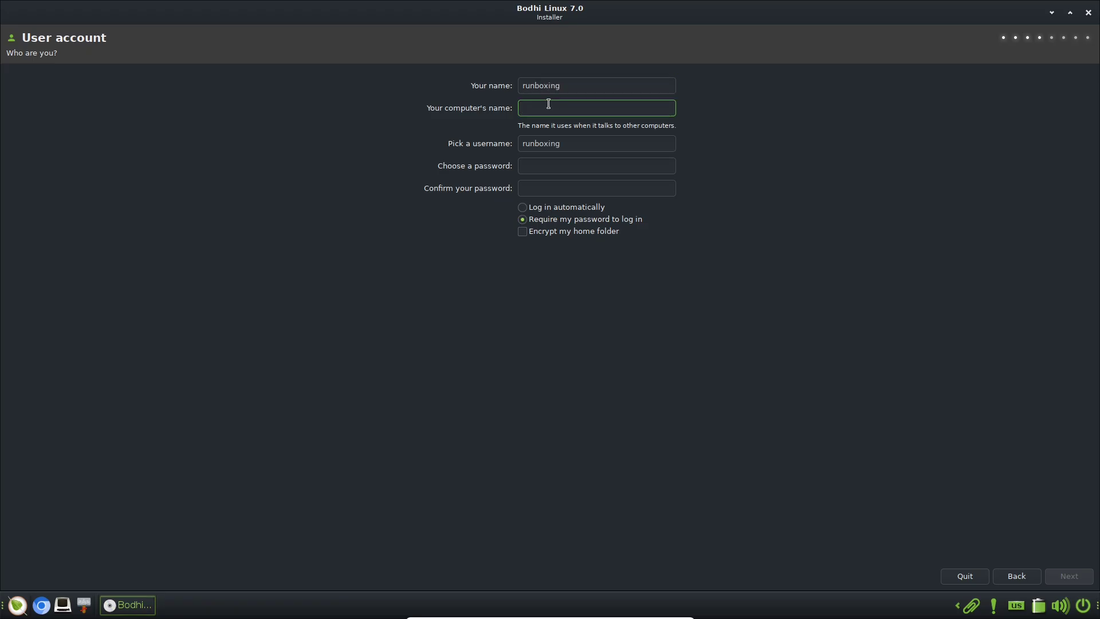
text(1)
click(555, 161)
double_click(558, 109)
text(runboxing)
click(542, 165)
text(12345)
click(547, 187)
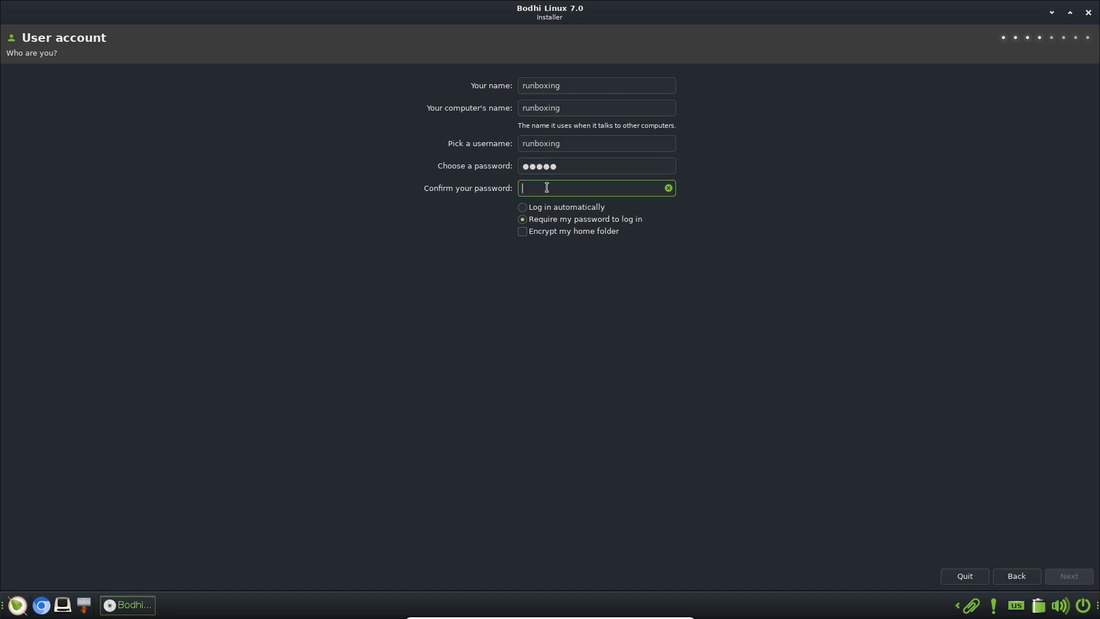
text(12345)
click(541, 207)
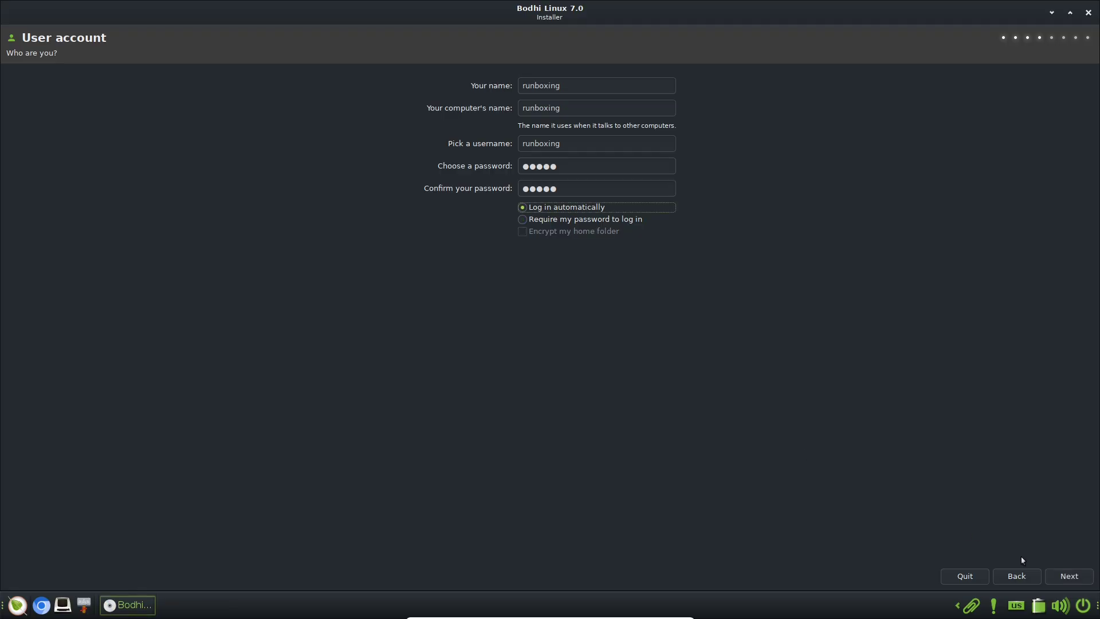
click(1059, 577)
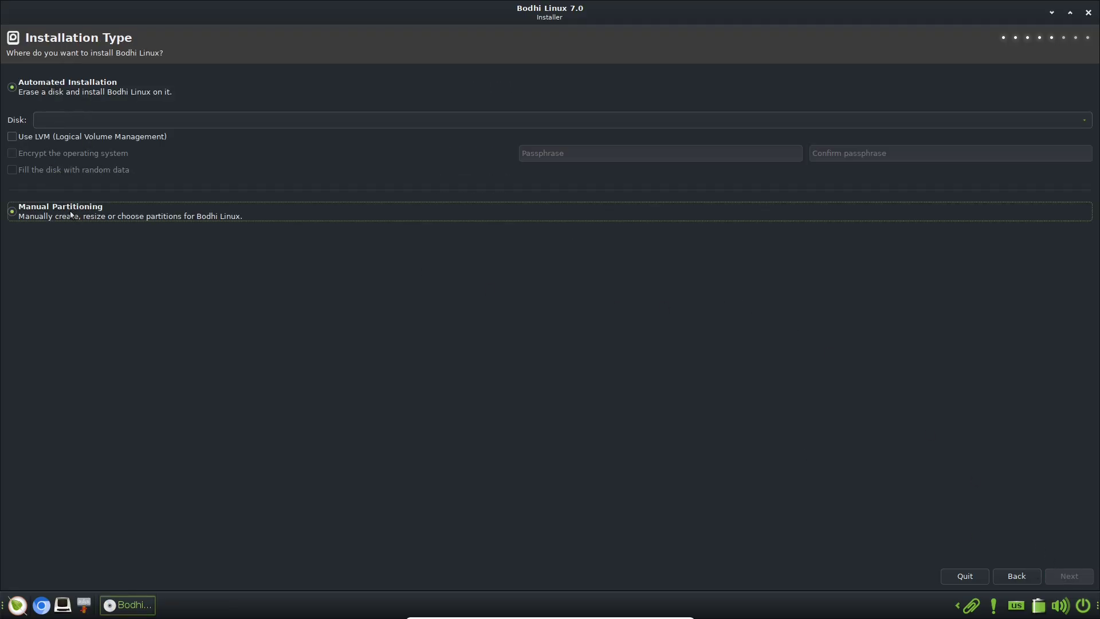
Choose Automated Installation on the 68 GB VBOX HARDDISK and continue
click(88, 83)
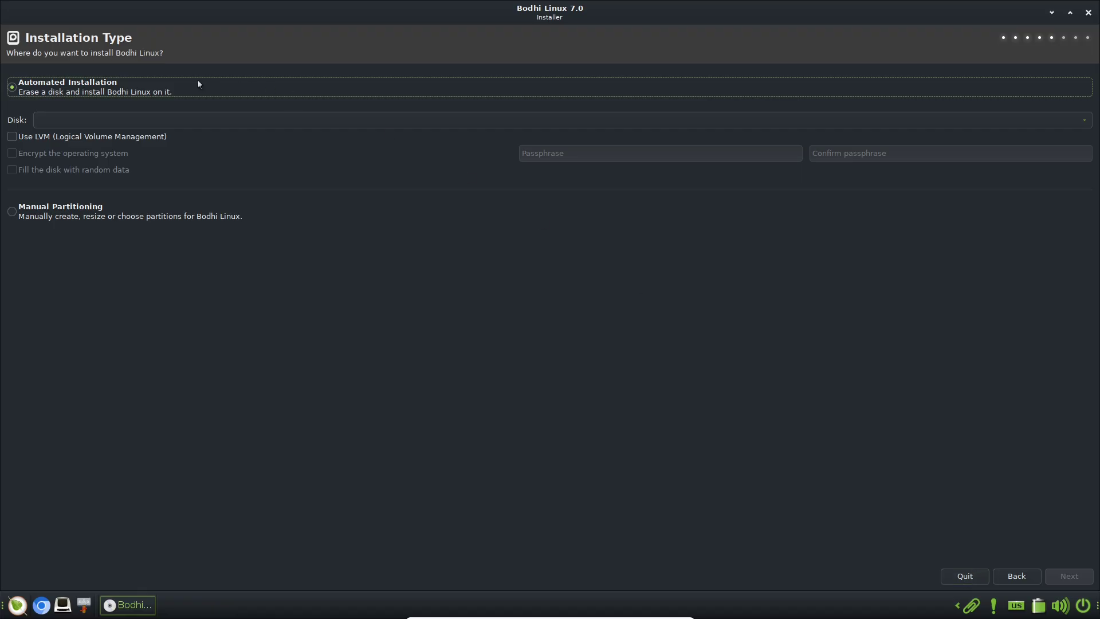
click(109, 118)
click(112, 116)
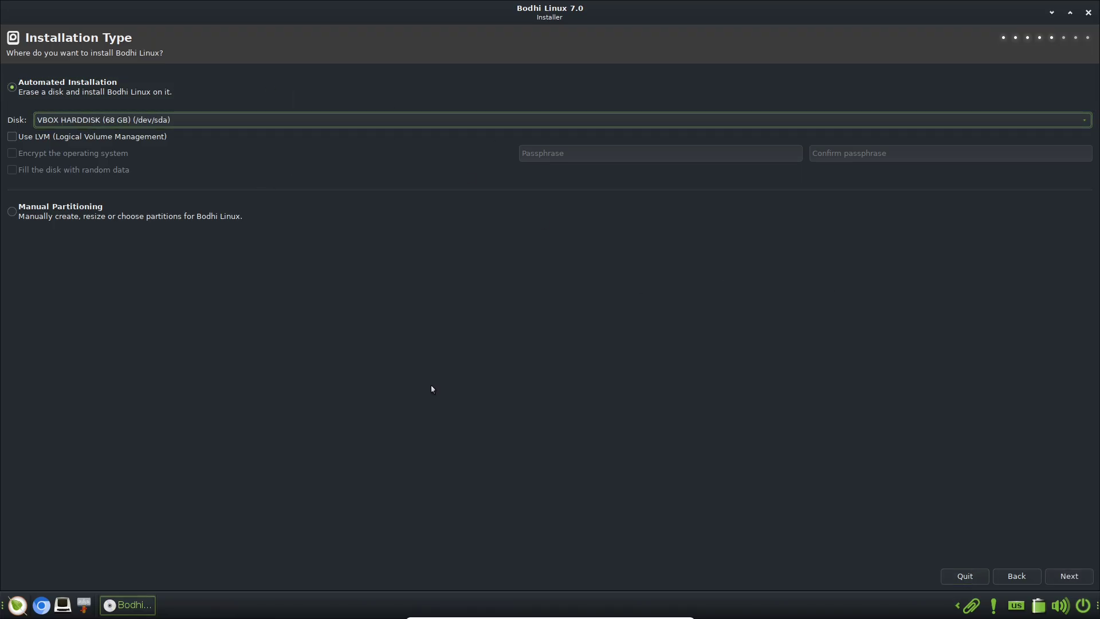
click(1073, 576)
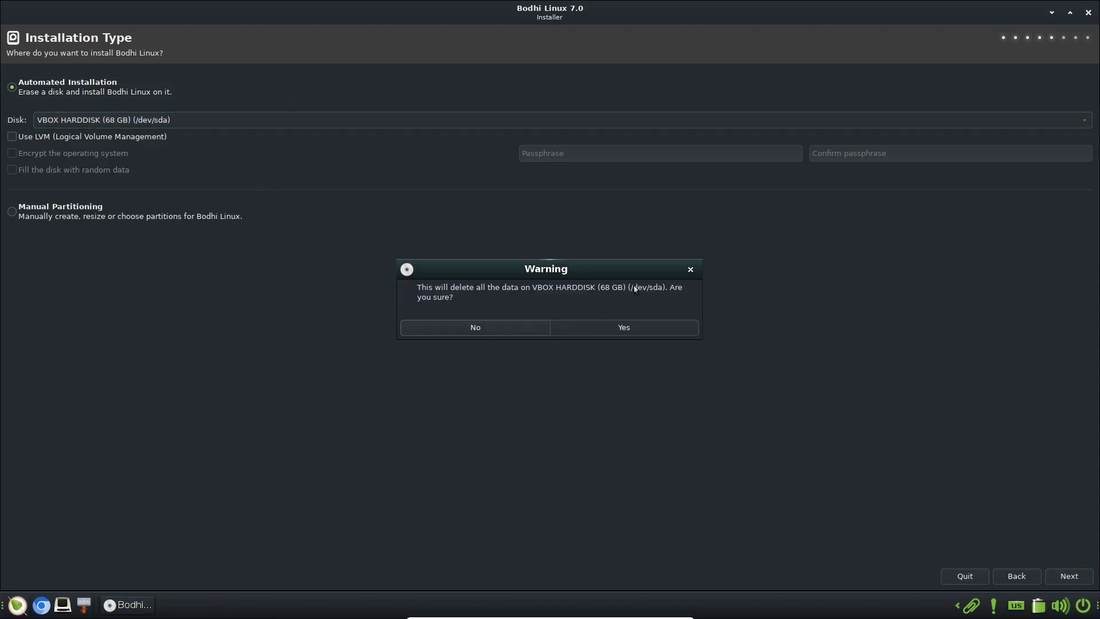
Decline erasing the disk and confirm quitting the installer
click(531, 337)
click(1089, 13)
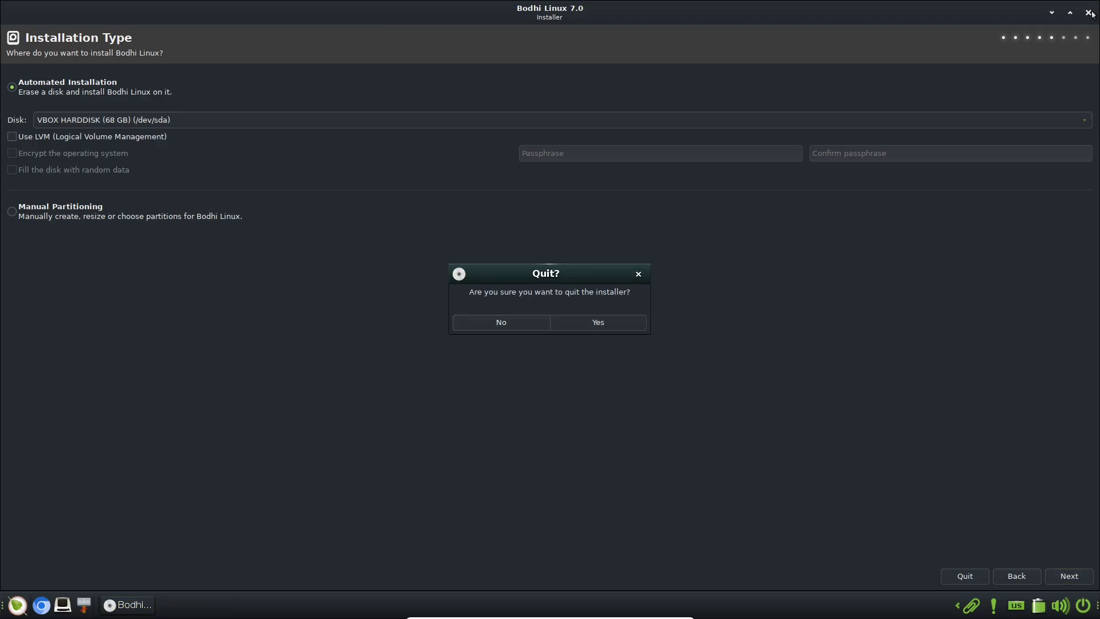
click(613, 323)
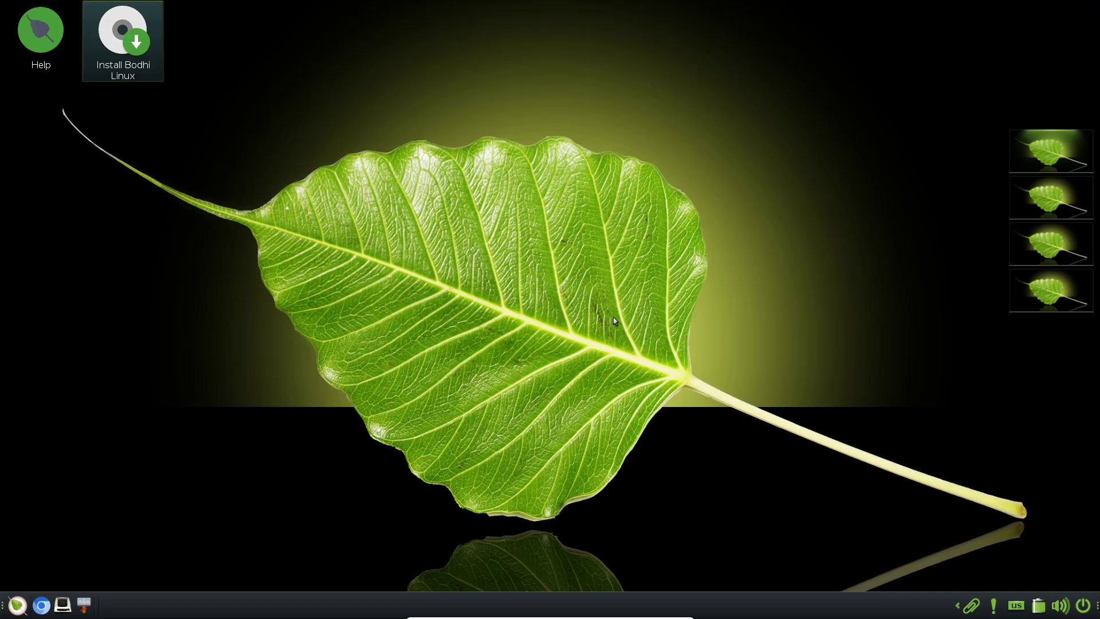
Launch Synaptic Package Manager from the Settings Panel's System tab
click(17, 605)
mouse_move(86, 453)
mouse_move(195, 454)
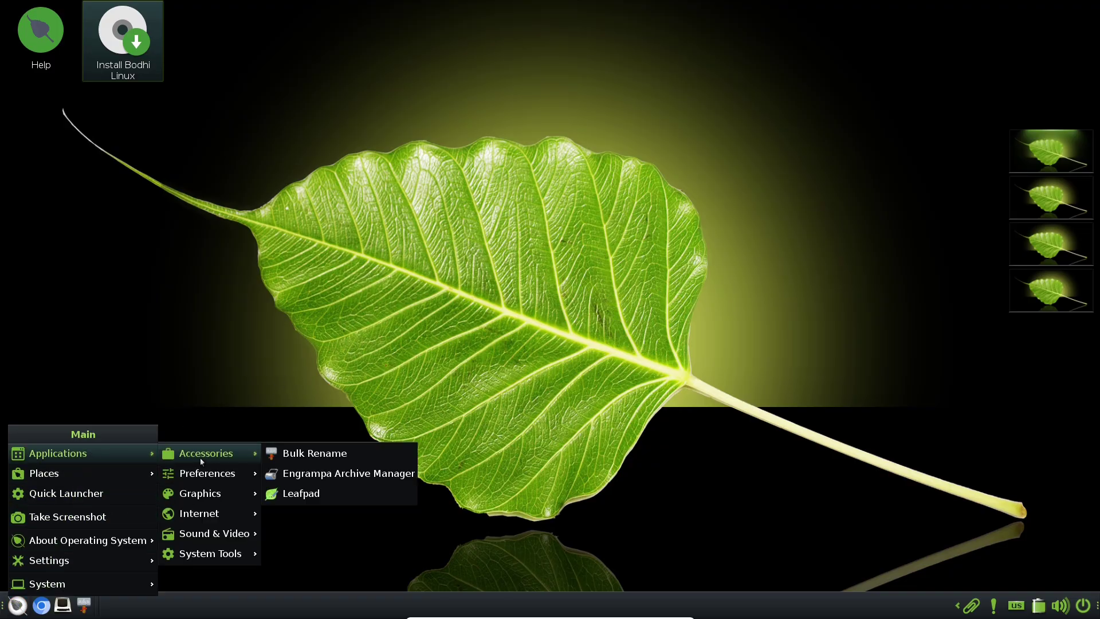
right_click(279, 182)
click(313, 315)
click(312, 315)
mouse_move(370, 453)
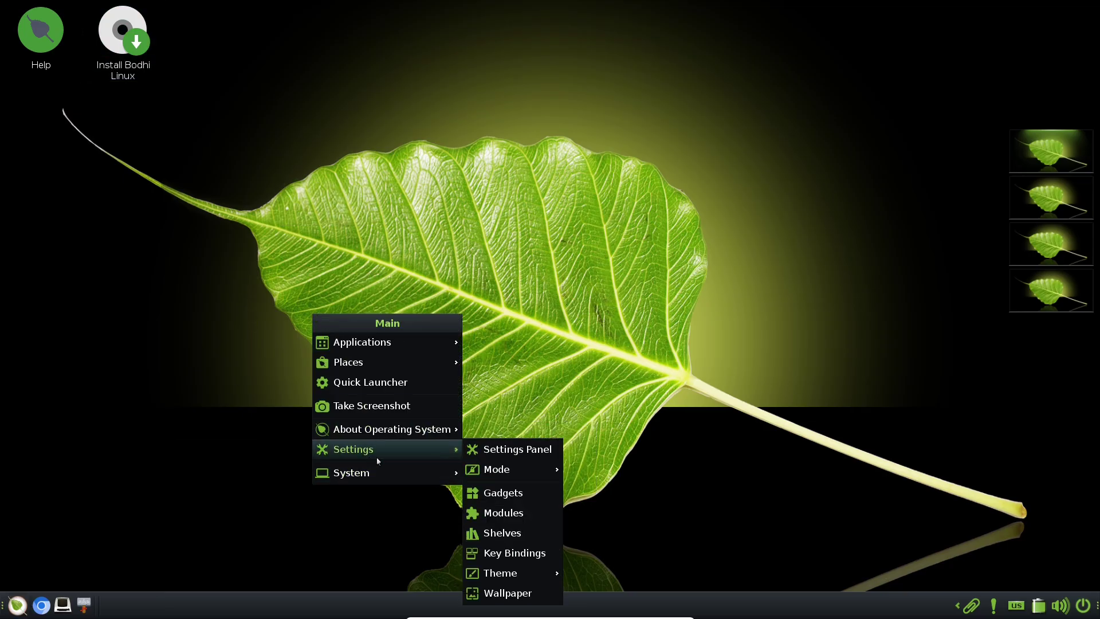
click(517, 449)
click(923, 69)
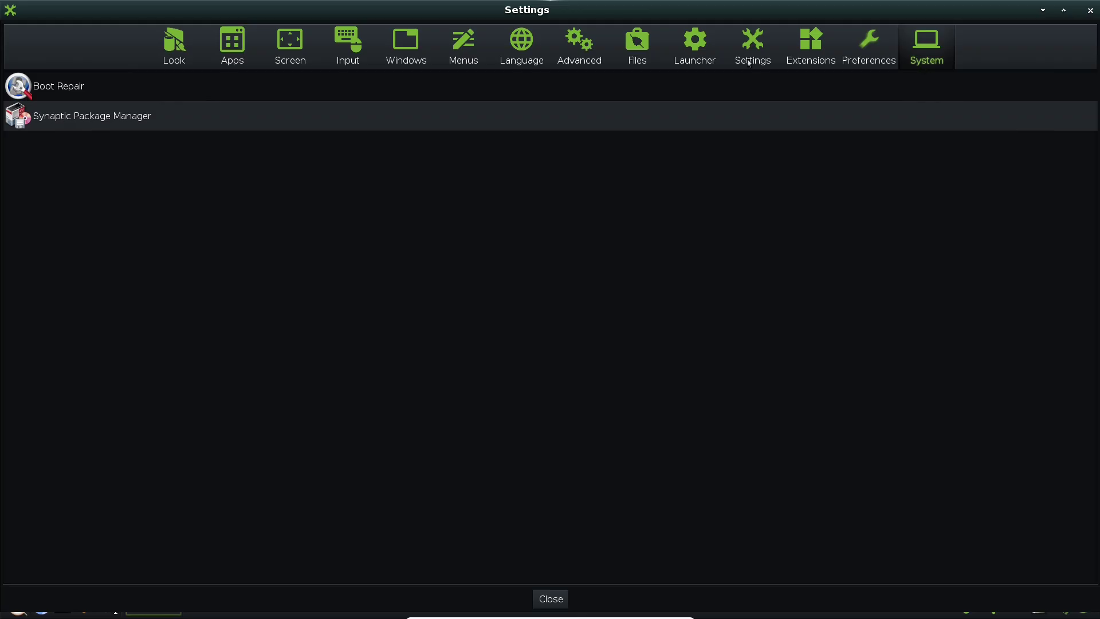
click(228, 115)
click(580, 250)
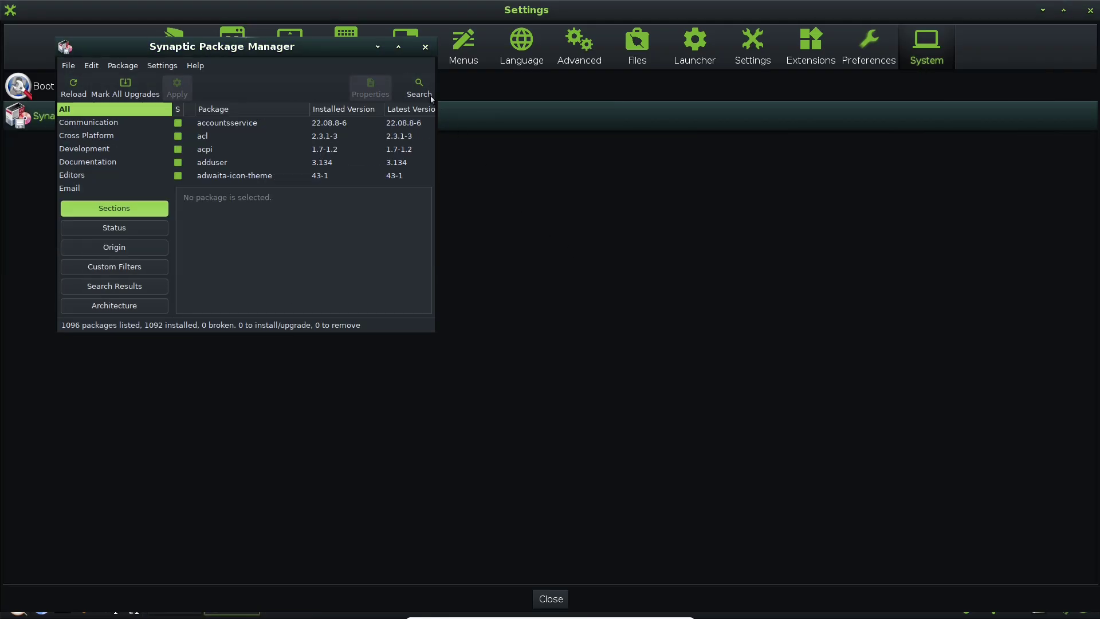
Maximize Synaptic, view its About box (version 0.91.3), and enlarge the package list pane
click(400, 47)
click(138, 28)
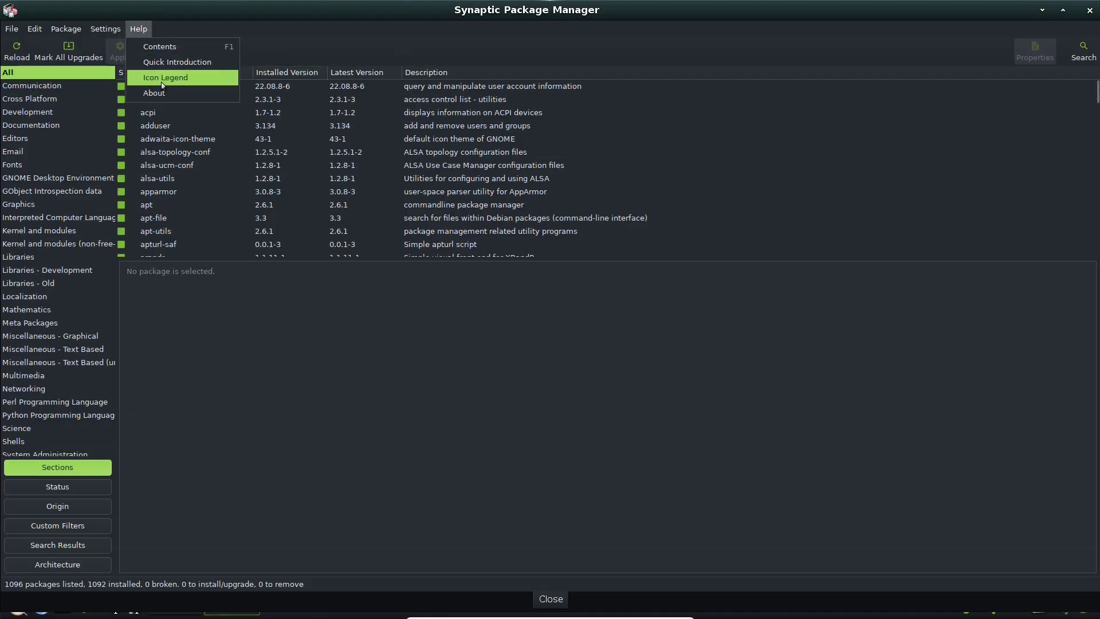
click(147, 94)
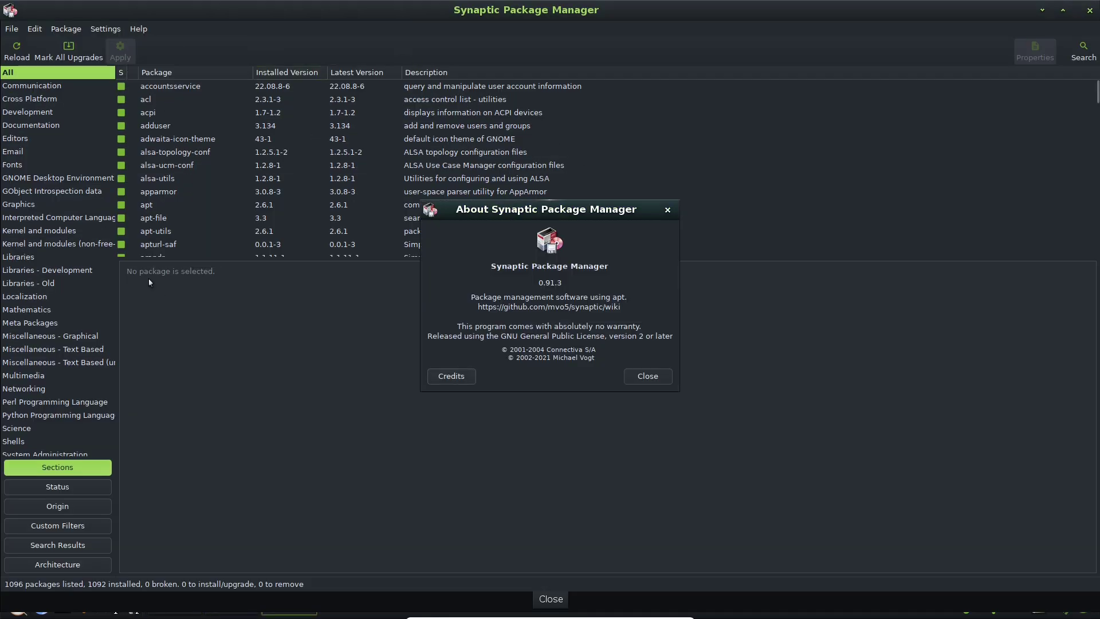
click(647, 376)
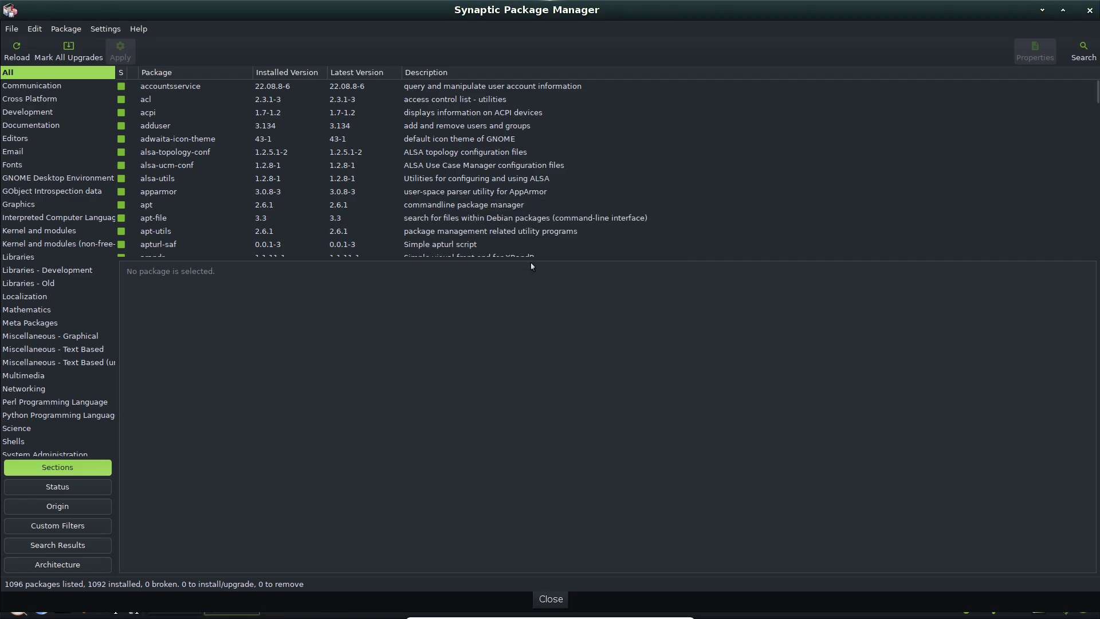
drag(528, 257, 539, 548)
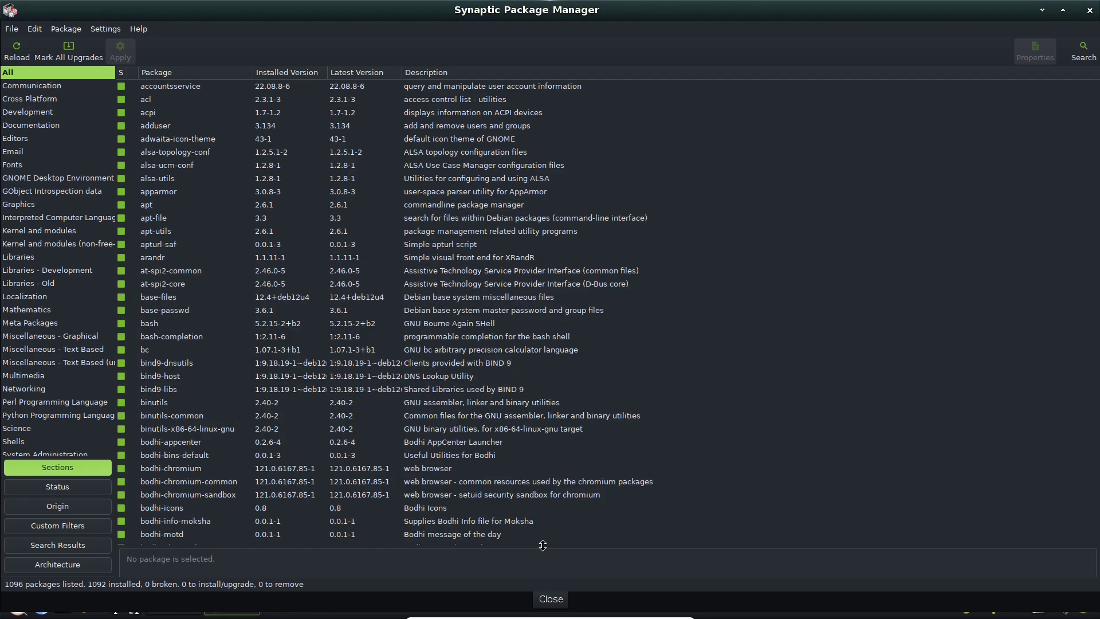
click(1096, 110)
drag(1096, 110, 1063, 38)
Close Synaptic and Settings, then open Module Settings from the main menu
click(1089, 11)
click(1091, 13)
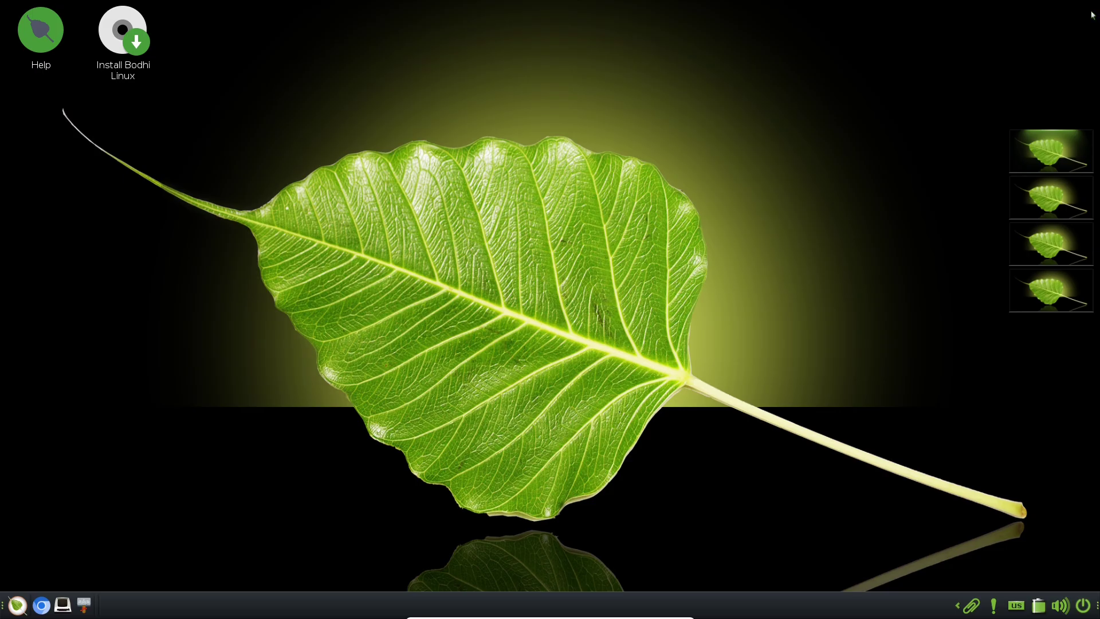
click(17, 605)
click(325, 86)
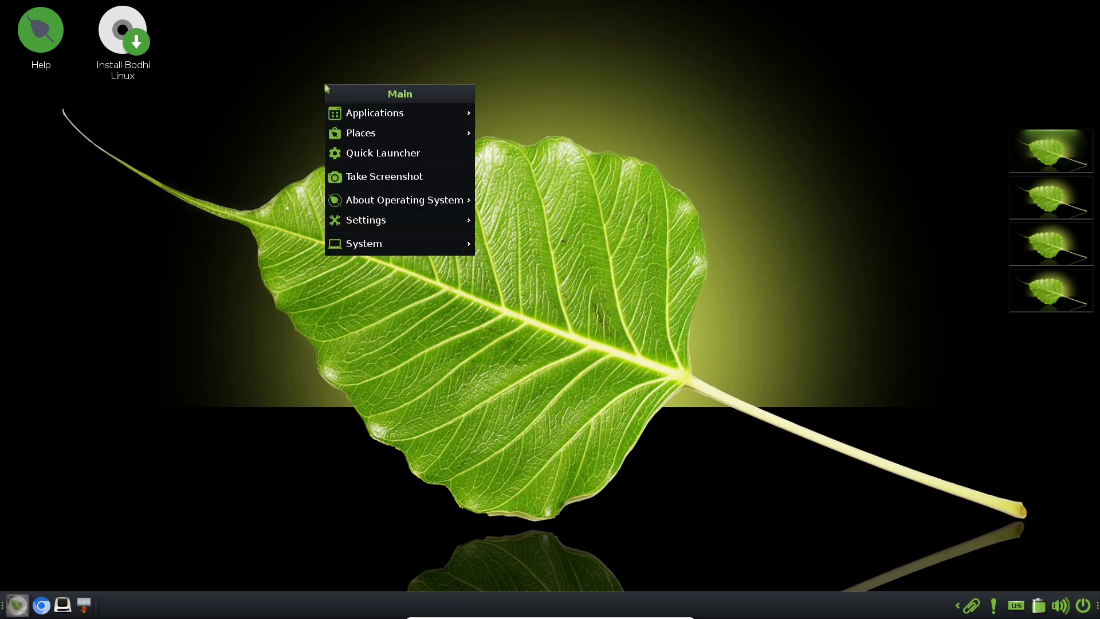
mouse_move(358, 239)
mouse_move(383, 222)
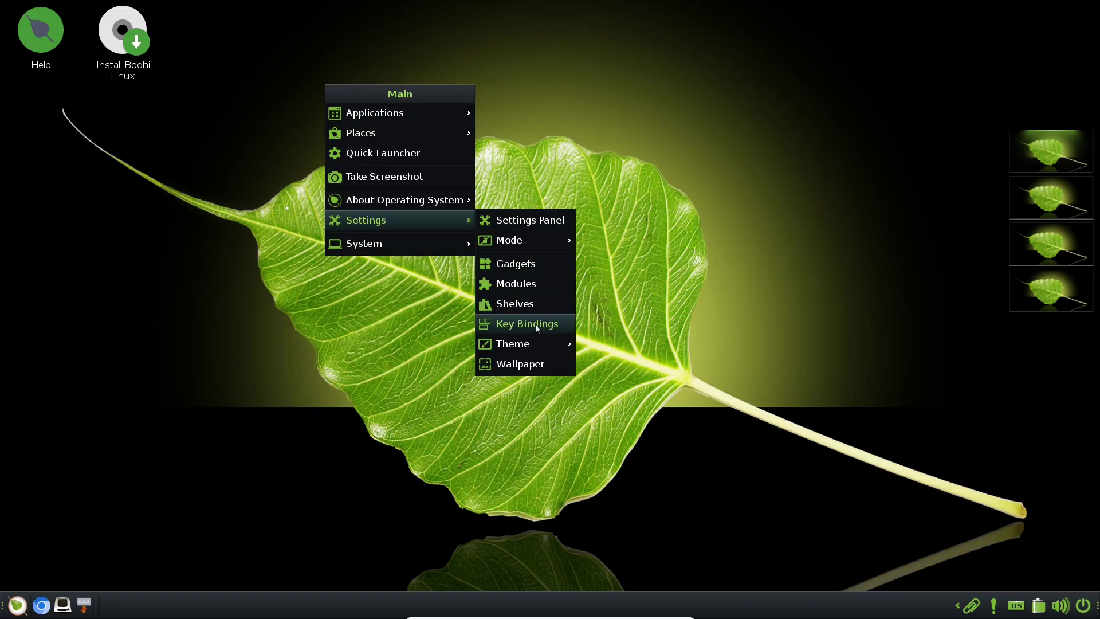
click(516, 283)
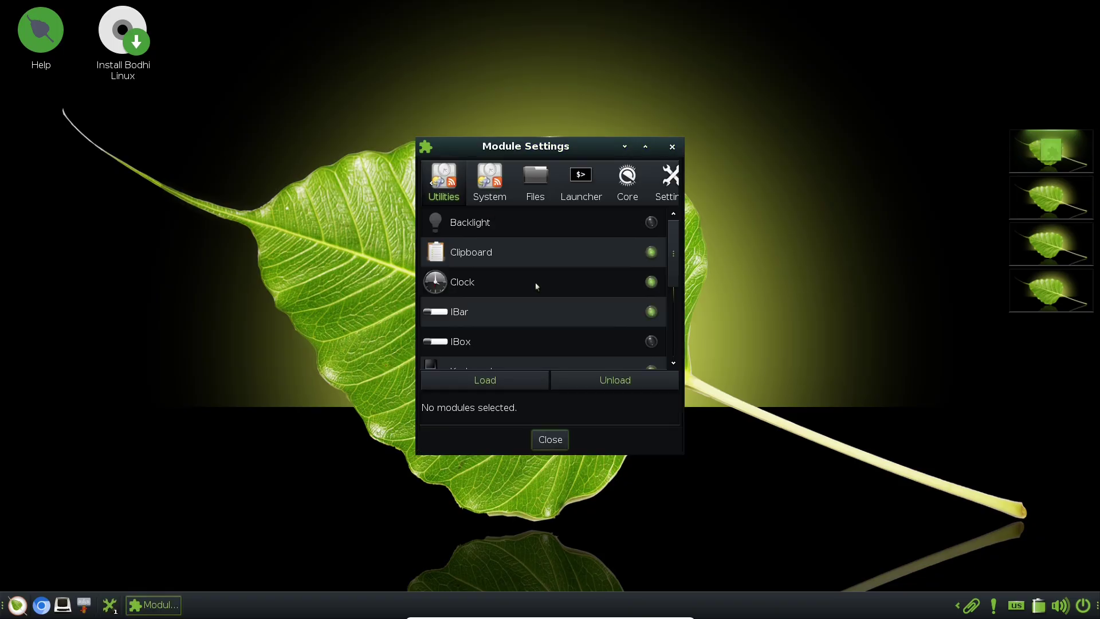
Scroll through the Utilities and Settings module lists, then close Module Settings
scroll(636, 269, down, 5)
scroll(636, 269, up, 5)
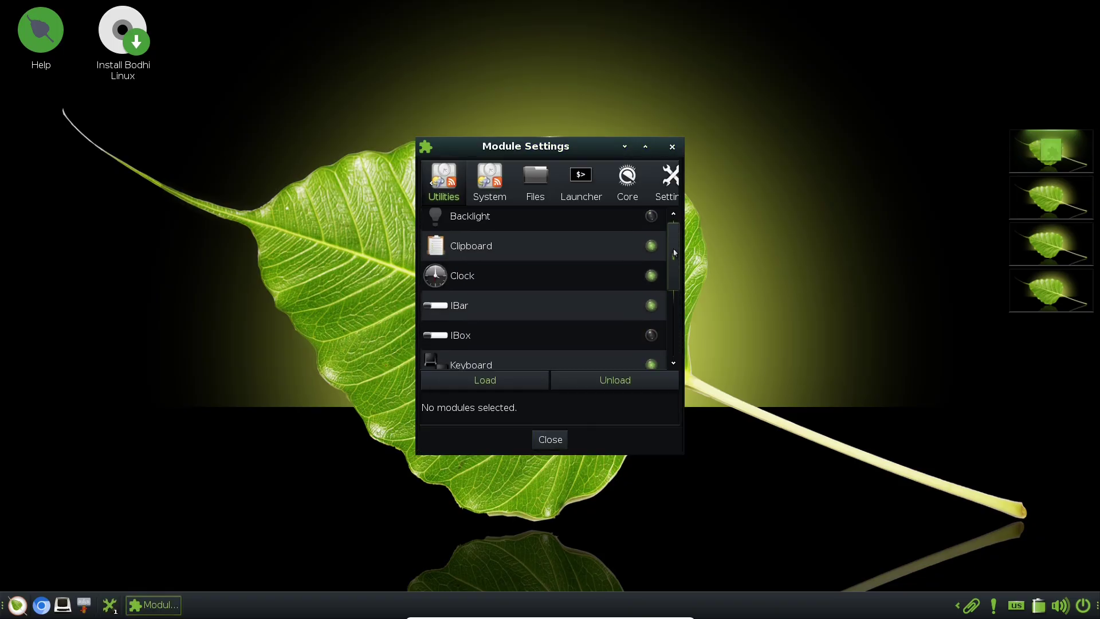
scroll(581, 188, down, 3)
scroll(581, 187, up, 3)
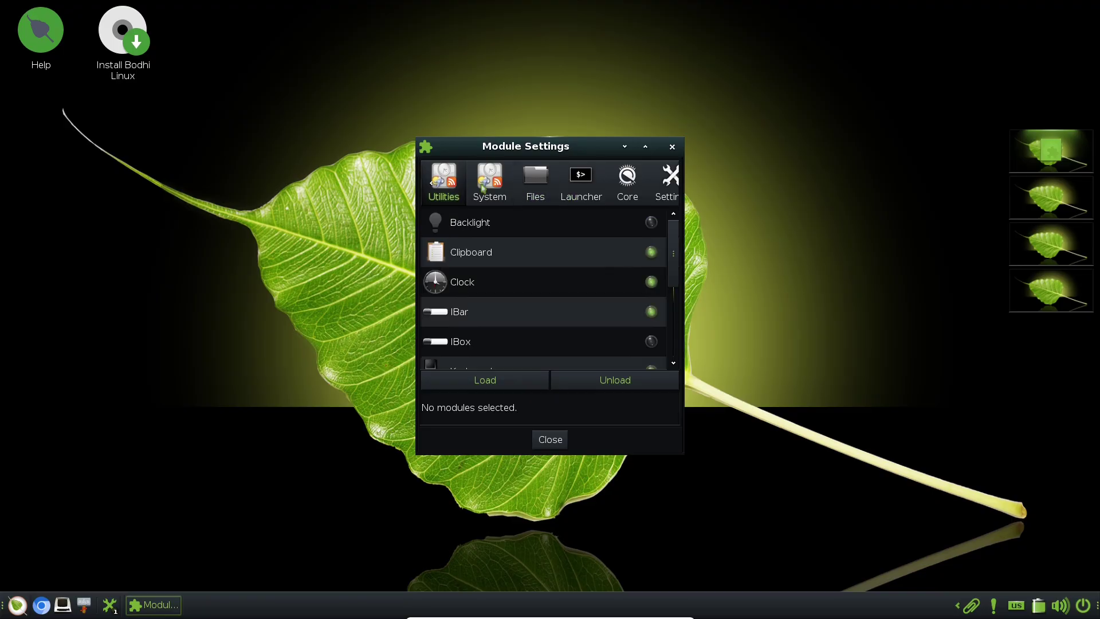
scroll(583, 187, down, 1)
scroll(583, 187, down, 4)
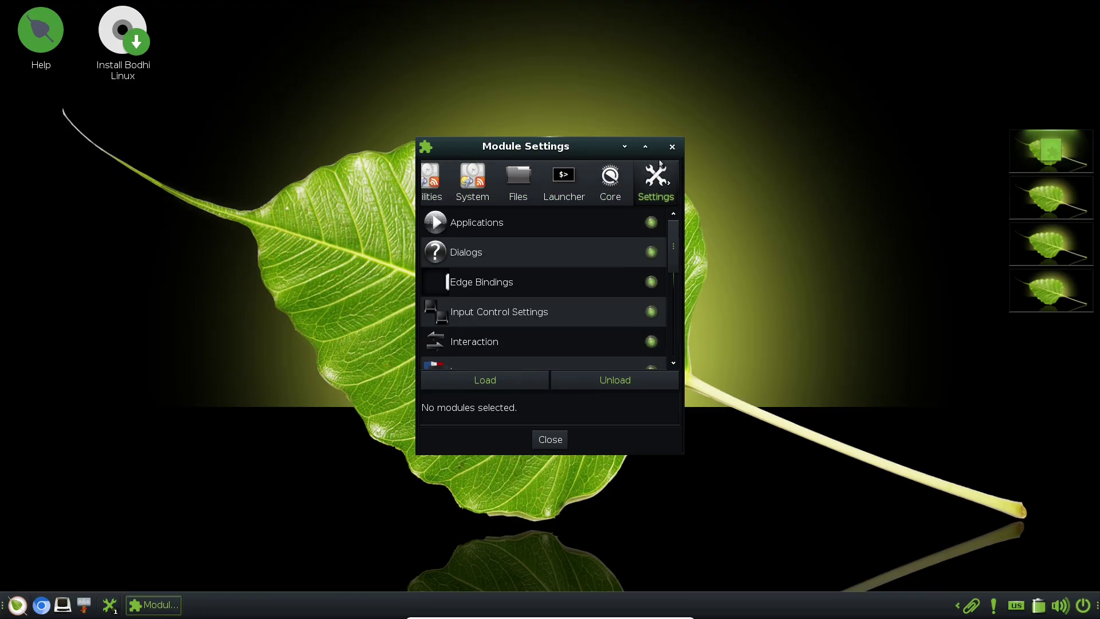
key(Escape)
click(560, 147)
mouse_move(615, 170)
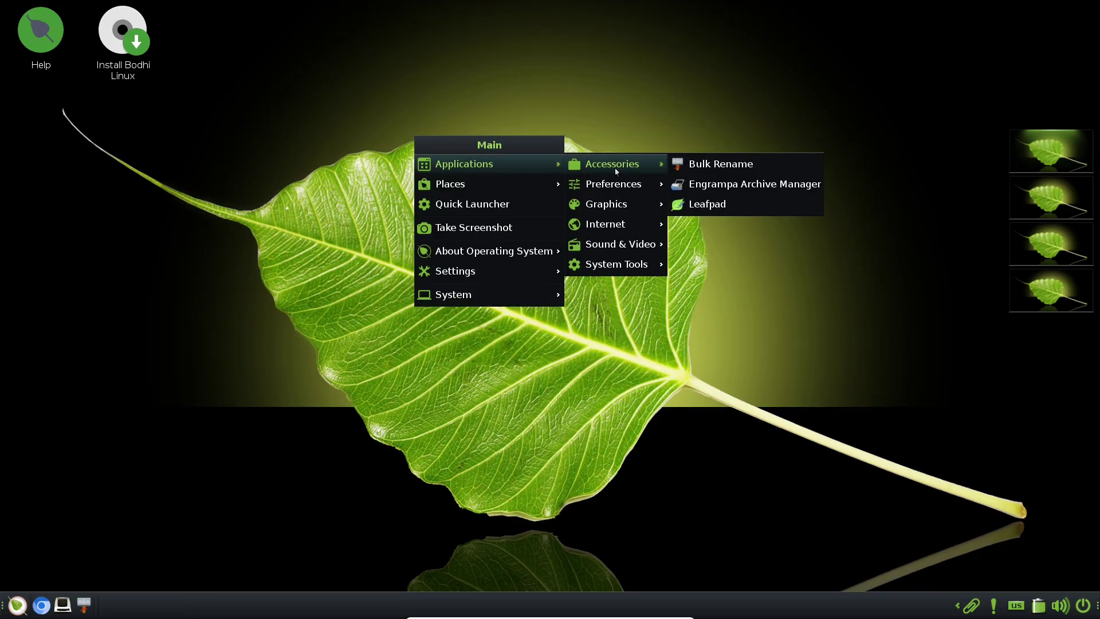
click(556, 204)
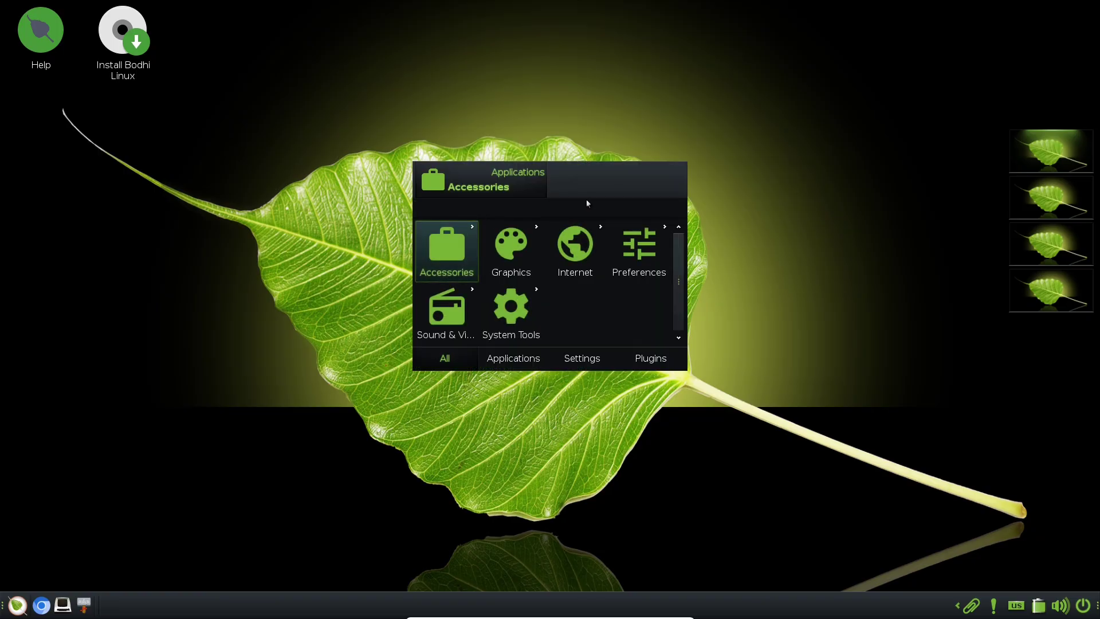
click(467, 247)
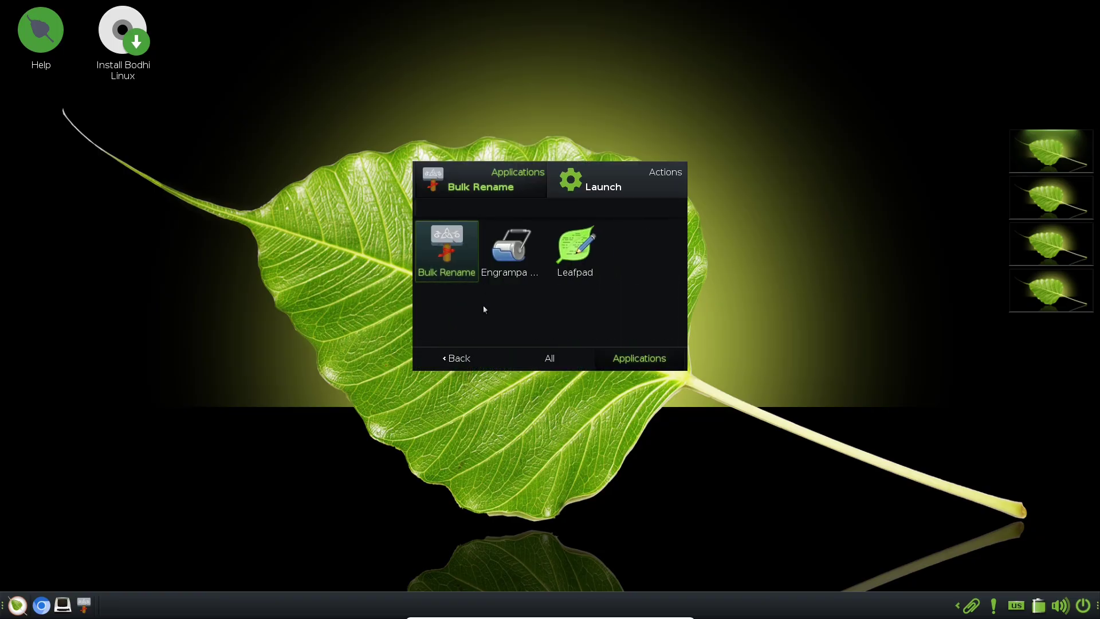
click(533, 359)
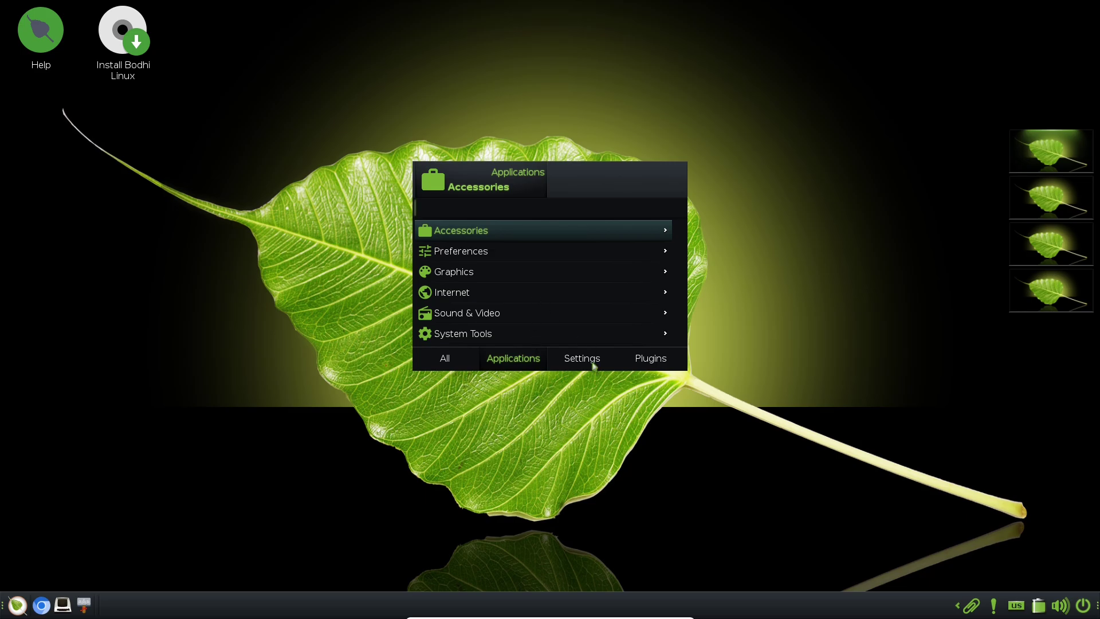
click(593, 366)
click(648, 361)
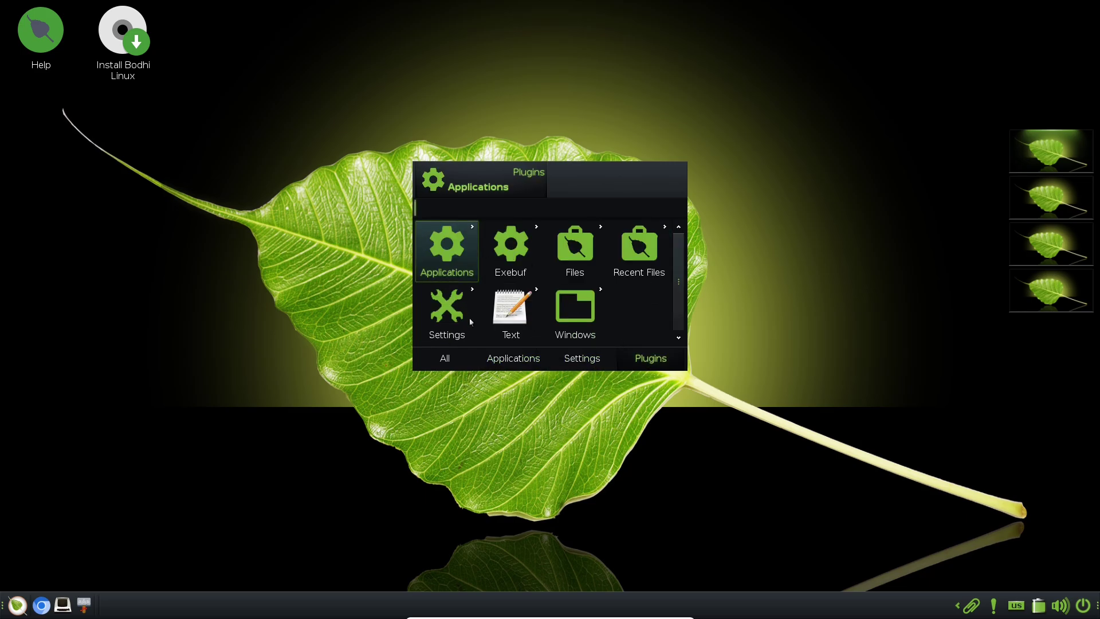
click(466, 264)
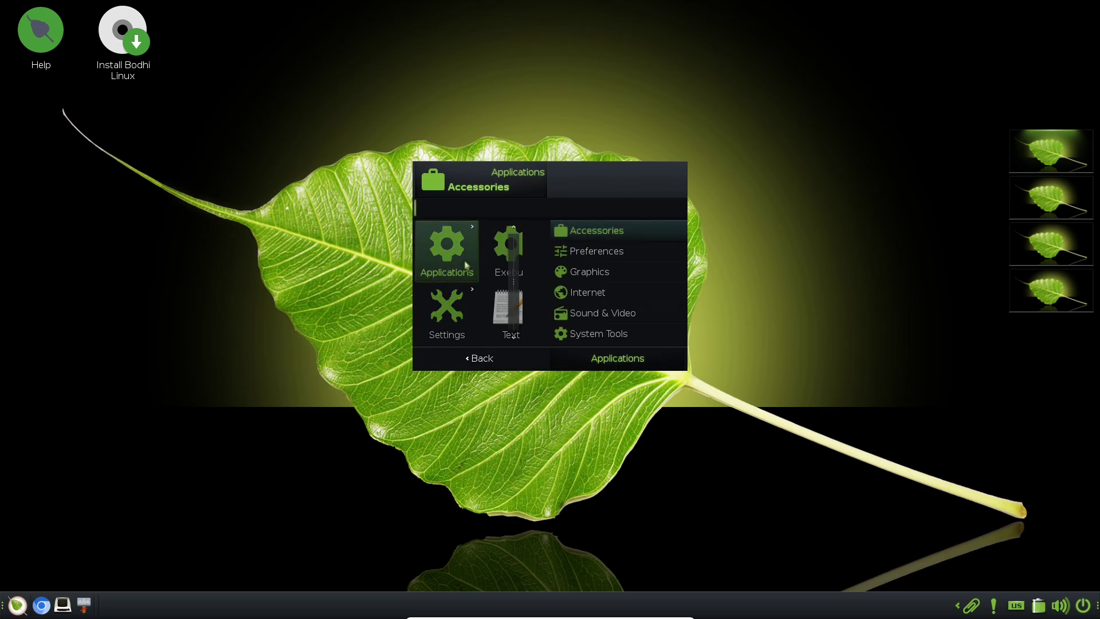
click(605, 256)
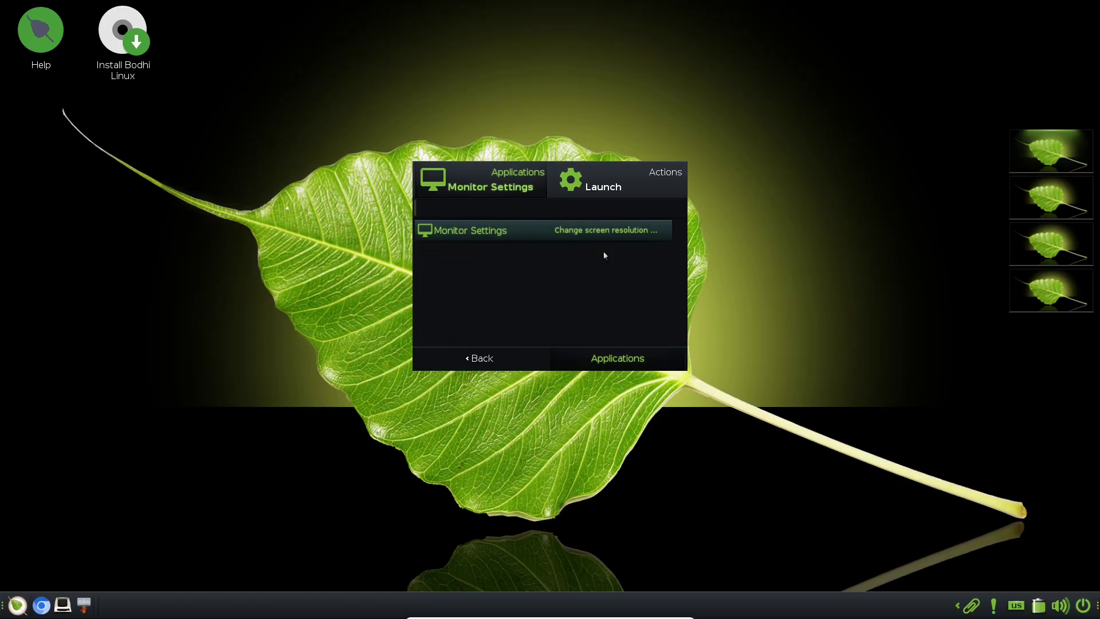
click(665, 178)
click(844, 259)
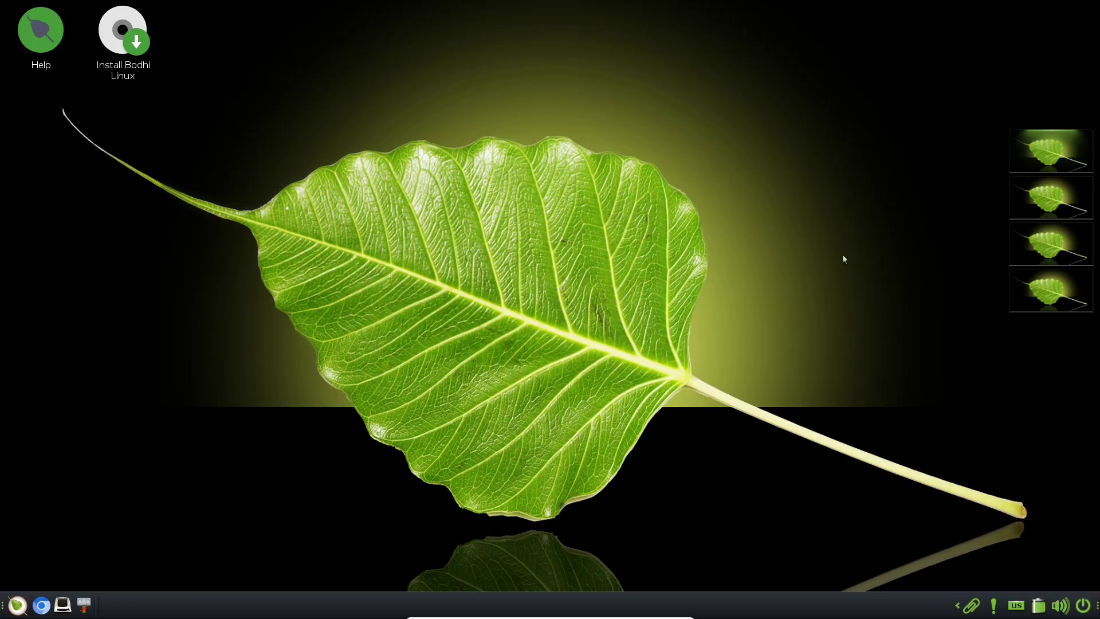
Open the Settings panel and open then close the Startup splash settings
click(572, 173)
mouse_move(626, 309)
click(762, 314)
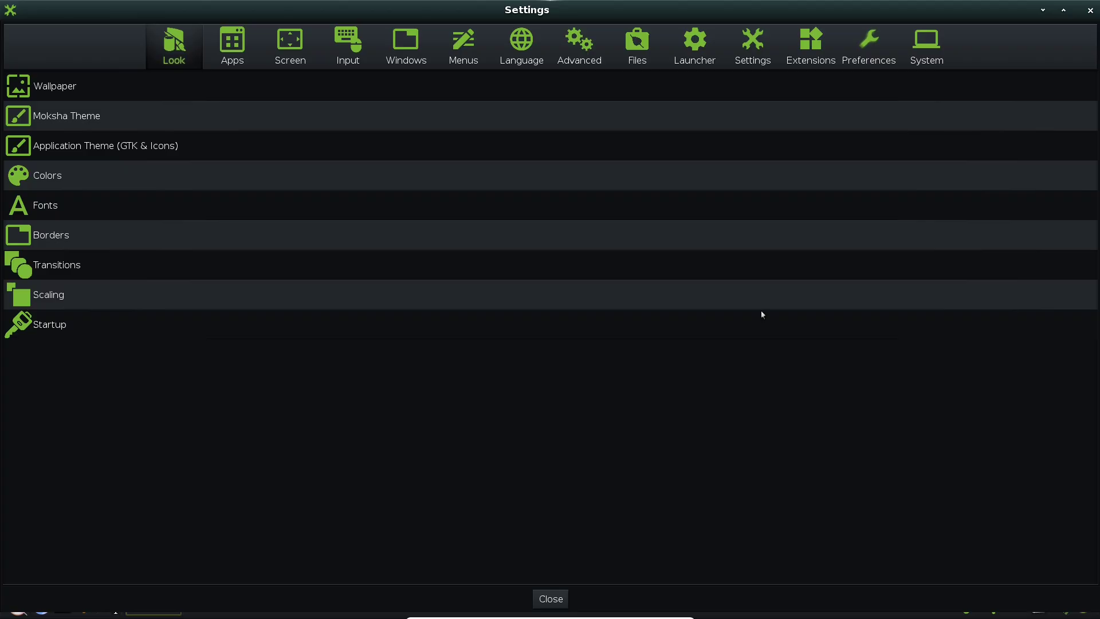
click(63, 324)
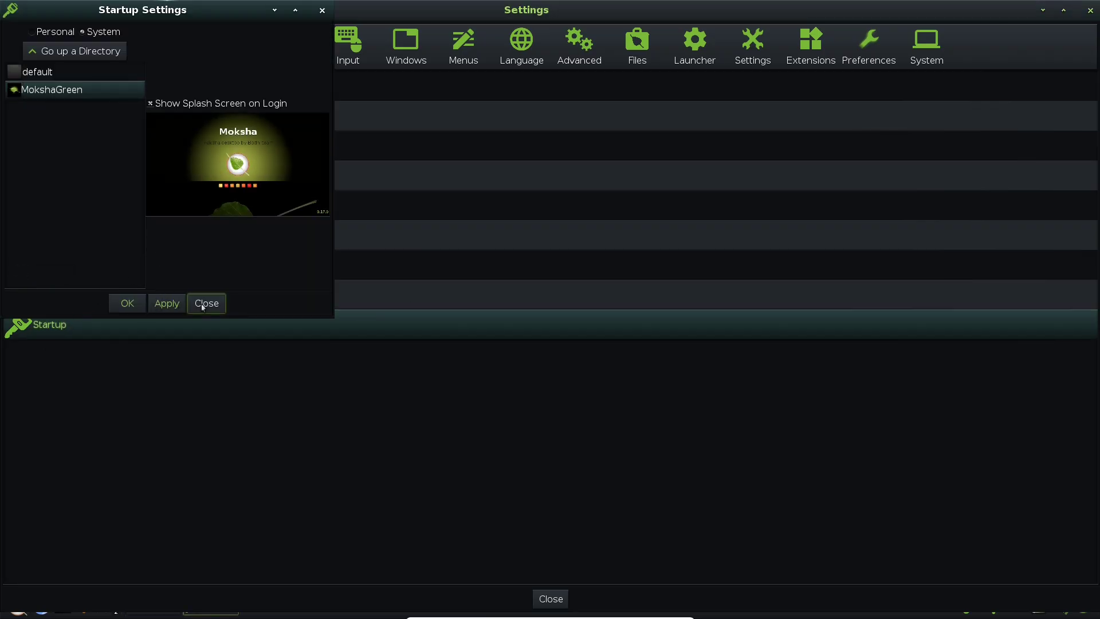
click(205, 303)
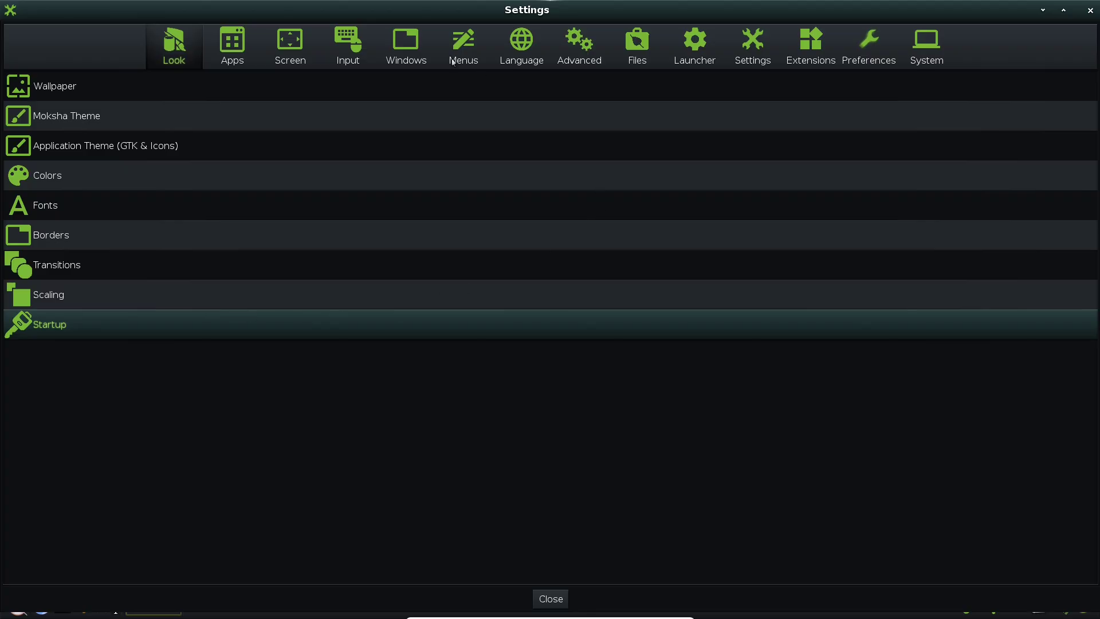
Browse the Apps, Screen, Input, Windows and Menus tabs, viewing Menu Settings' applications page
click(236, 49)
click(292, 56)
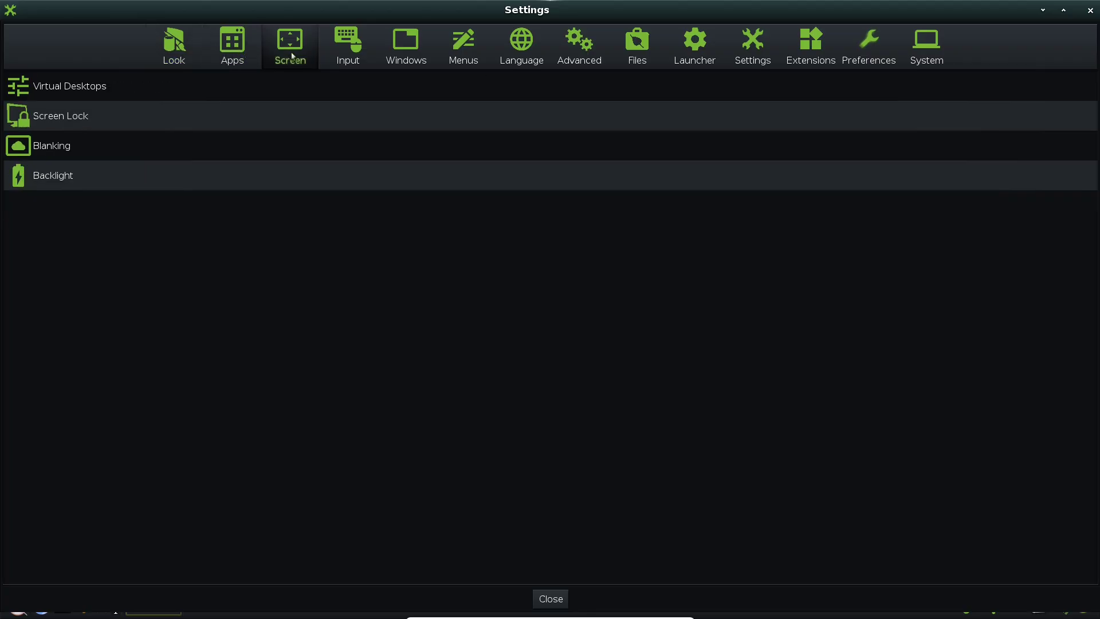
click(354, 67)
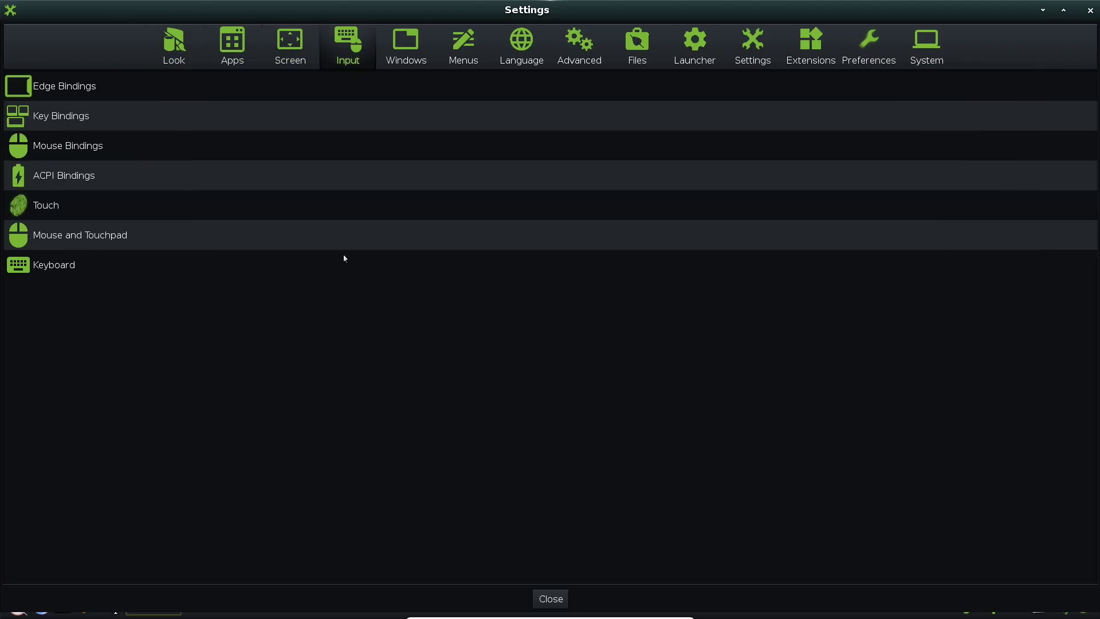
click(427, 64)
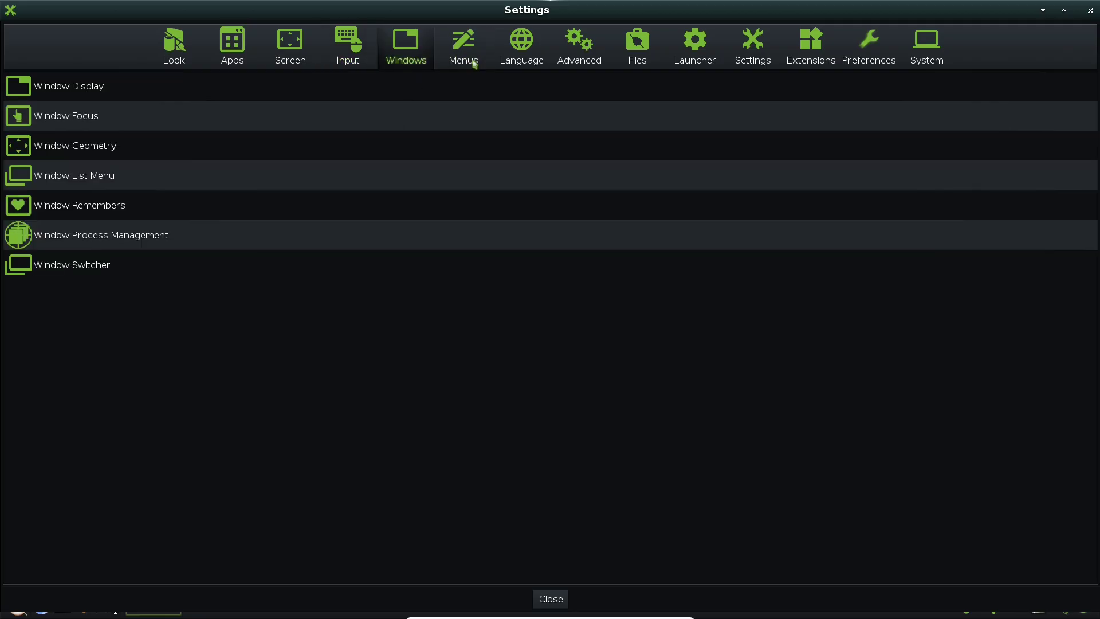
click(474, 64)
click(295, 93)
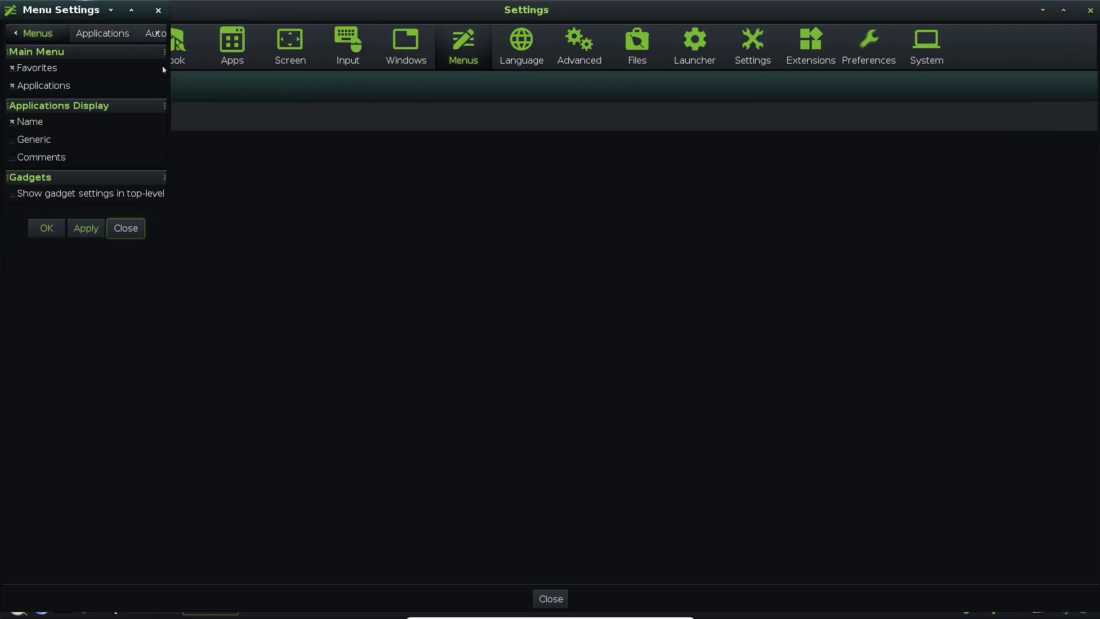
click(109, 36)
Close Menu Settings and review Performance settings (framerate, cache sizes, Edje cache) under Advanced
click(126, 228)
click(506, 53)
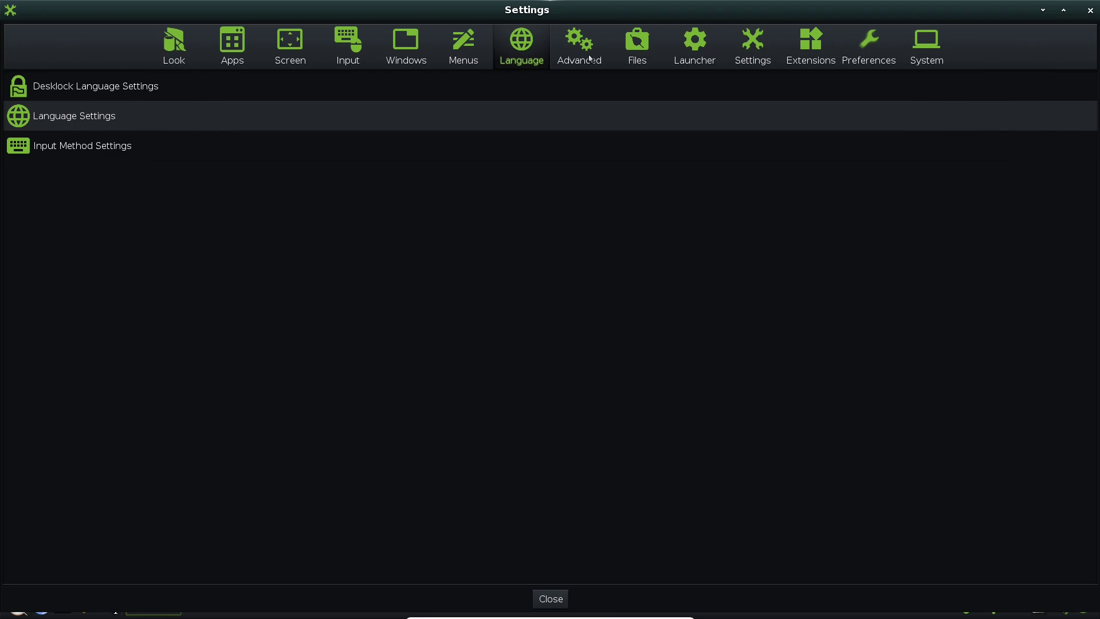
click(590, 59)
click(155, 148)
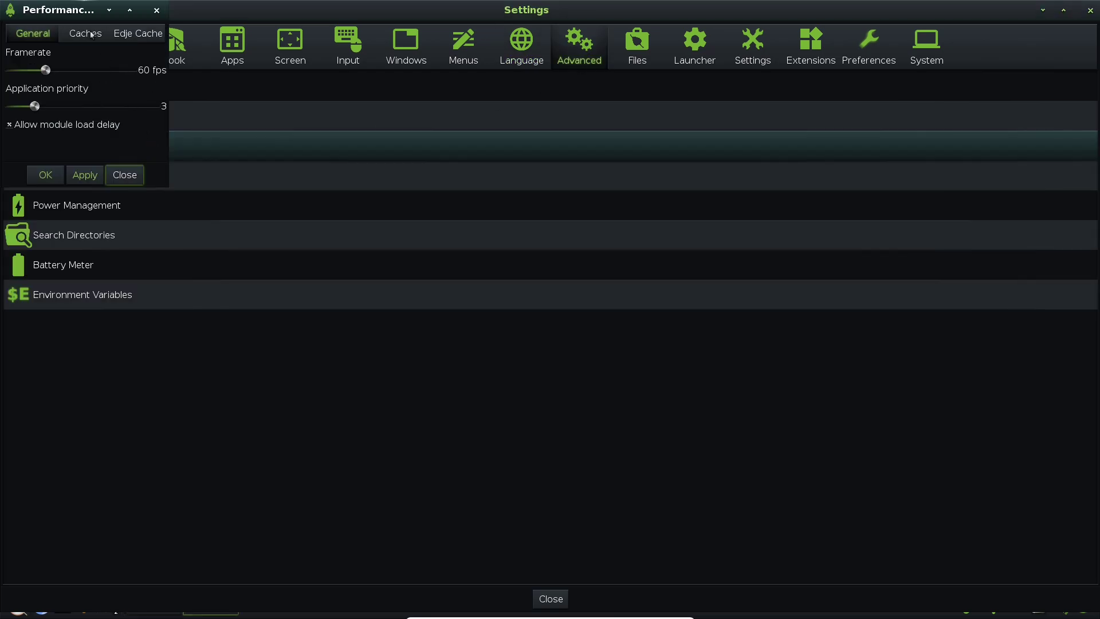
drag(385, 319, 544, 321)
click(434, 285)
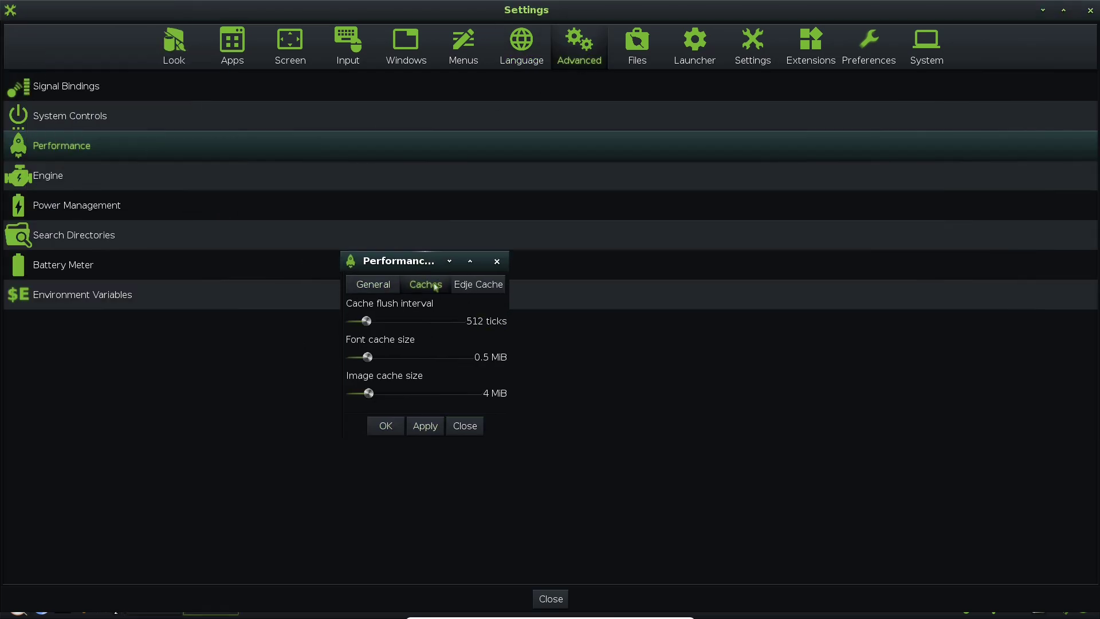
click(481, 285)
click(497, 262)
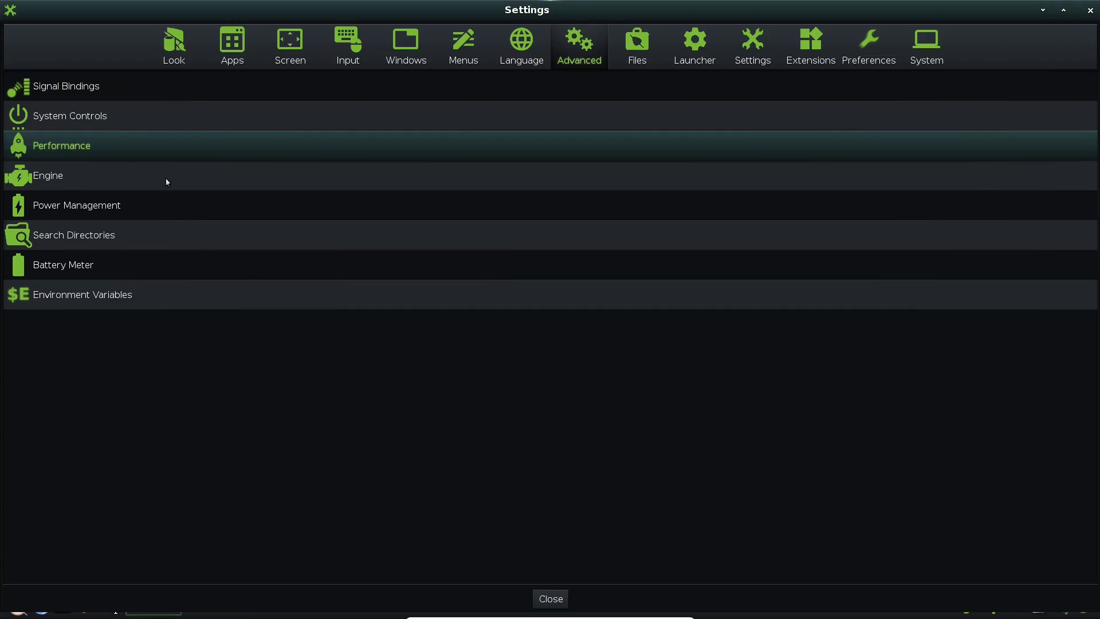
Open and close the Engine, Power Management and Environment Variables settings
click(166, 178)
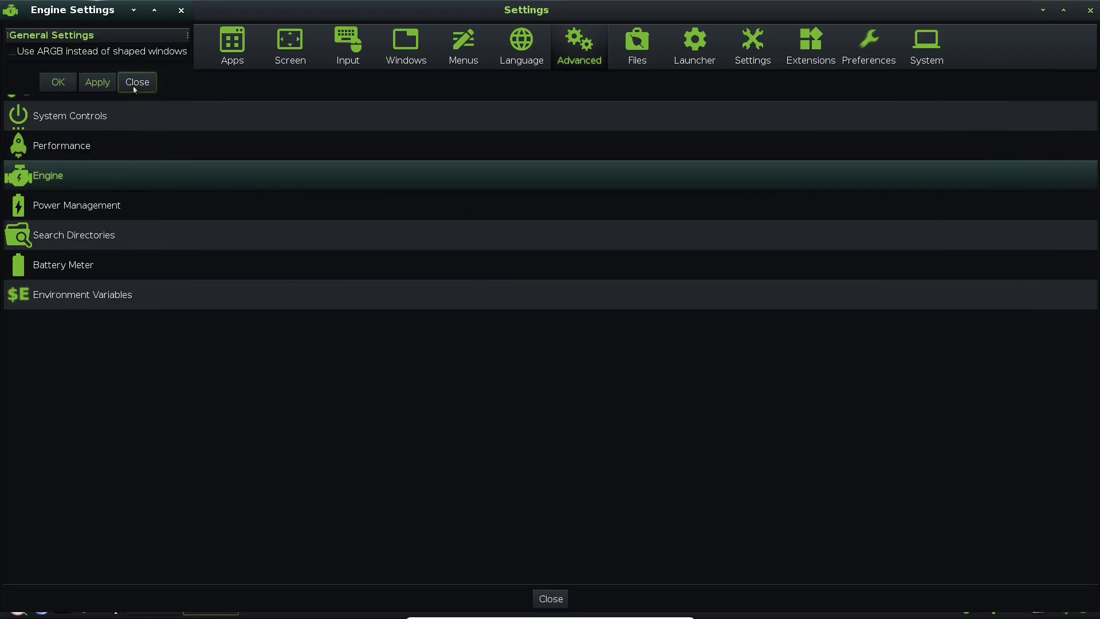
click(135, 84)
click(166, 205)
click(177, 175)
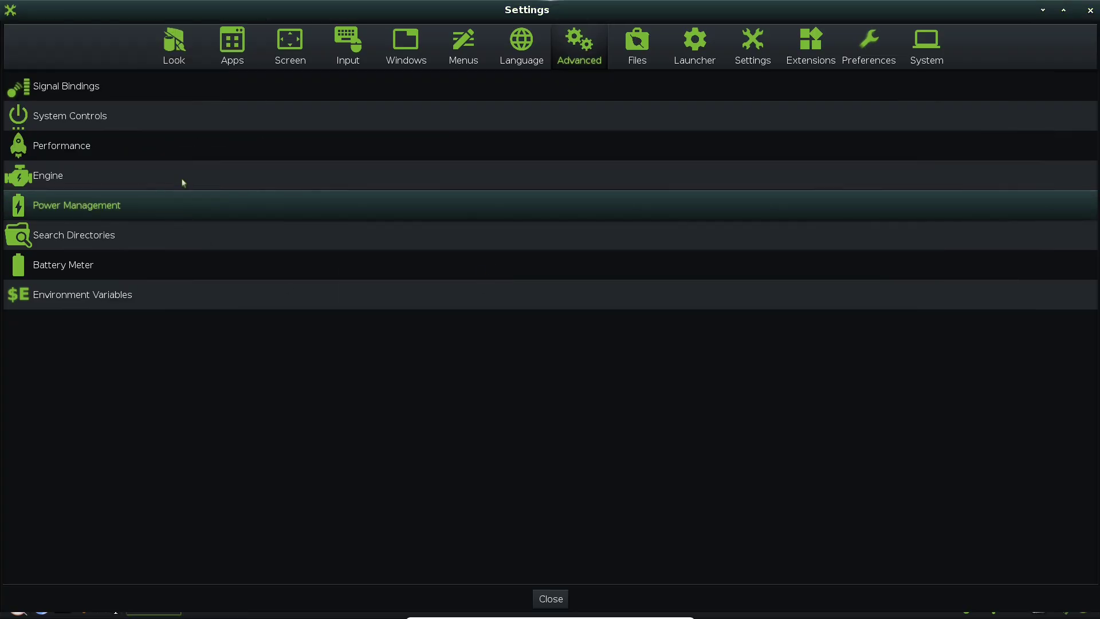
click(148, 296)
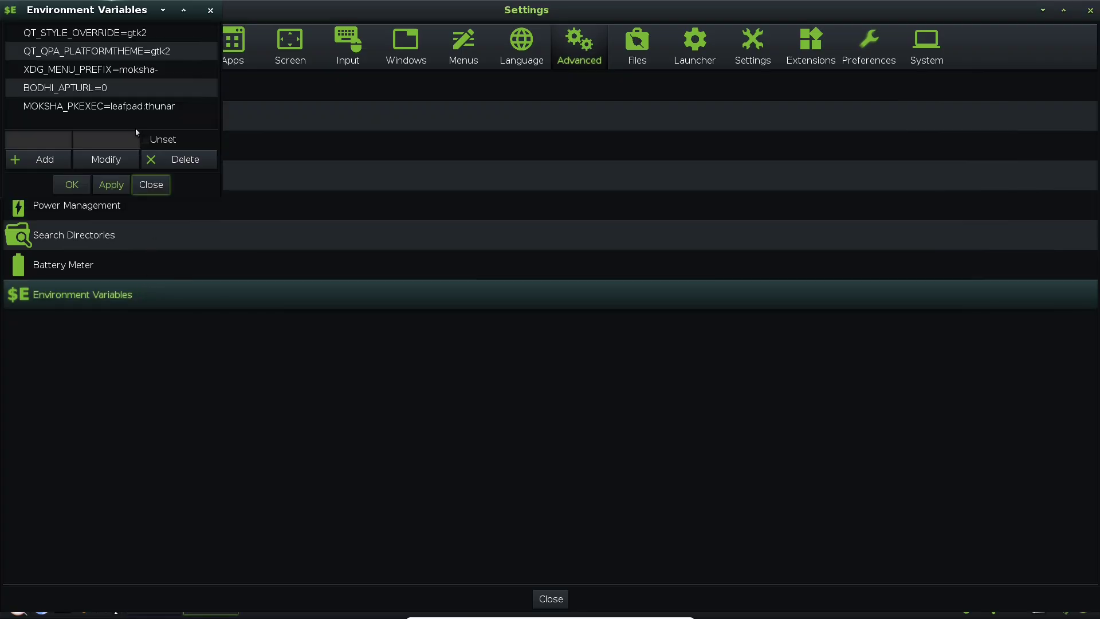
drag(127, 9, 397, 183)
click(482, 185)
View the Files, Launcher, Settings, System and Preferences tabs, then close the Settings panel
click(655, 57)
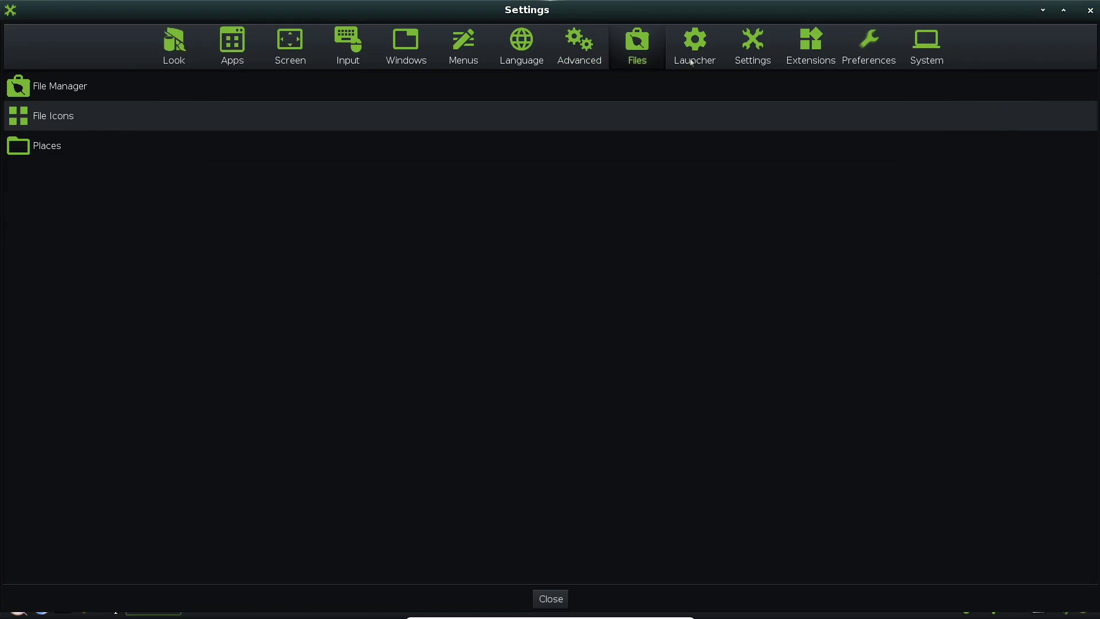
click(692, 62)
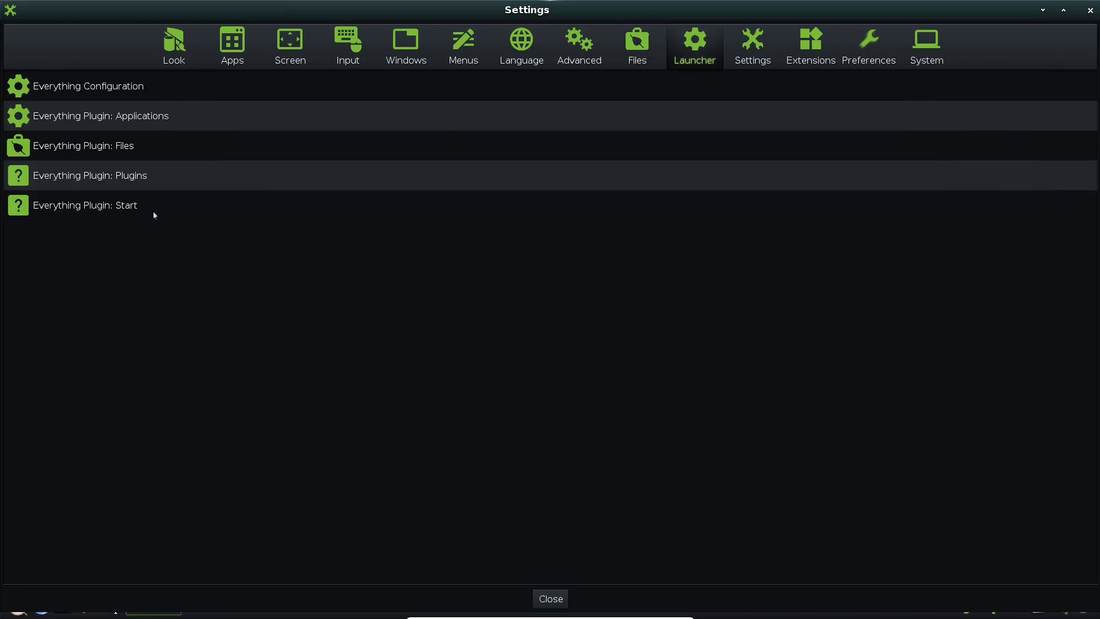
click(754, 61)
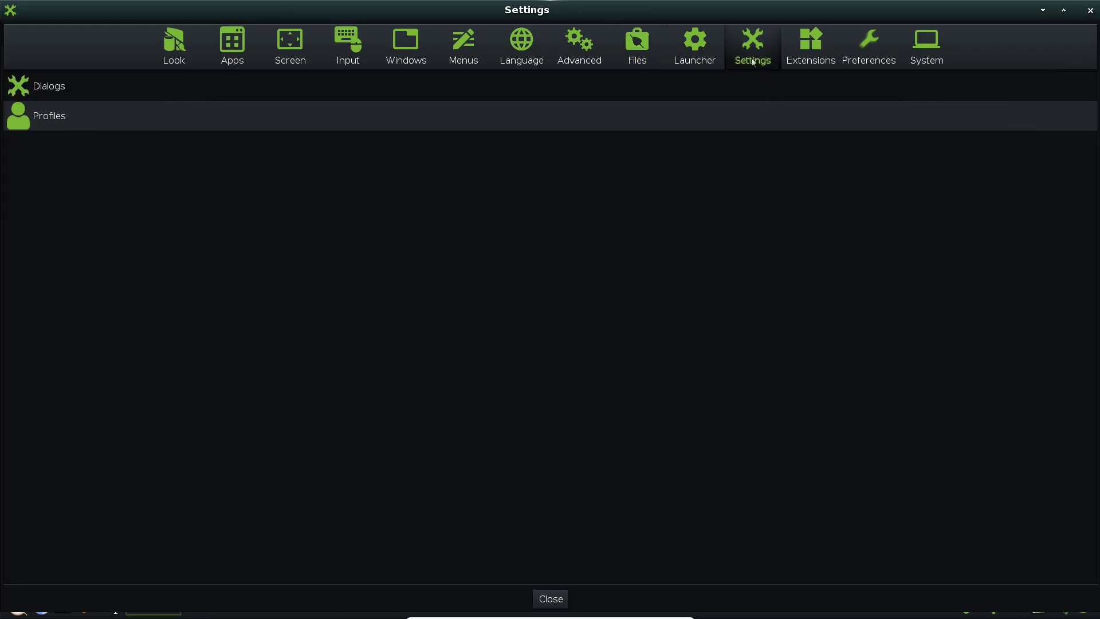
click(939, 61)
click(882, 69)
click(1090, 10)
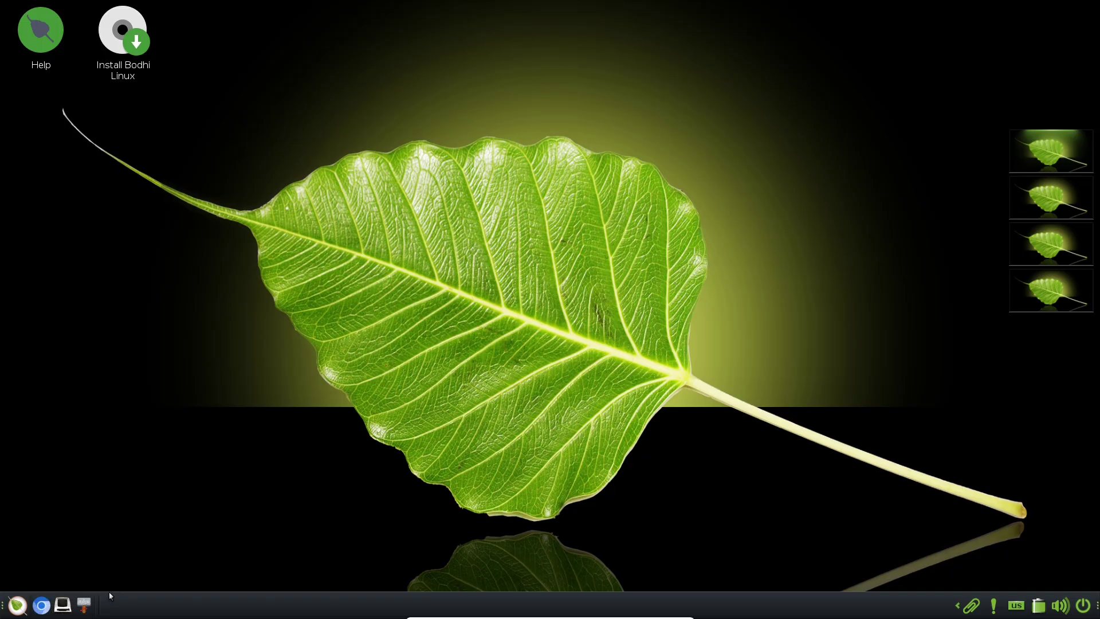
Toggle the shelf's Autohide option and bring the shelf back into view
right_click(179, 596)
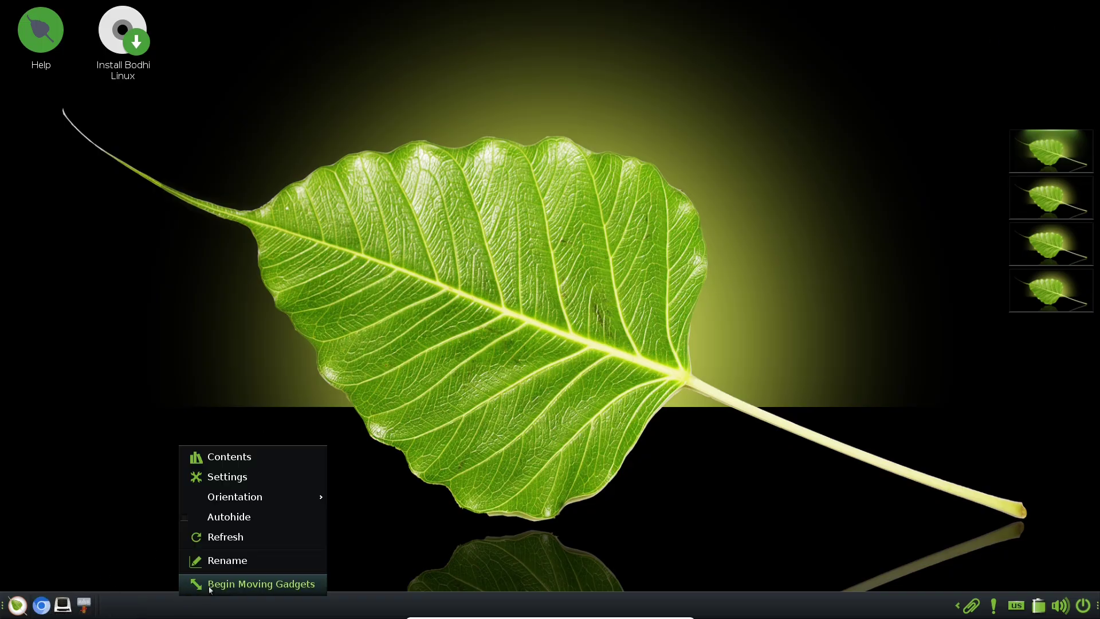
click(266, 516)
right_click(242, 600)
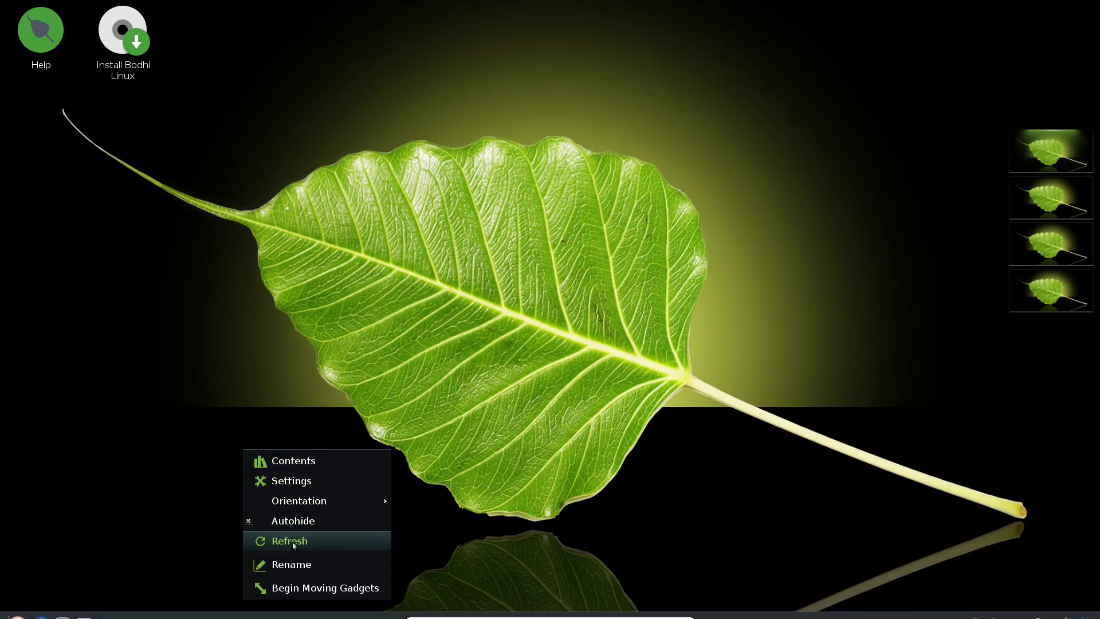
click(294, 545)
click(188, 486)
Launch Terminology full-screen and run htop, which reports it is not installed
click(17, 605)
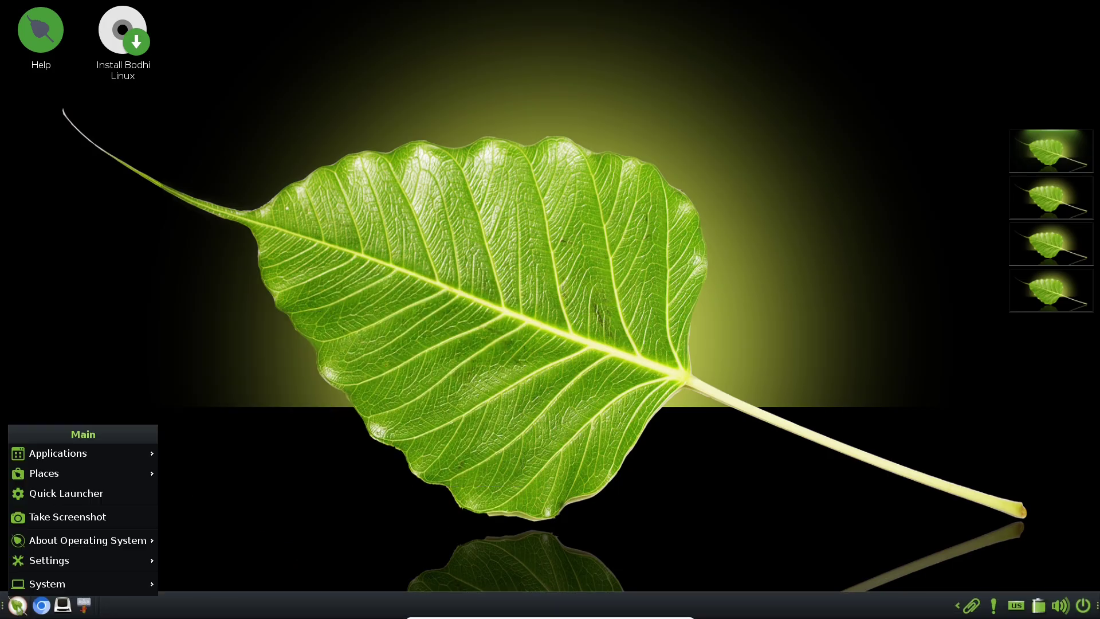
click(61, 605)
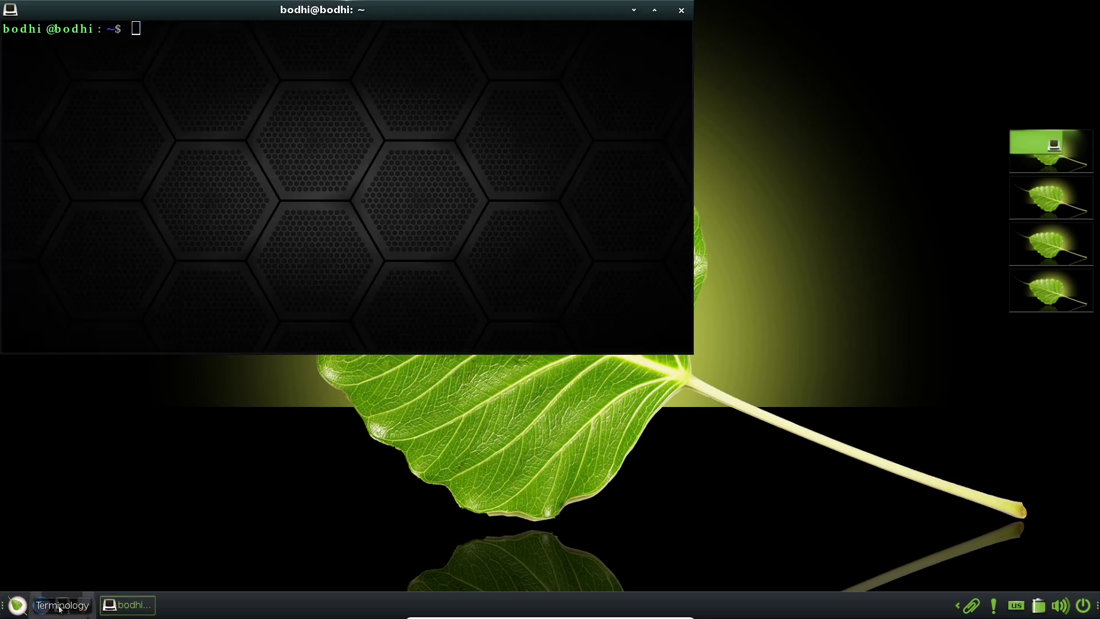
key(alt+F10)
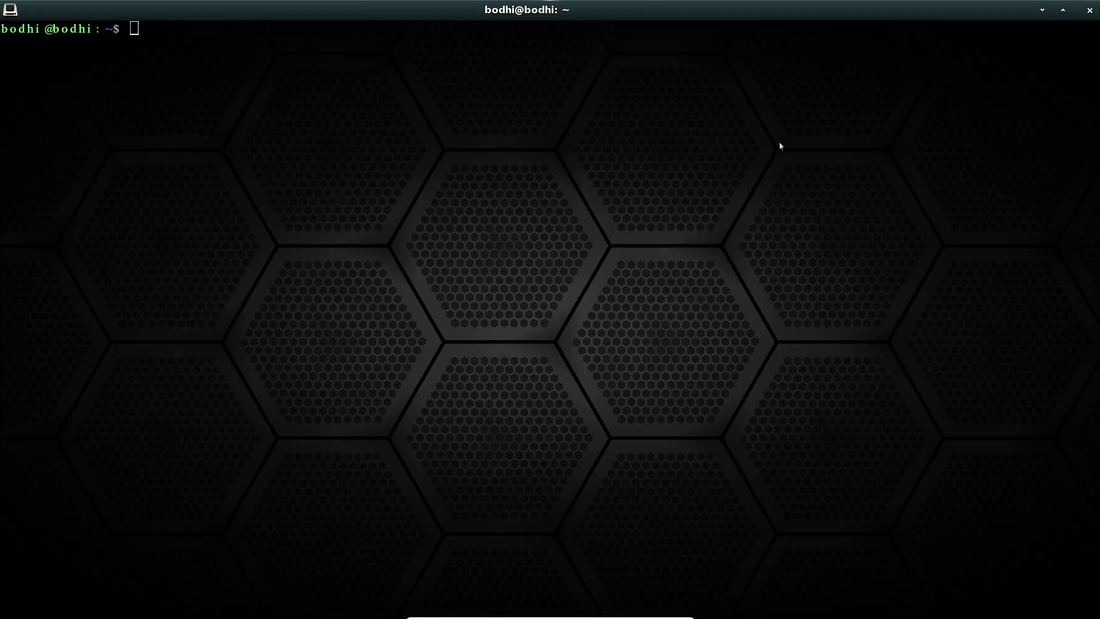
triple_click(715, 181)
text(htop)
key(Return)
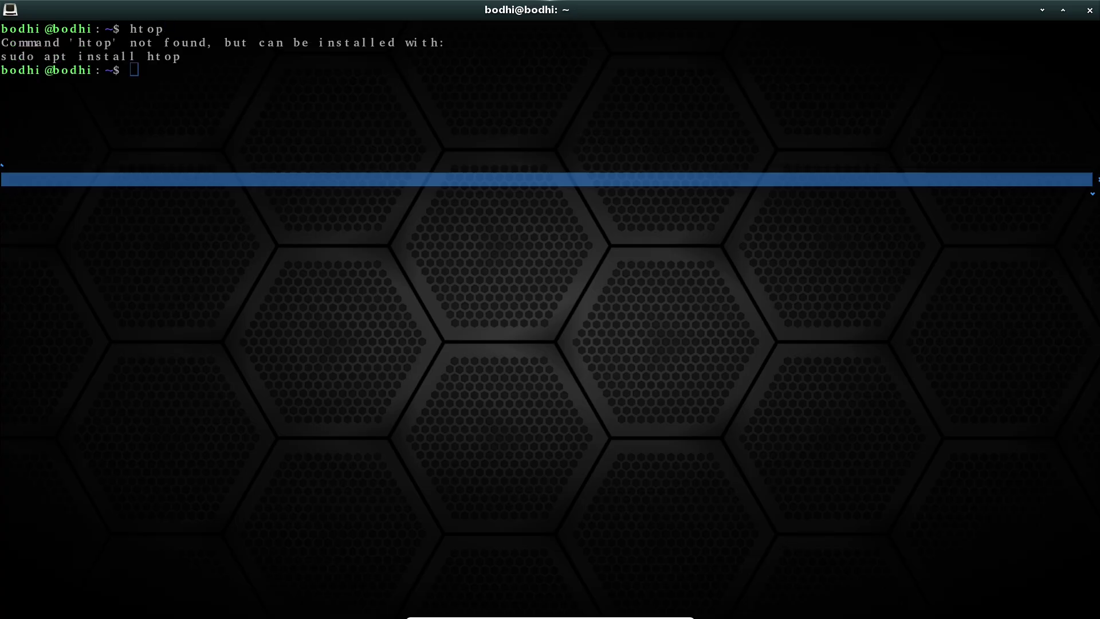
Select the suggested install command, then start typing 'sudo ap'
drag(172, 59, 11, 57)
click(7, 59)
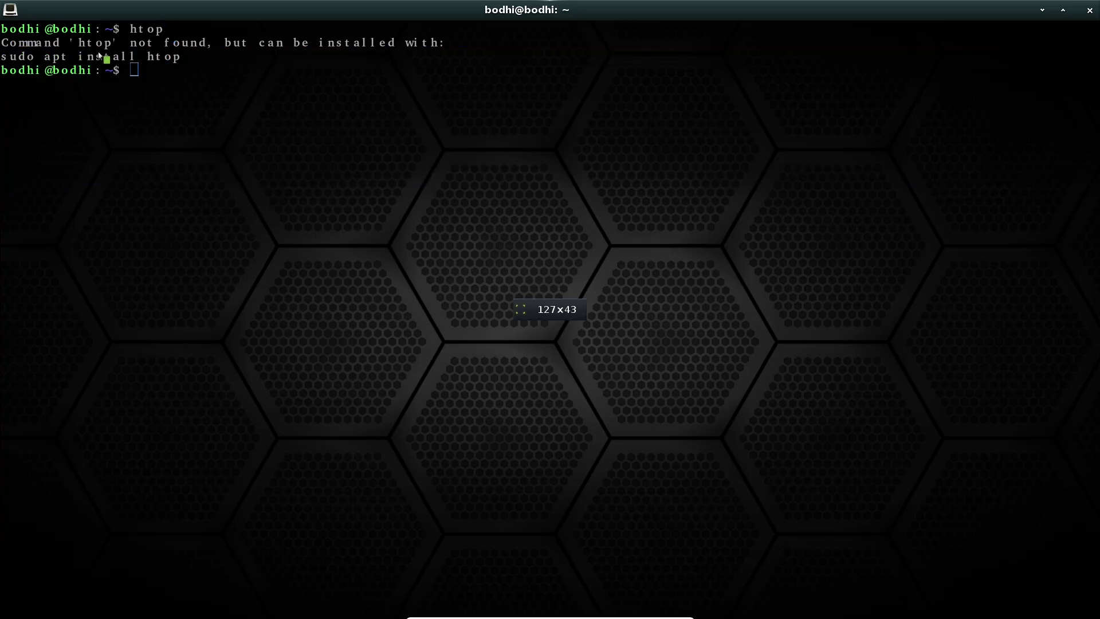
text(sudo apt insta)
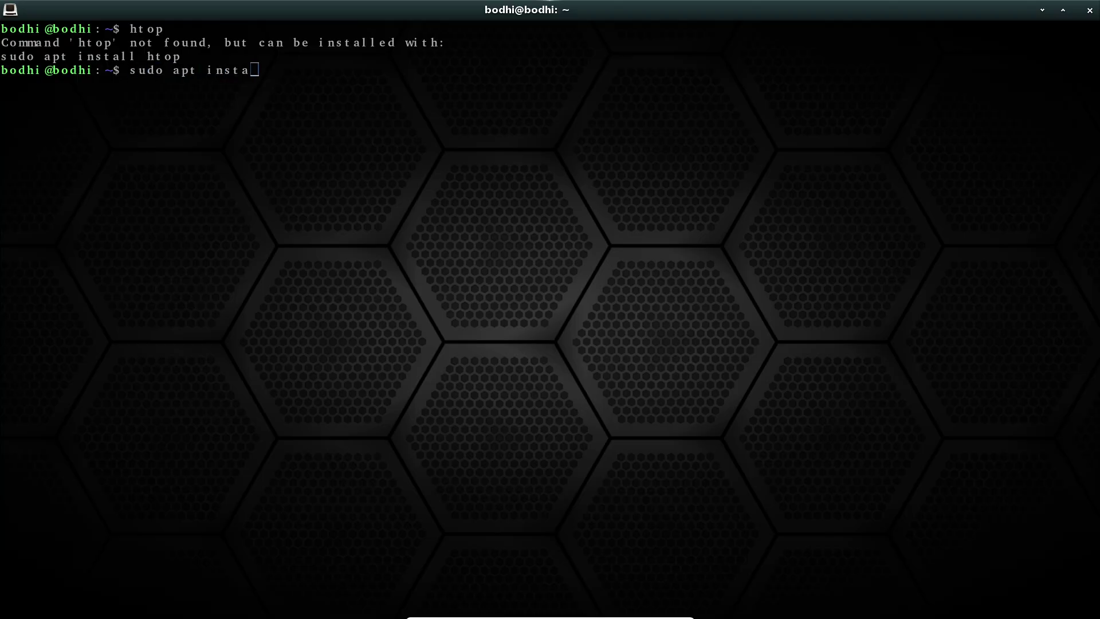
Run 'sudo apt install htop', then 'sudo apt update && sudo apt upgrade -y'
text(top)
key(Return)
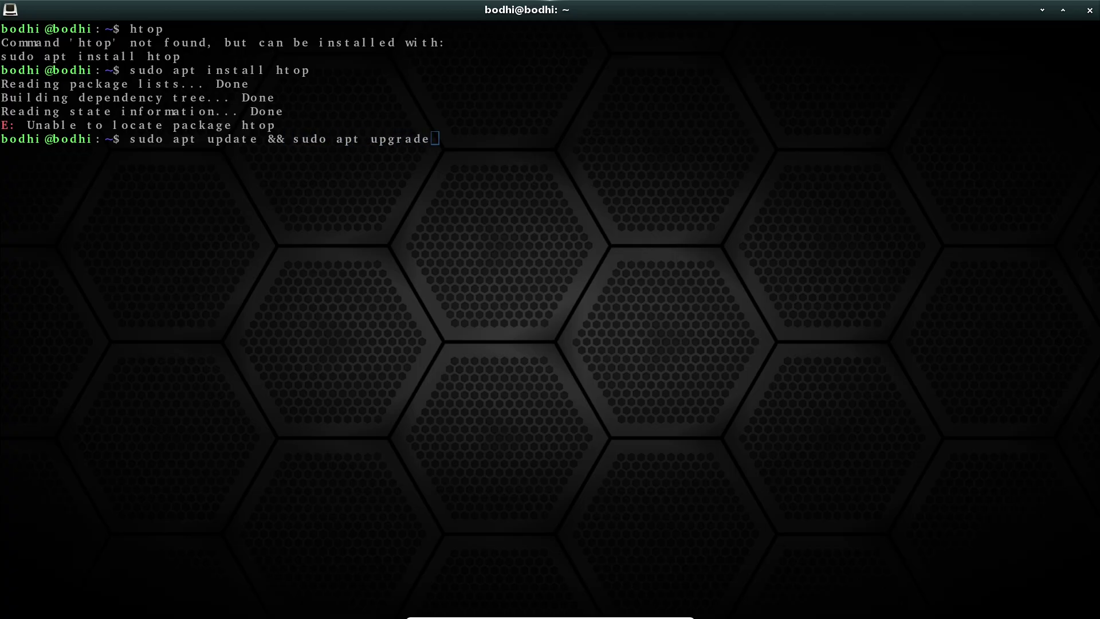
text(y)
key(Return)
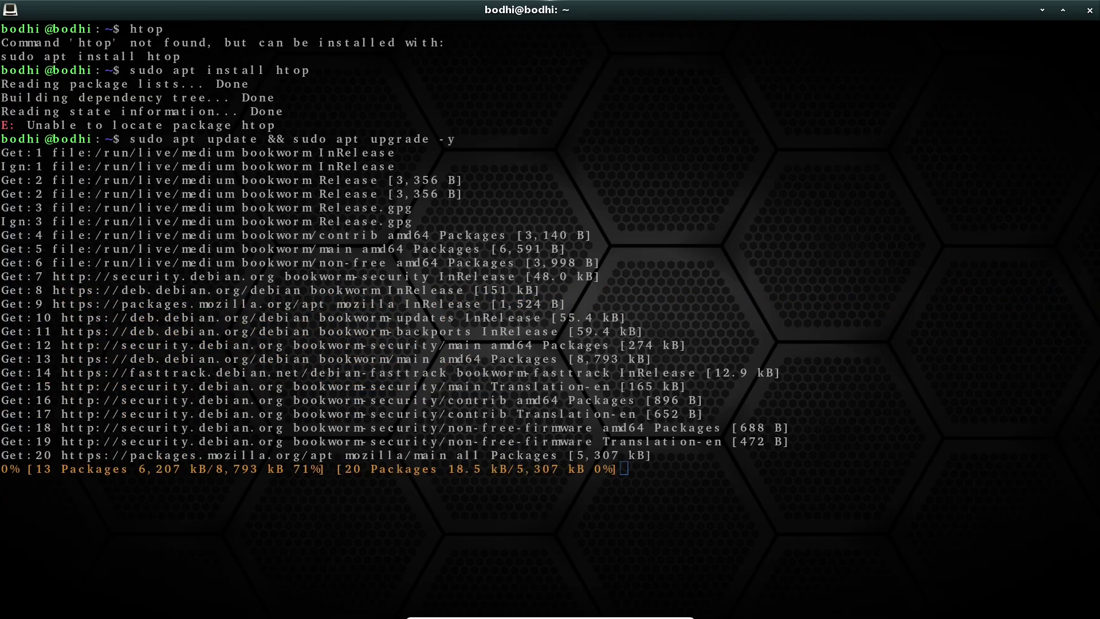